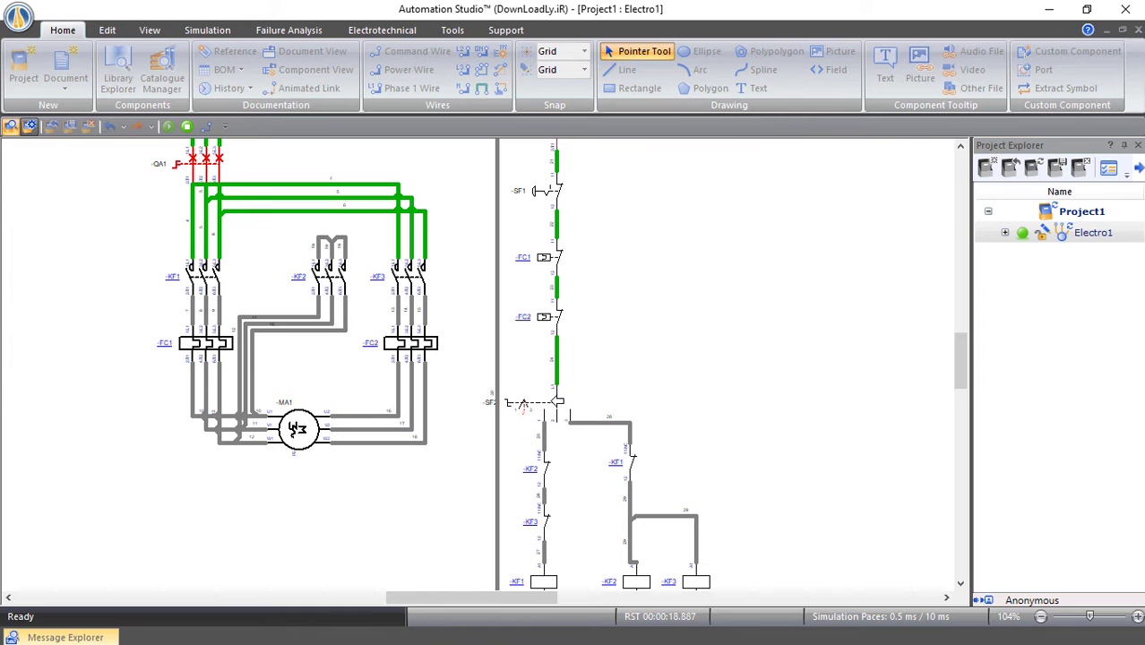
# Operate selector switch -SF2 in the running simulation: switch on the first branch, return to the middle position, and select the other branch
pyautogui.click(523, 404)
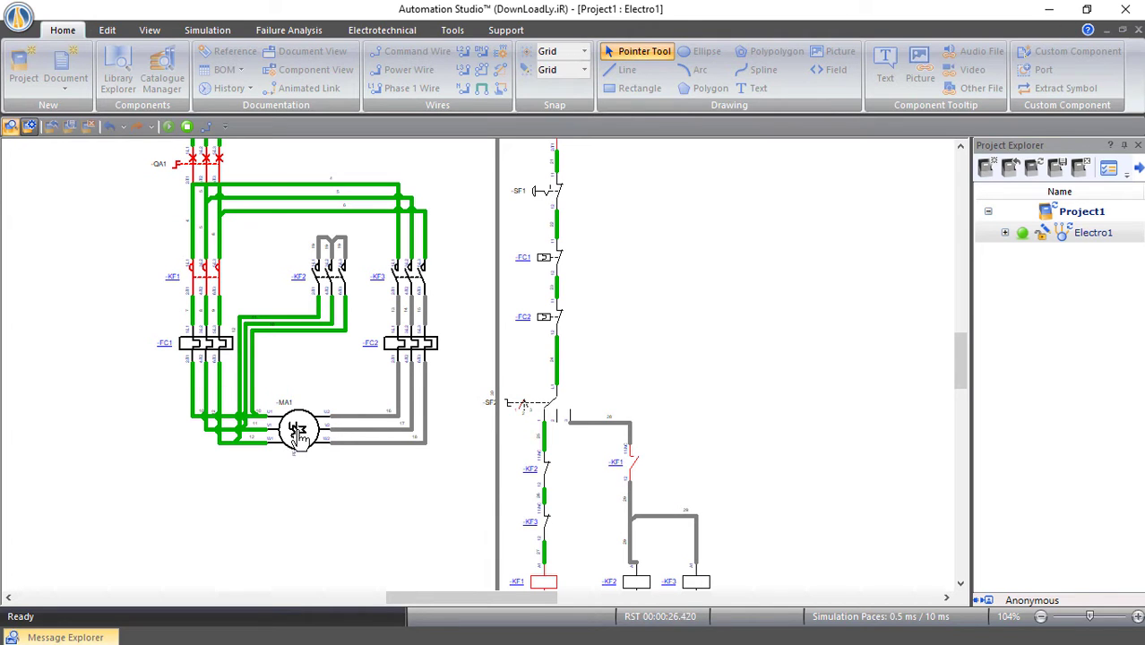
pyautogui.scroll(3, 374, 350)
pyautogui.scroll(-2, 374, 350)
pyautogui.scroll(-1, 374, 349)
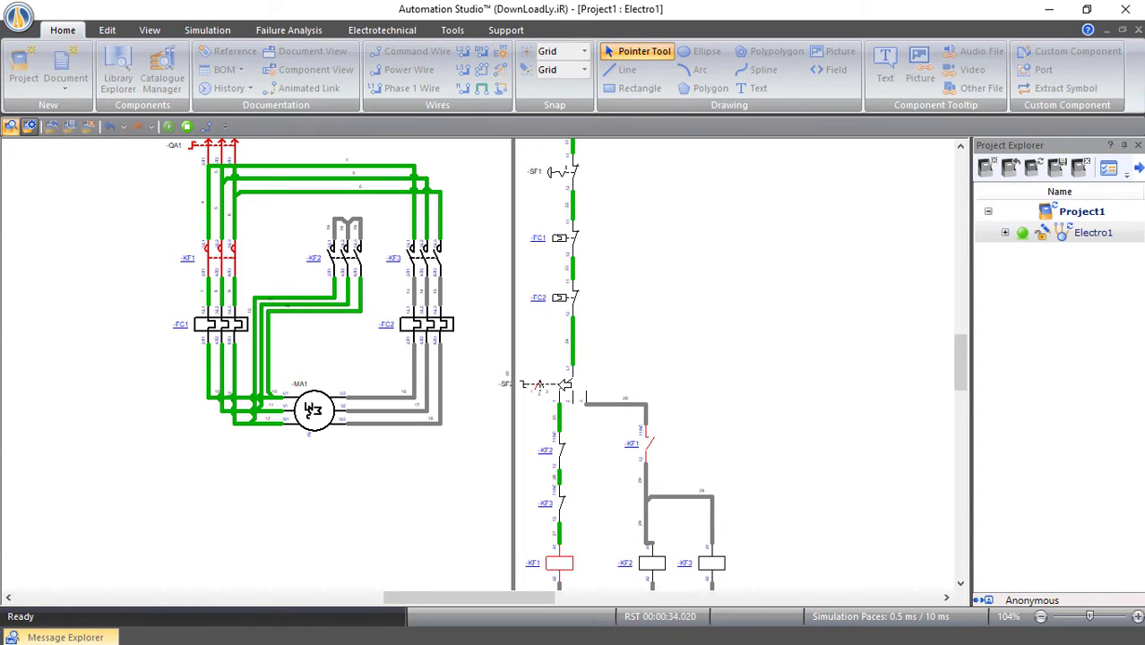
pyautogui.click(565, 386)
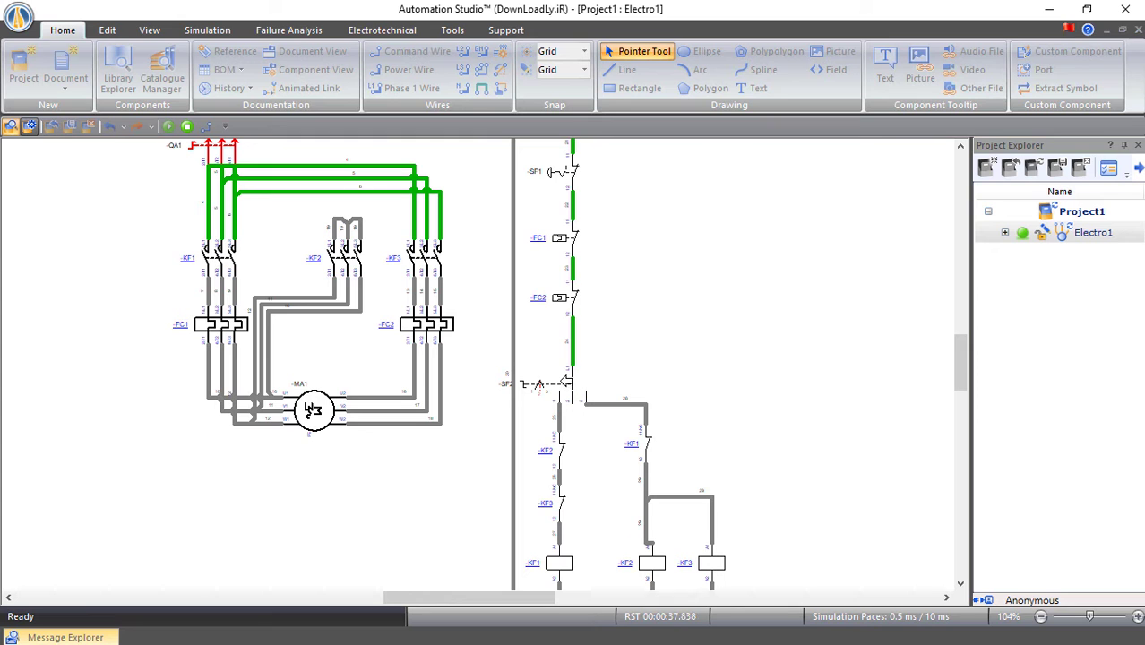
pyautogui.click(583, 389)
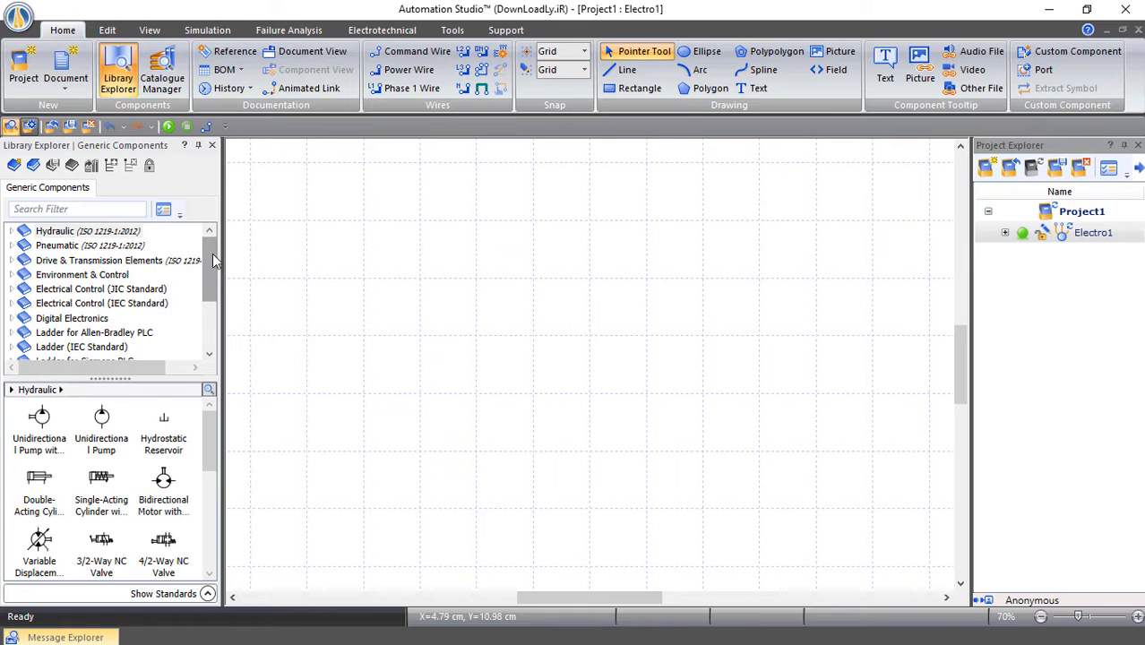
# Place a 3-Phase Source from the Electrotechnical IEC power energy sources in the upper-left area of the empty schematic
pyautogui.moveTo(211, 254); pyautogui.dragTo(209, 321)
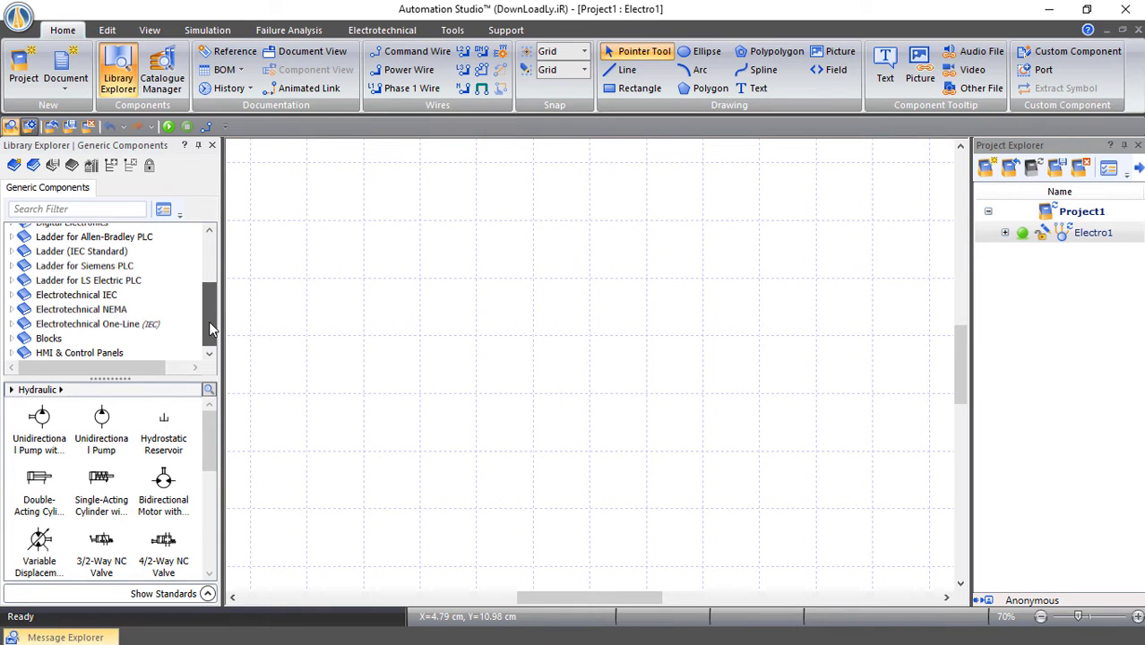
pyautogui.click(12, 297)
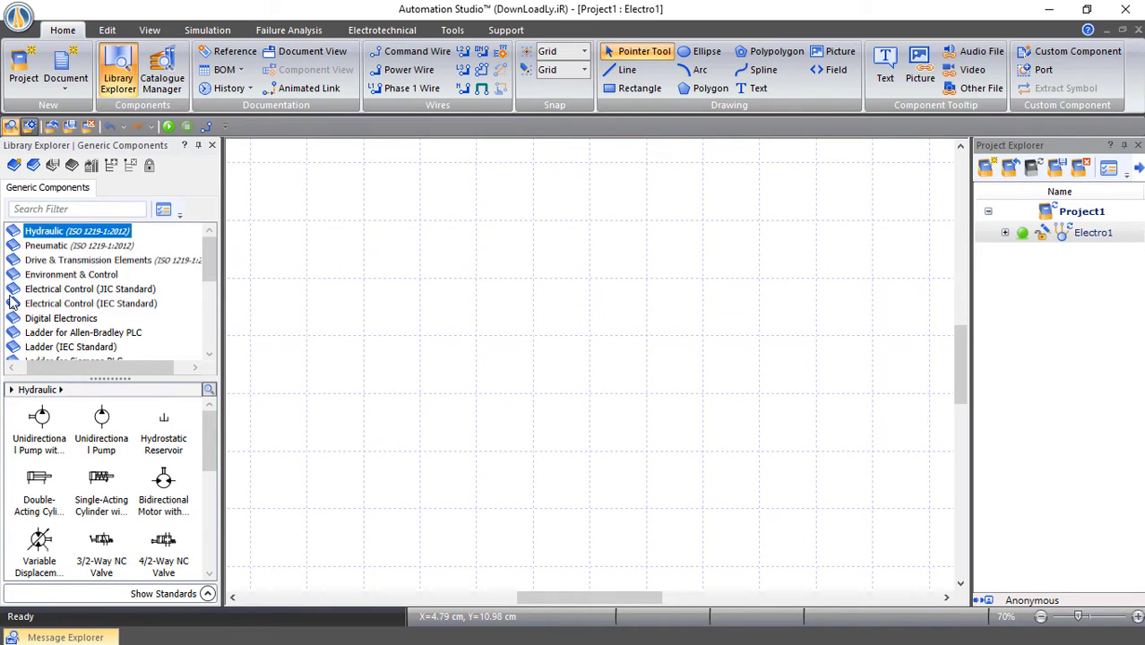
pyautogui.scroll(-2, 99, 279)
pyautogui.scroll(-3, 99, 279)
pyautogui.scroll(1, 84, 280)
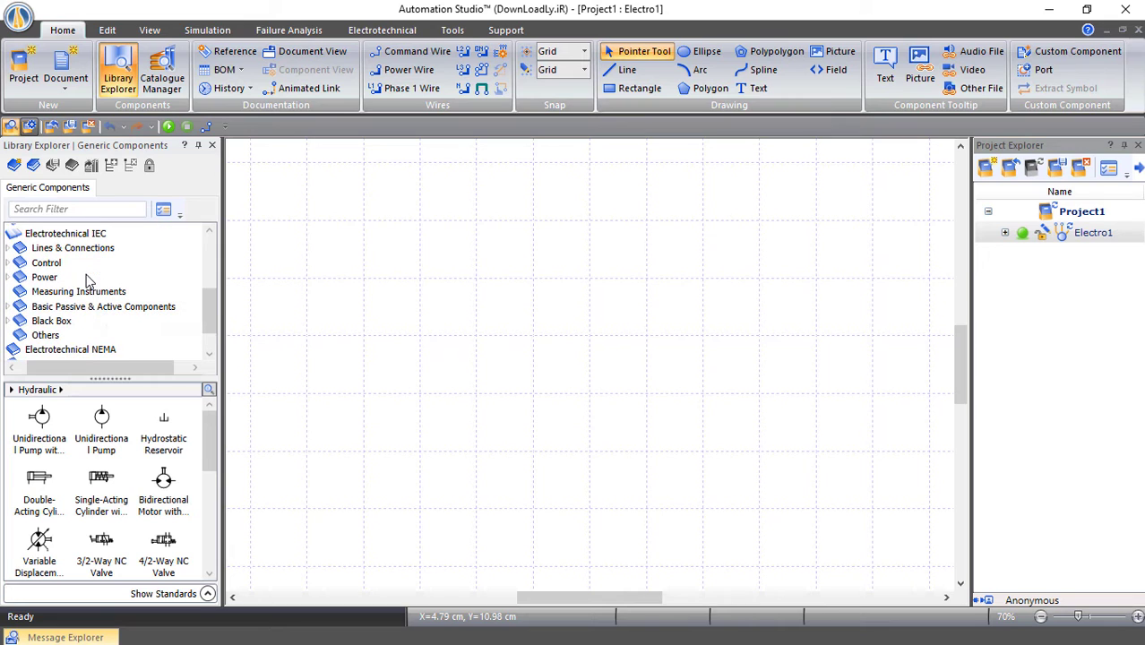
pyautogui.click(9, 278)
pyautogui.click(25, 290)
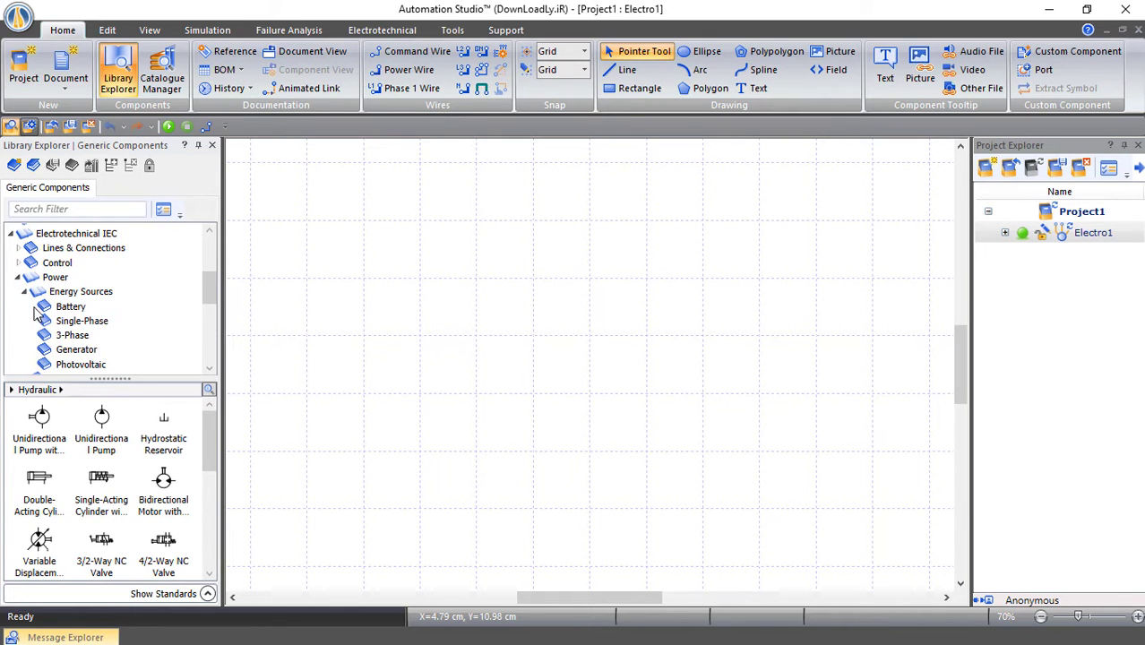
pyautogui.click(63, 337)
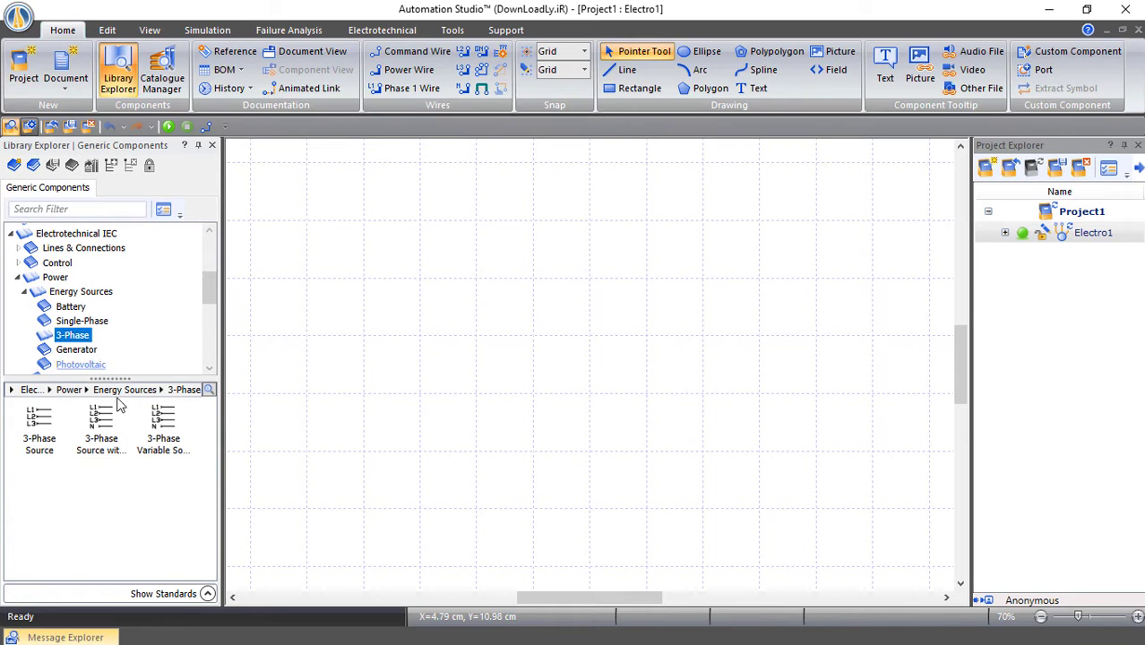
pyautogui.moveTo(39, 429); pyautogui.dragTo(325, 169)
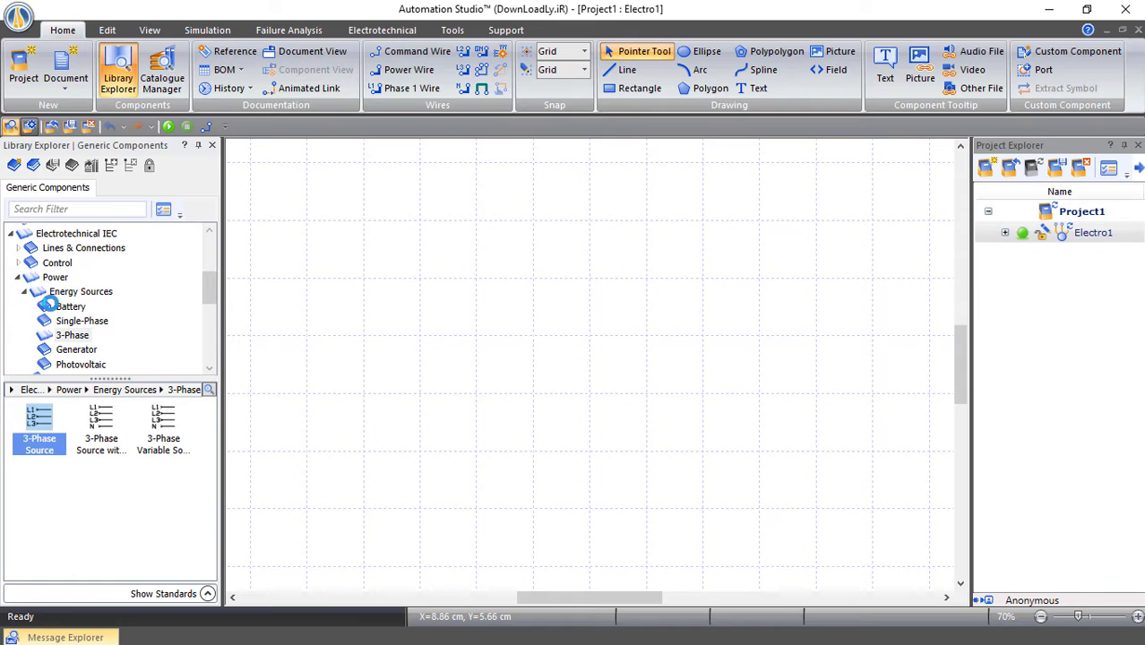
# Add a Circuit-Breaker, 3 Poles from the IEC power protections below and to the right of the three-phase source
pyautogui.click(25, 293)
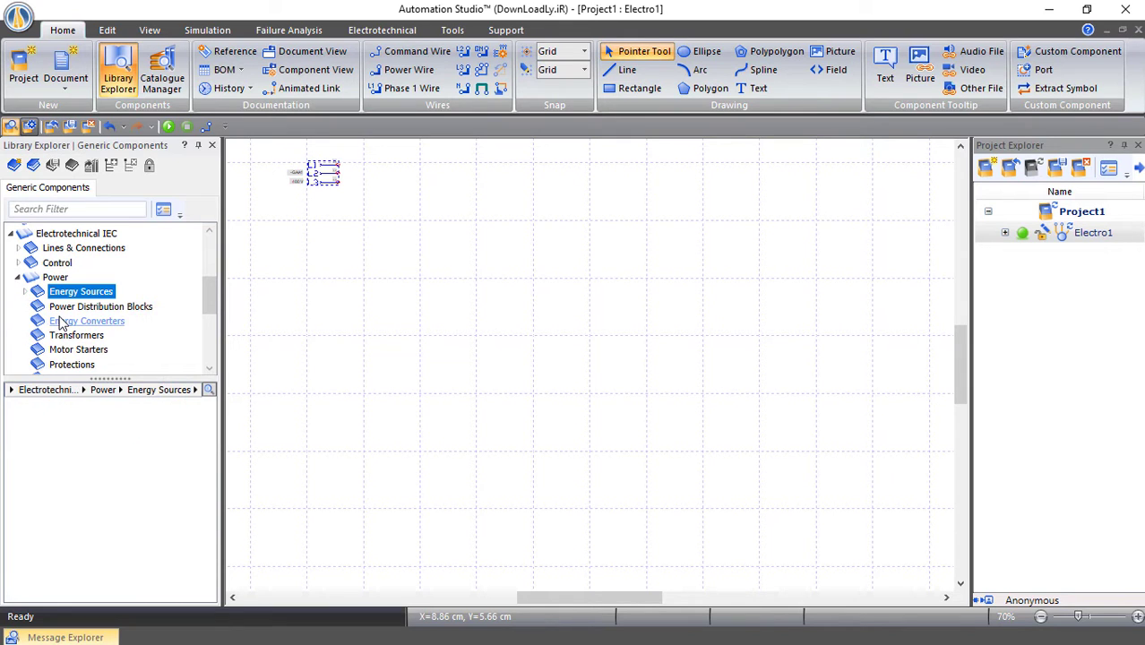
pyautogui.scroll(-1, 59, 325)
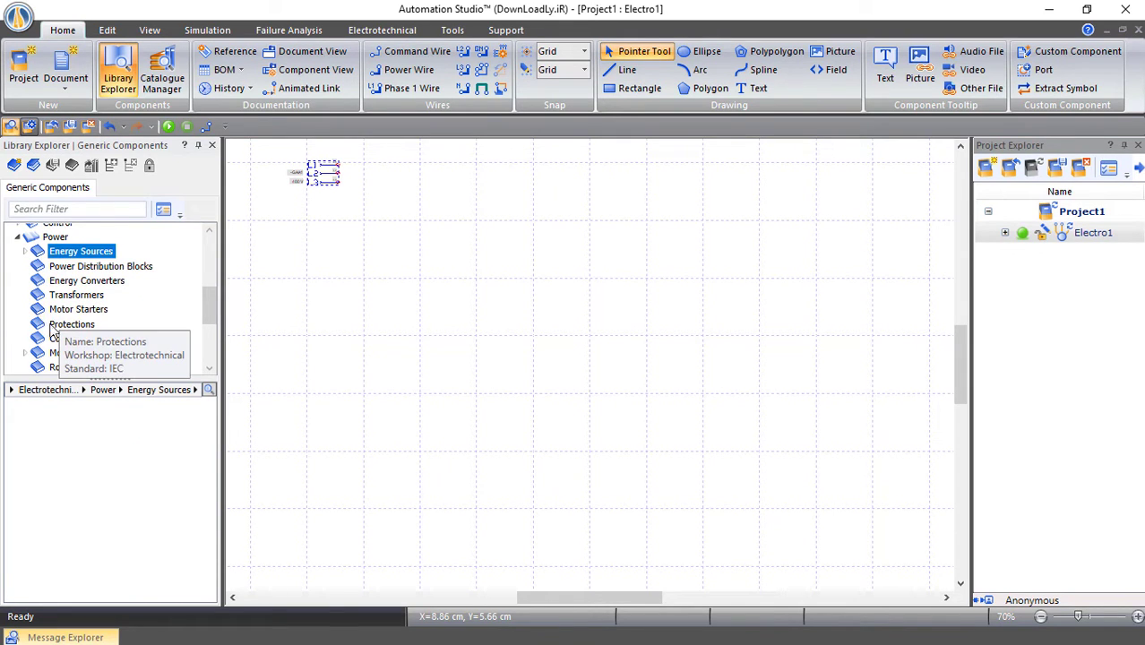
pyautogui.click(69, 325)
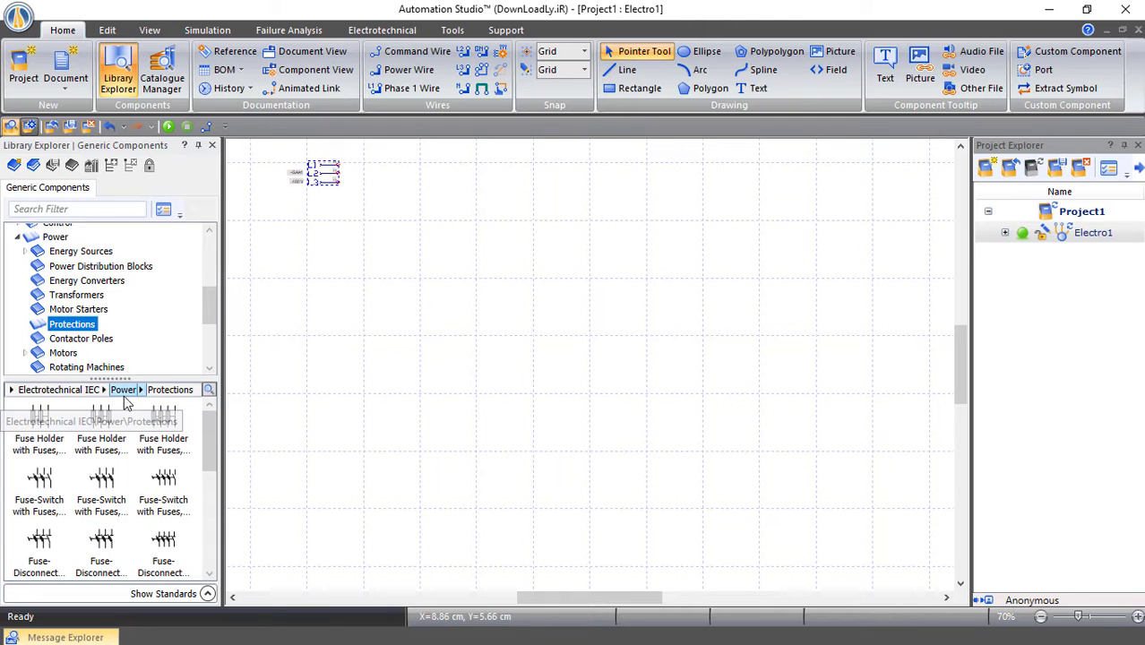
pyautogui.scroll(-1, 121, 423)
pyautogui.scroll(-1, 121, 421)
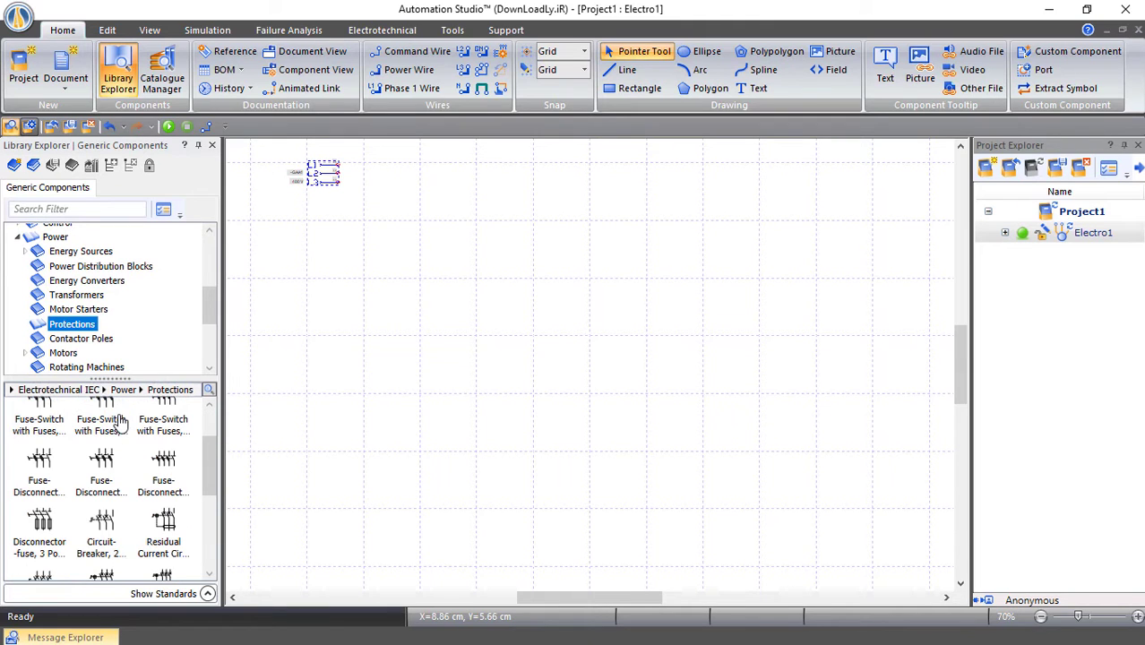
pyautogui.scroll(-1, 105, 529)
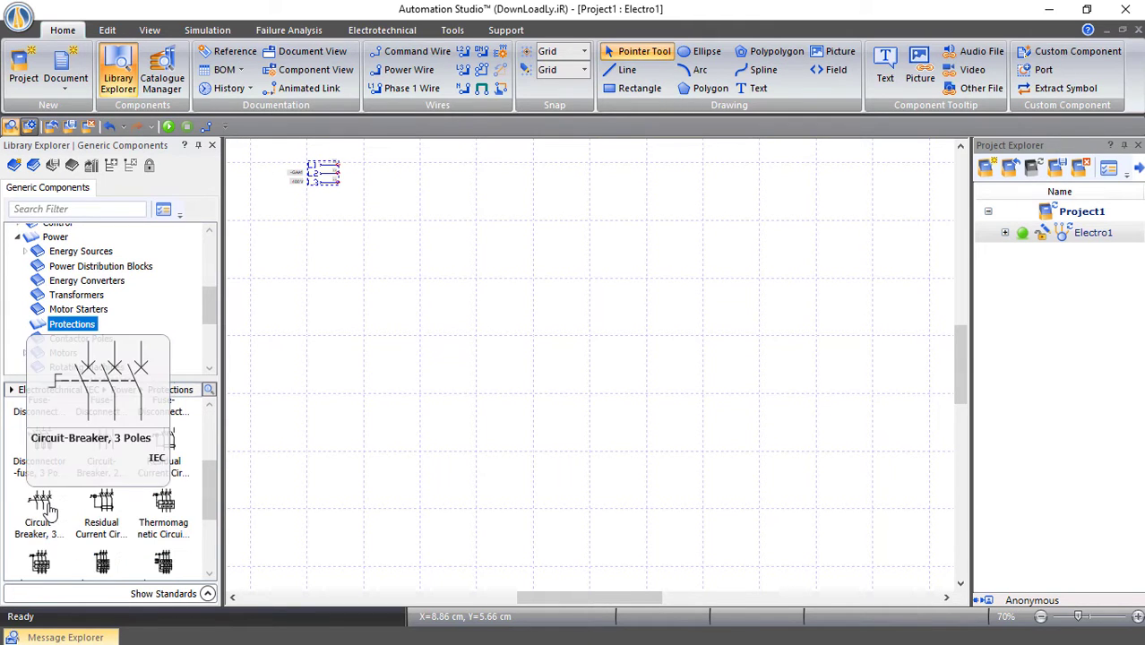
pyautogui.moveTo(39, 507); pyautogui.dragTo(382, 208)
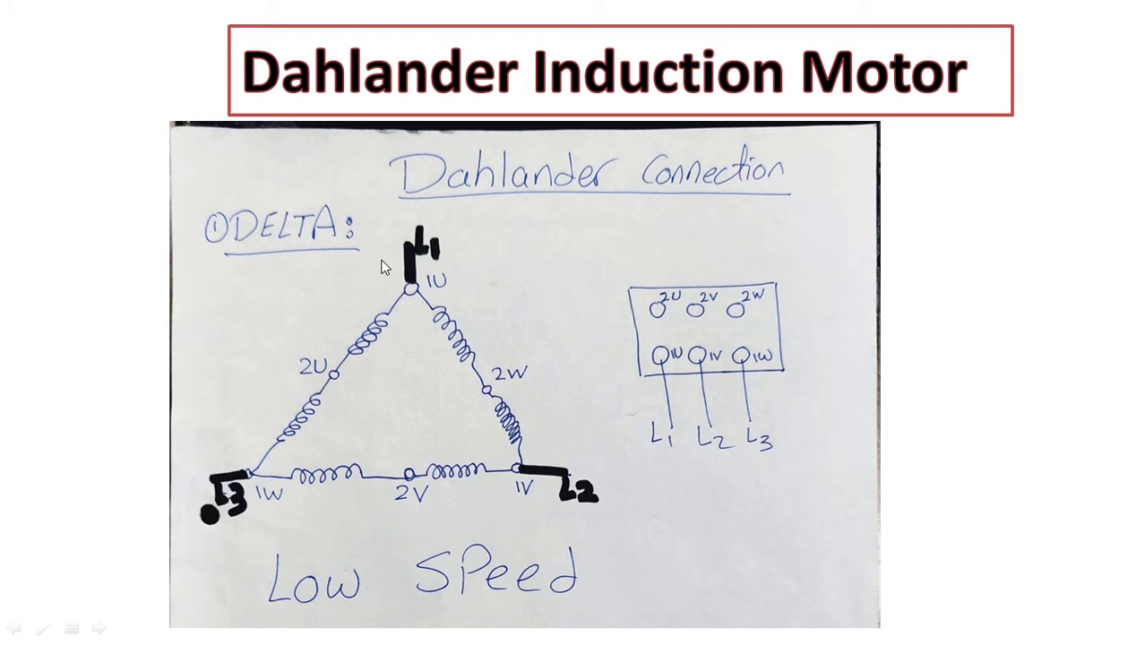
pyautogui.click(584, 378)
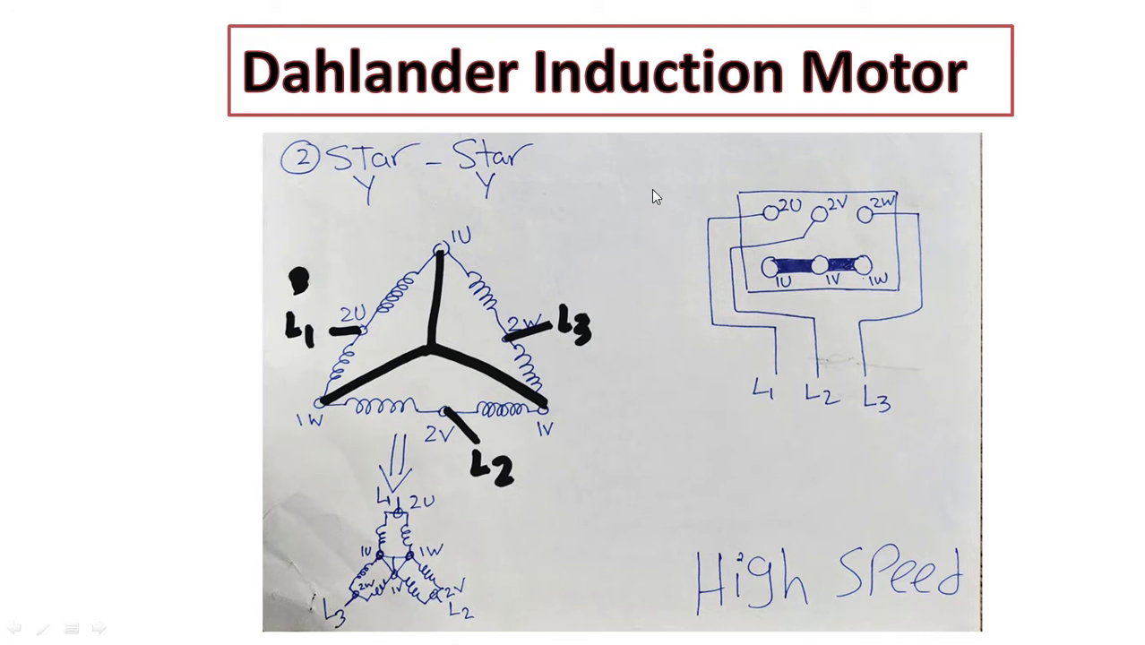
pyautogui.press('Left')
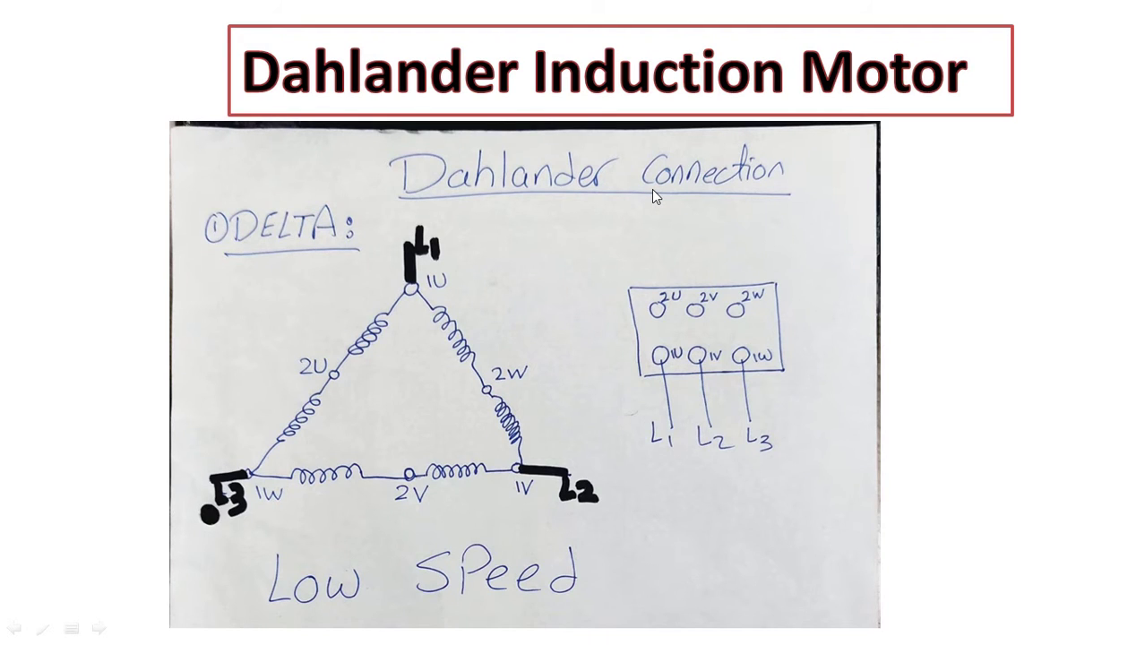
pyautogui.press('Right')
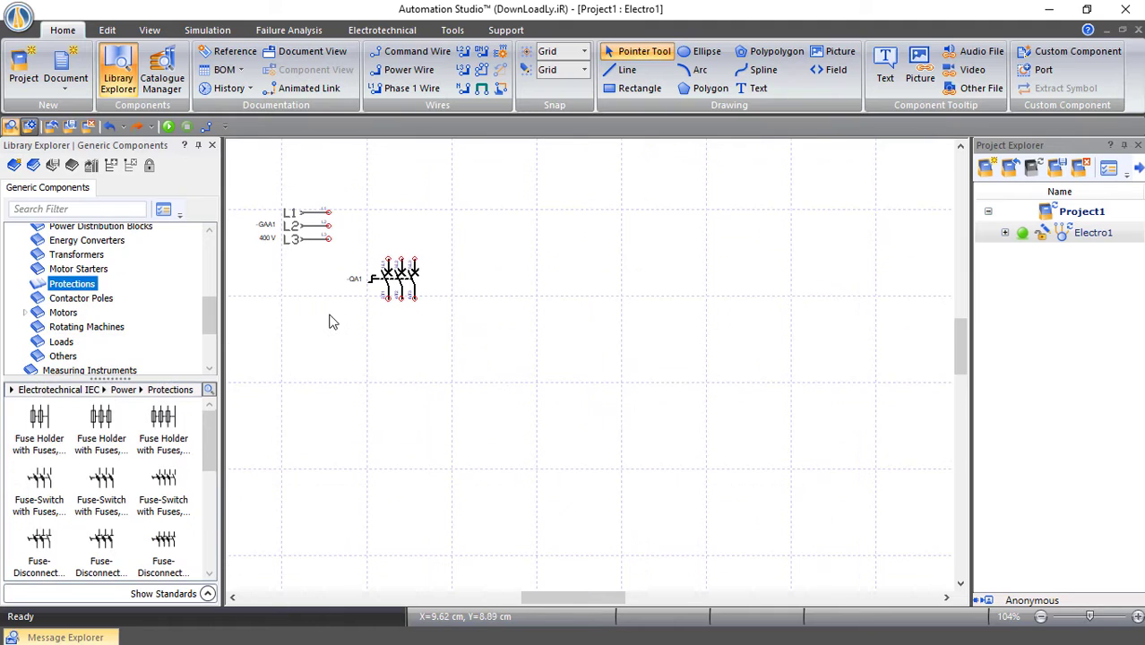
# Place three 3 Poles NO Contact Groups in a row below the circuit breaker, the first directly under it, keeping their default properties
pyautogui.click(102, 300)
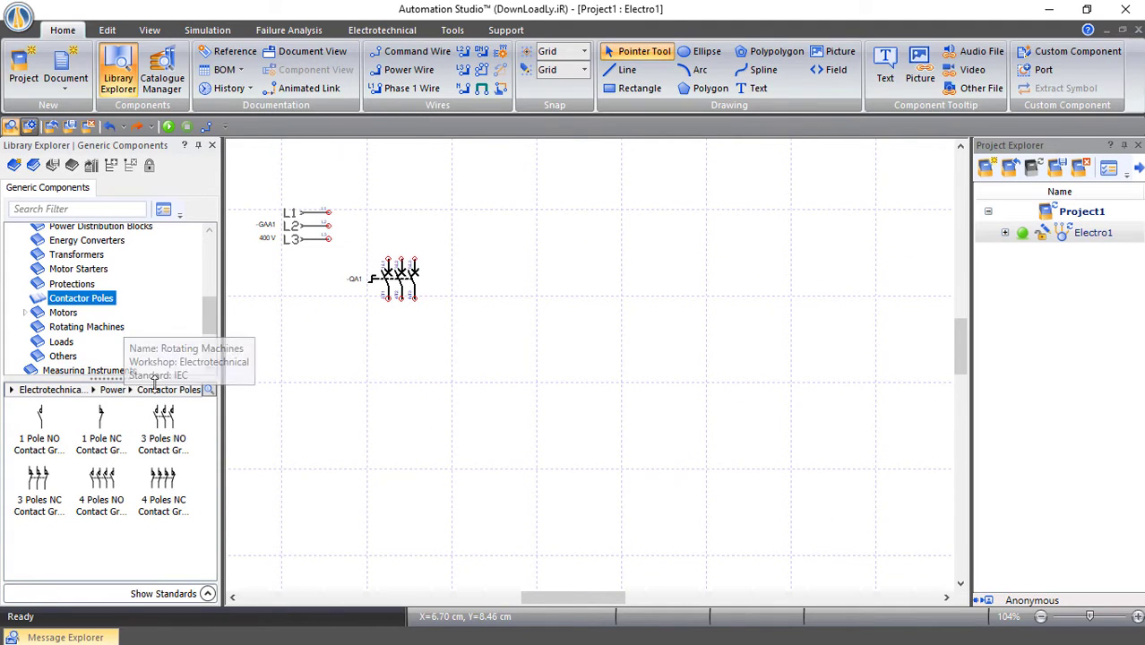
pyautogui.moveTo(165, 421)
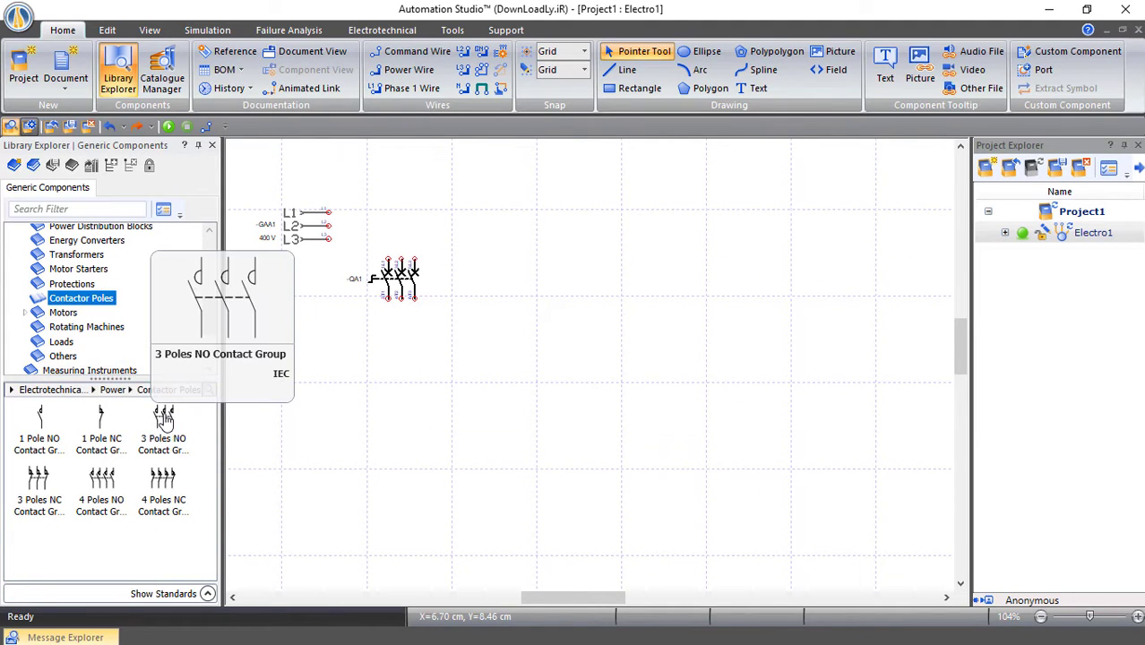
pyautogui.moveTo(165, 422); pyautogui.dragTo(404, 384)
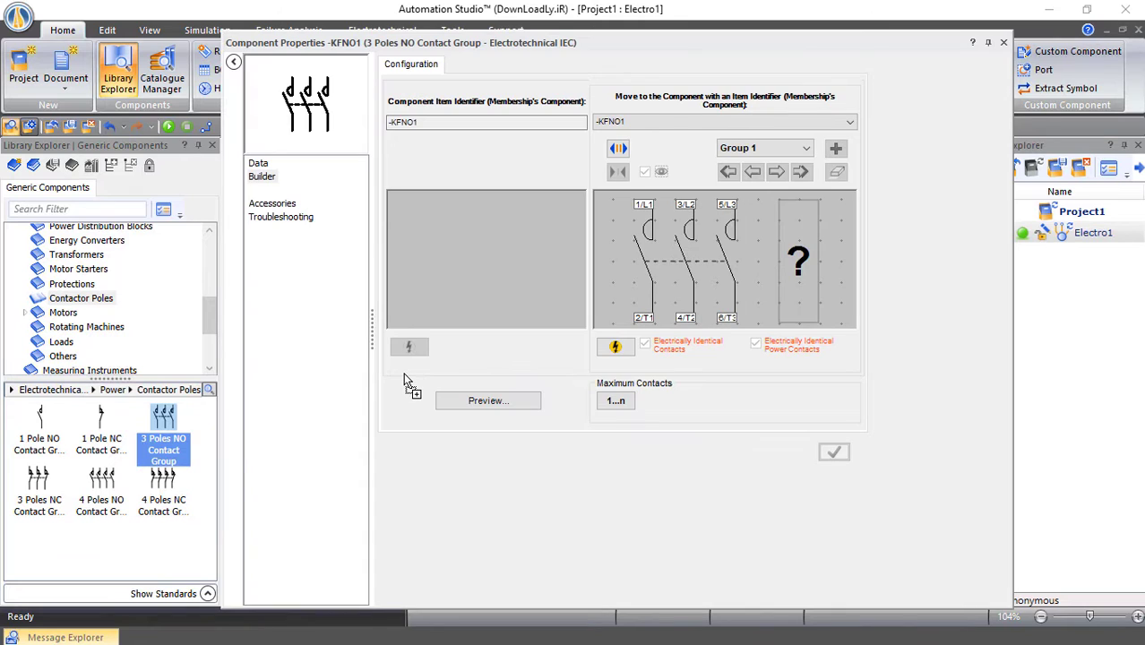
pyautogui.click(1005, 42)
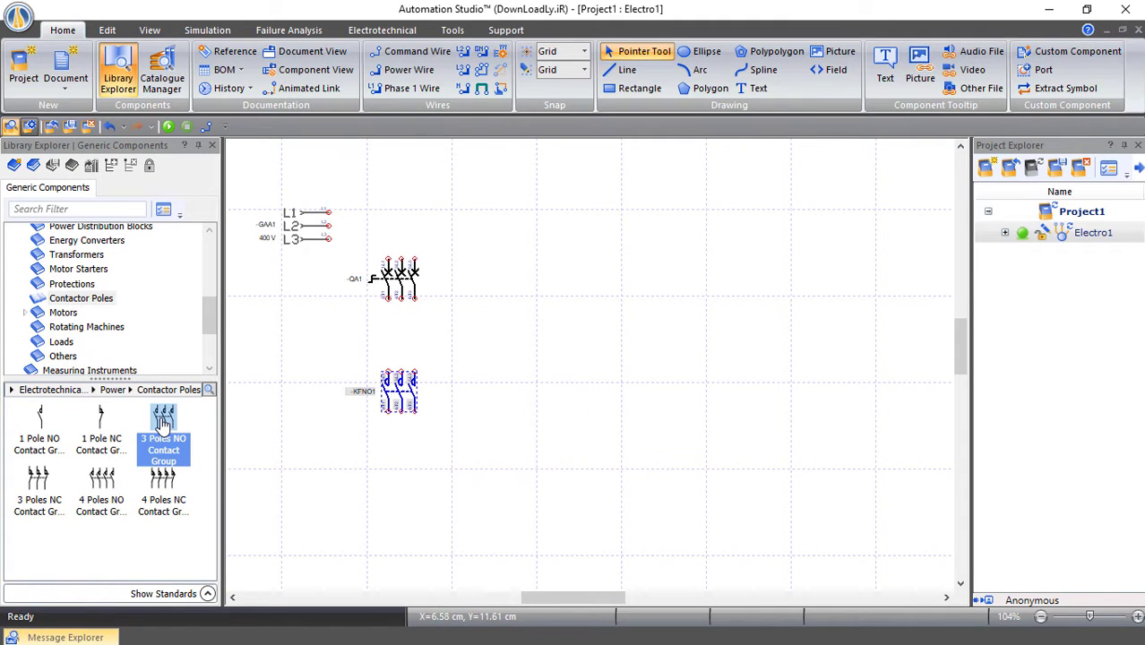
pyautogui.moveTo(163, 423); pyautogui.dragTo(530, 377)
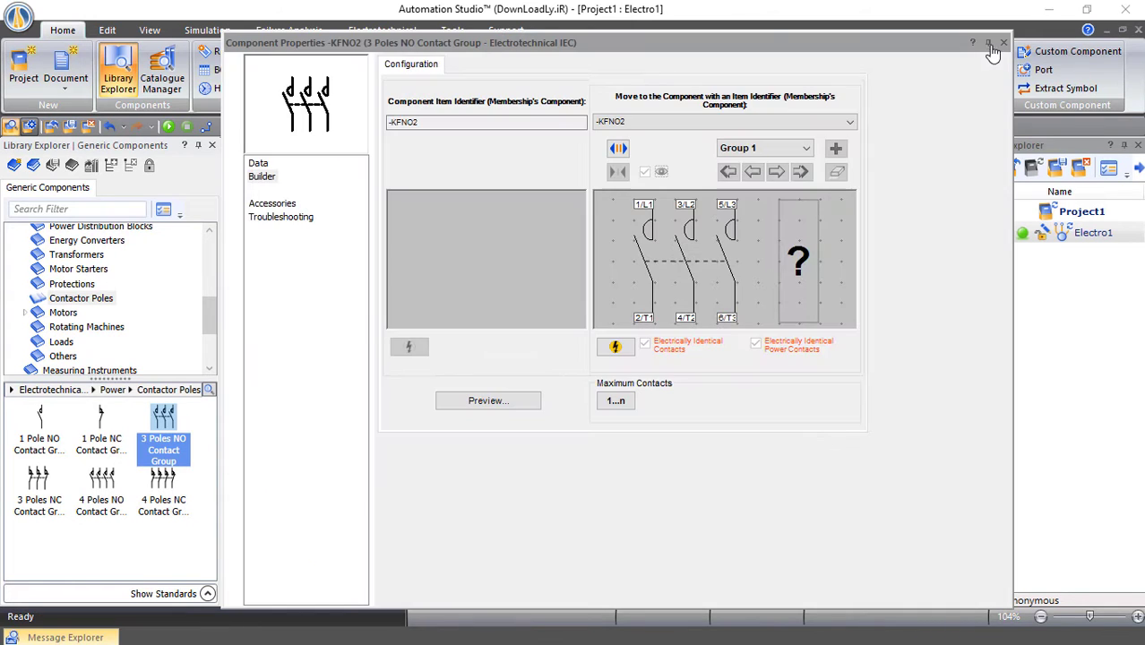
pyautogui.click(1004, 42)
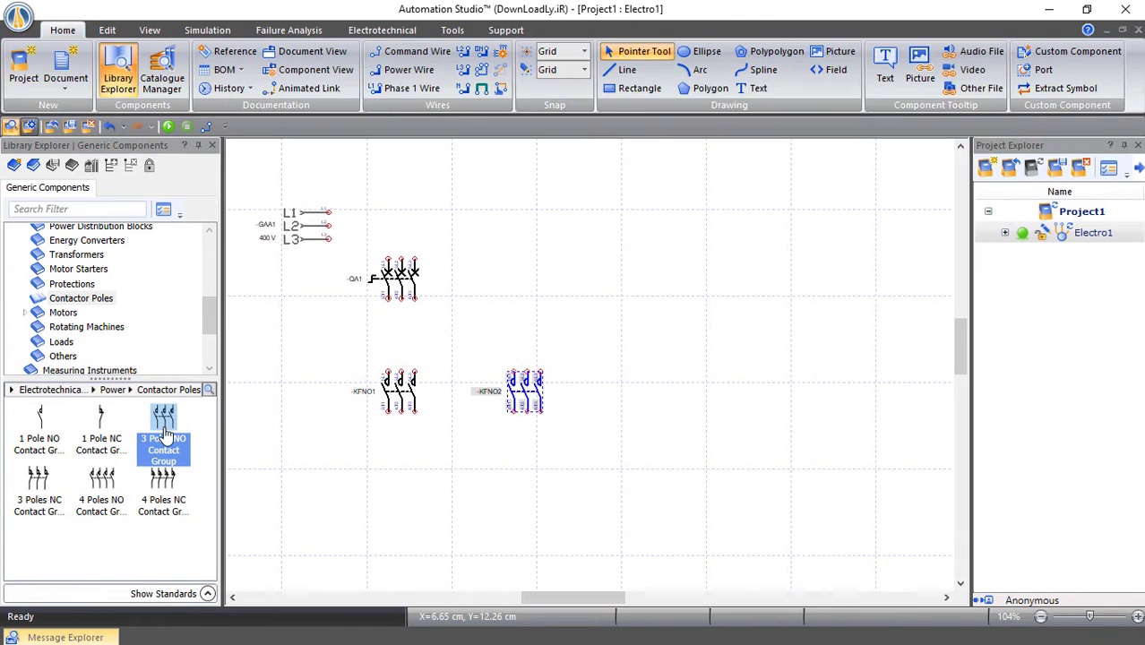
pyautogui.moveTo(167, 434); pyautogui.dragTo(617, 386)
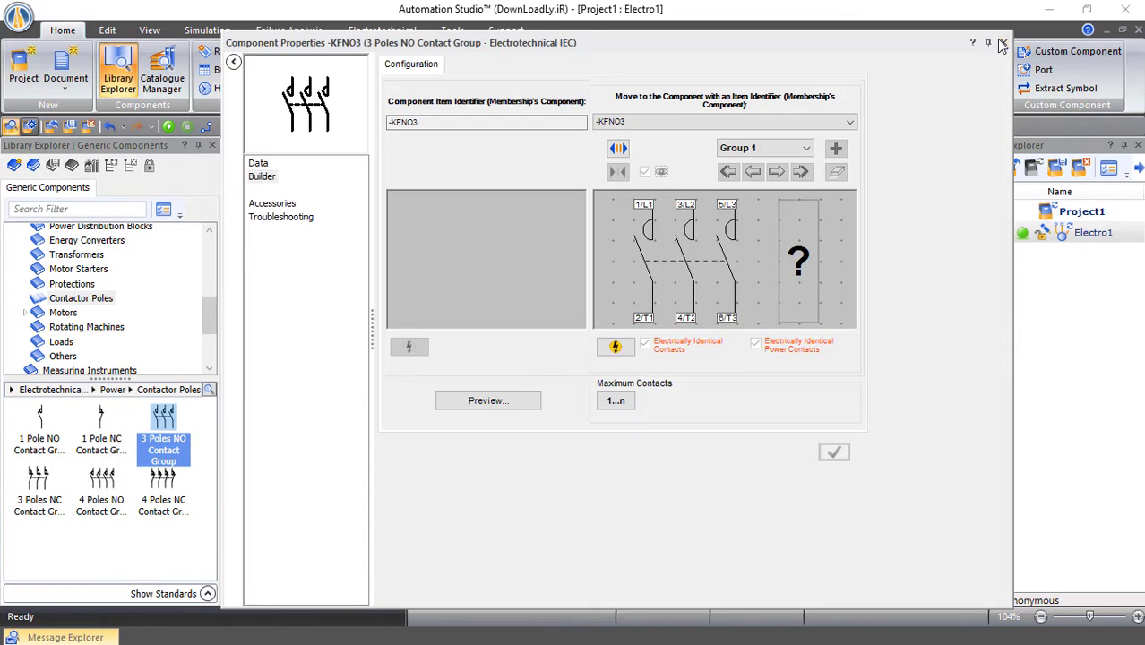
pyautogui.click(1002, 43)
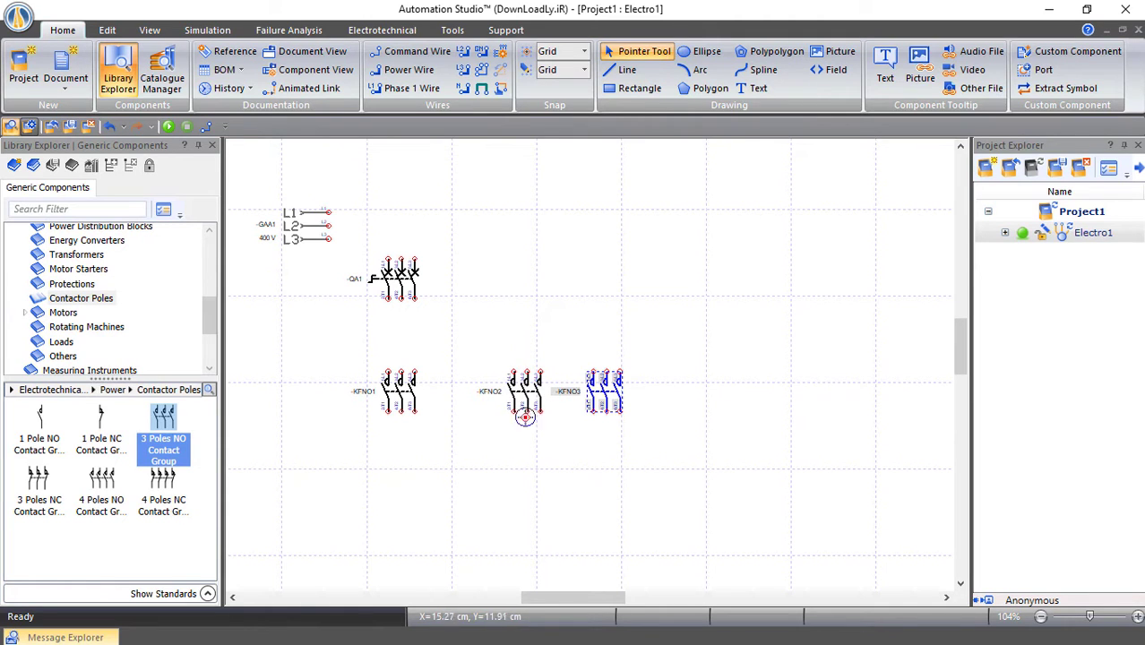
pyautogui.click(281, 343)
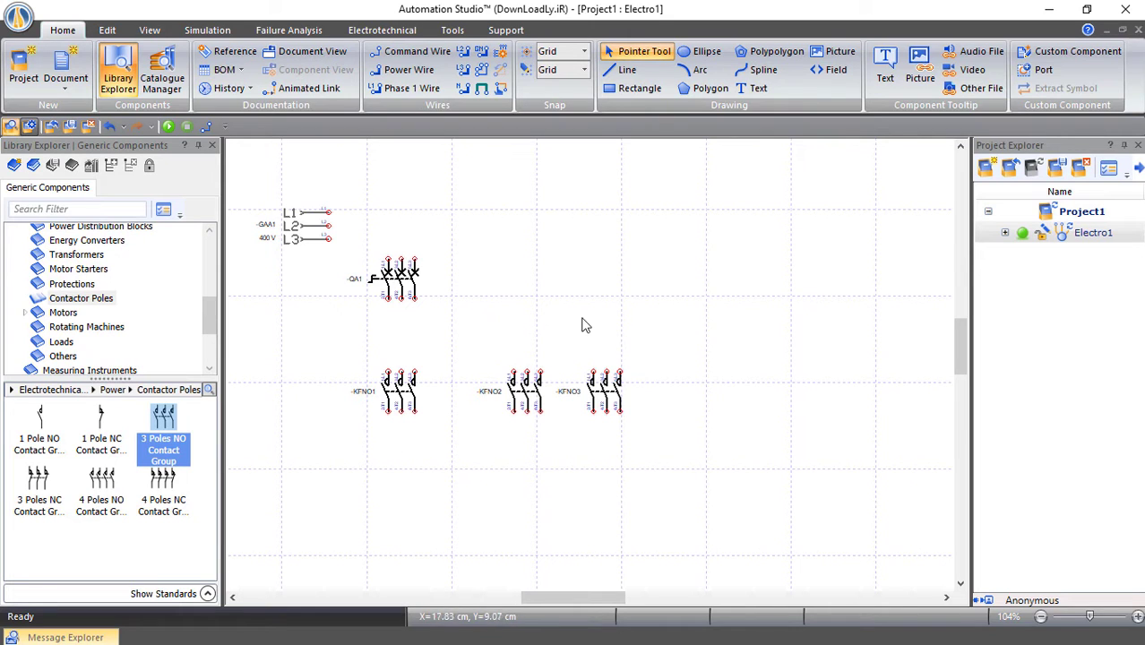
# Place a Thermal Relay, 3 Poles below the first contact group and another below the third contact group
pyautogui.click(75, 287)
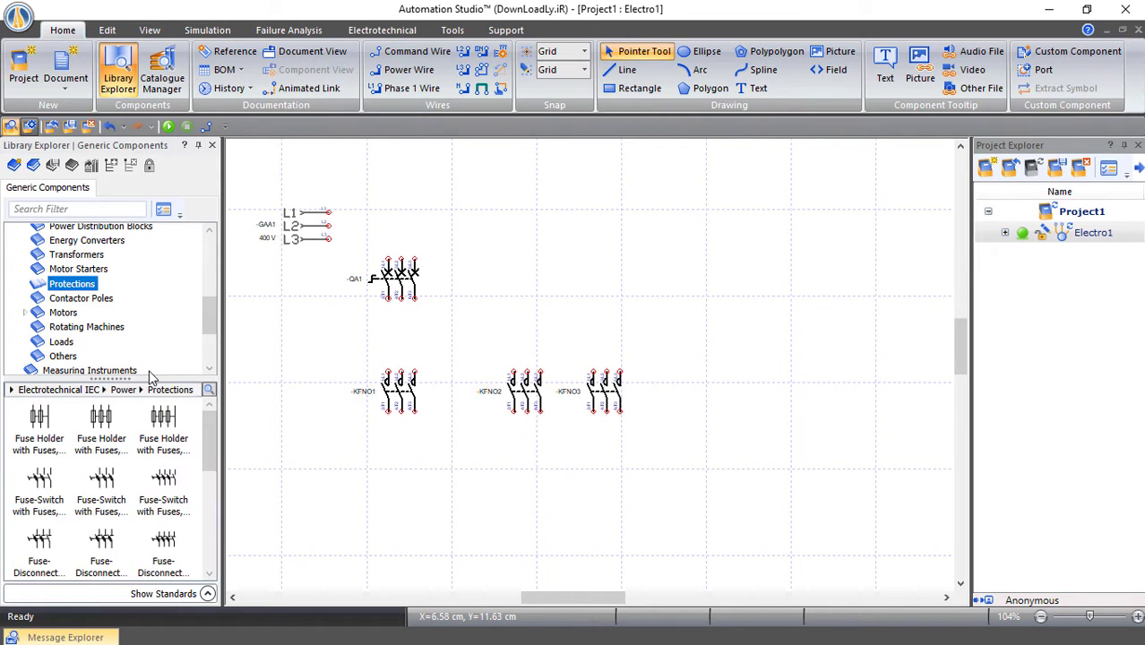
pyautogui.scroll(-5, 208, 464)
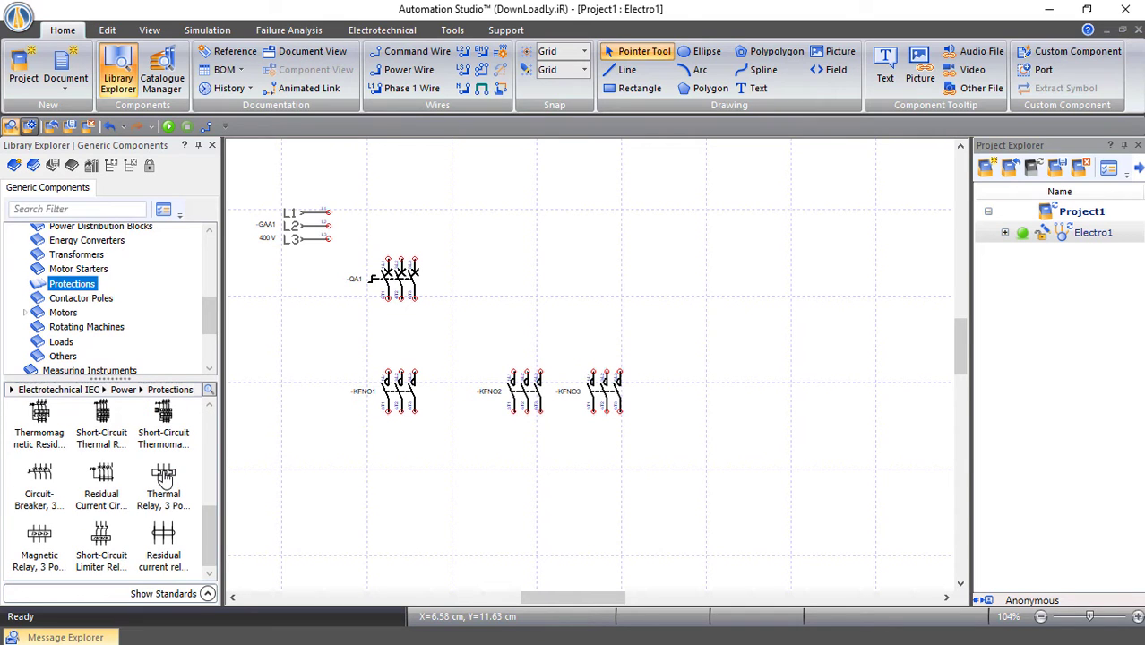
pyautogui.moveTo(164, 477); pyautogui.dragTo(402, 443)
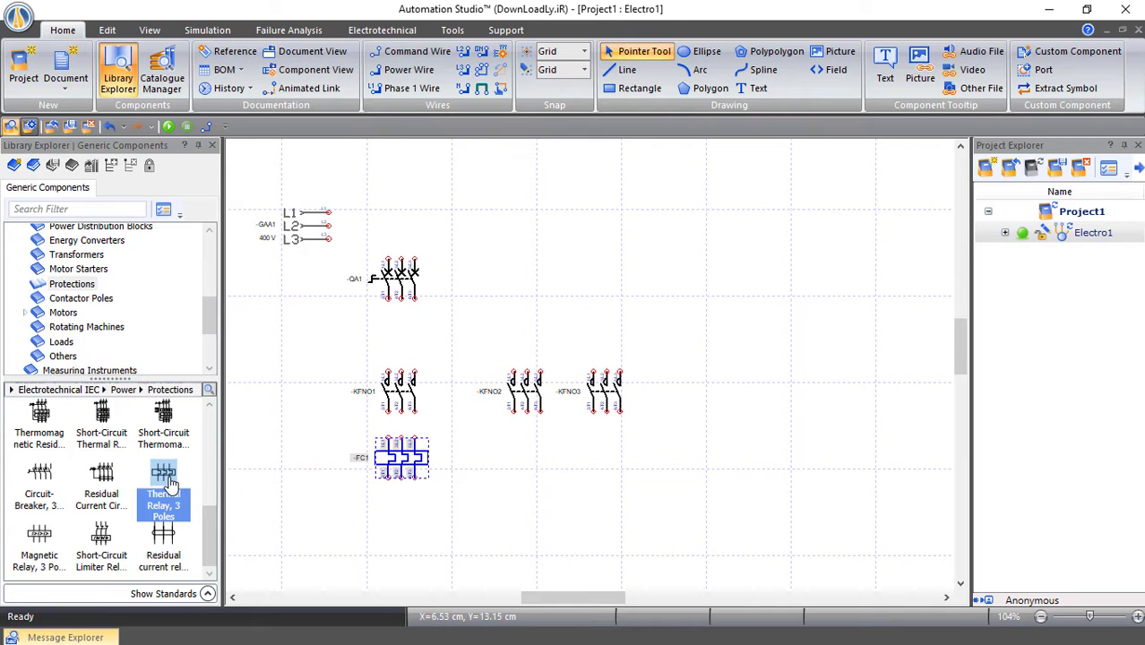
pyautogui.moveTo(167, 480); pyautogui.dragTo(609, 444)
pyautogui.click(752, 441)
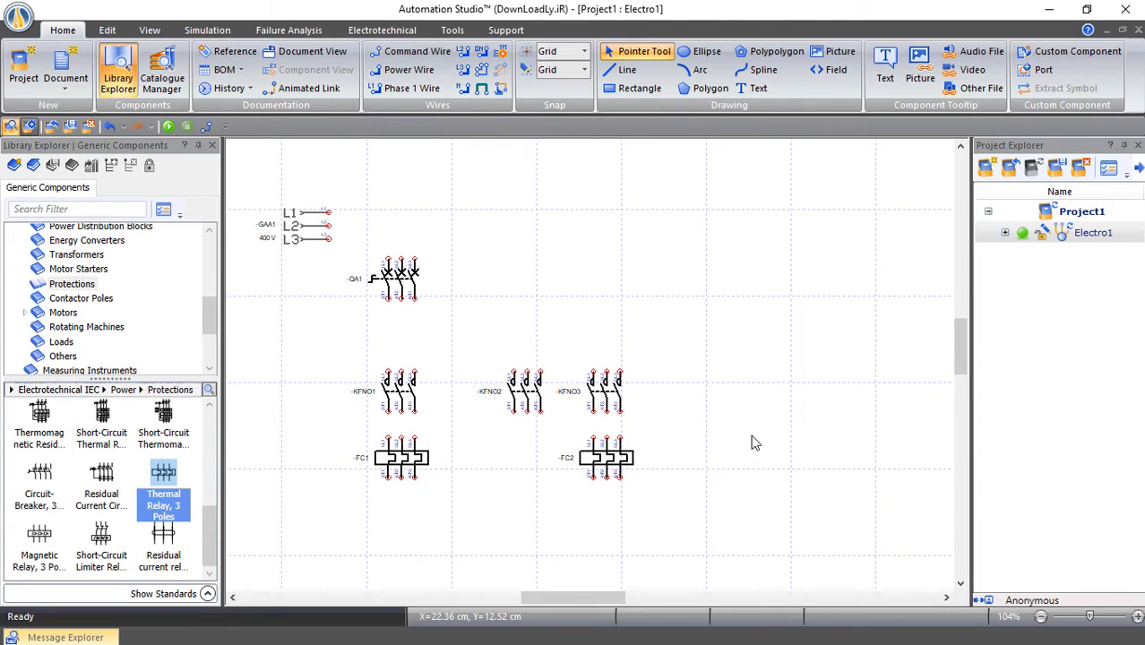
# Place the Dahlander motor from the IEC Three-Phase Asynchronous motors below and between the two thermal relays
pyautogui.scroll(-1, 753, 441)
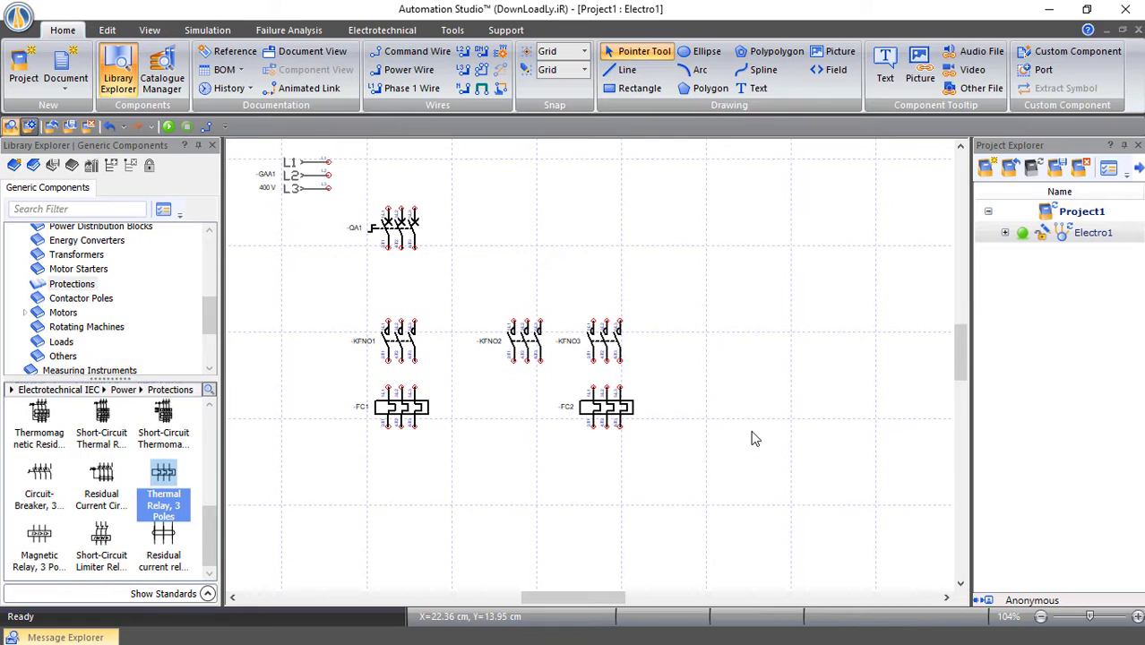
pyautogui.click(26, 313)
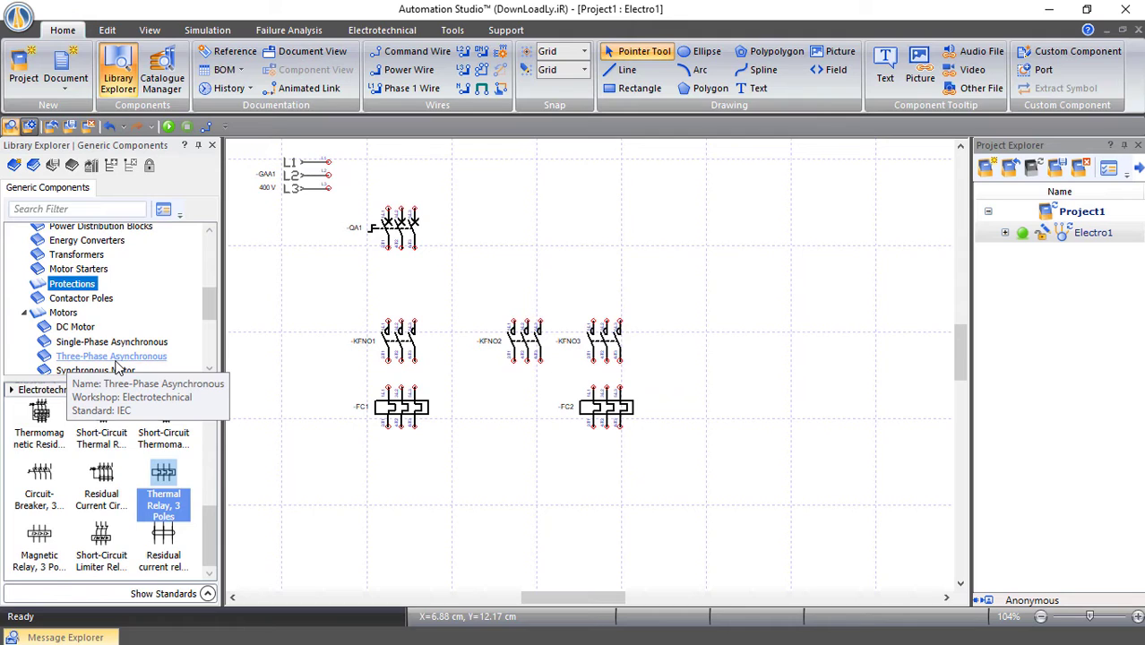
pyautogui.click(114, 358)
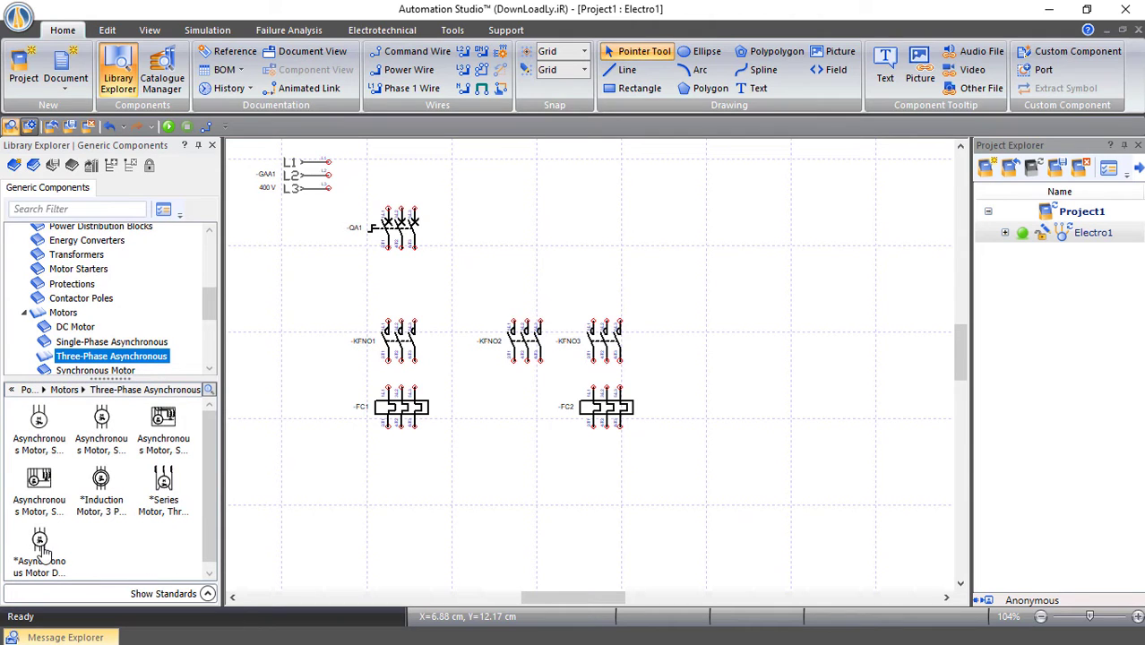
pyautogui.moveTo(40, 544); pyautogui.dragTo(493, 470)
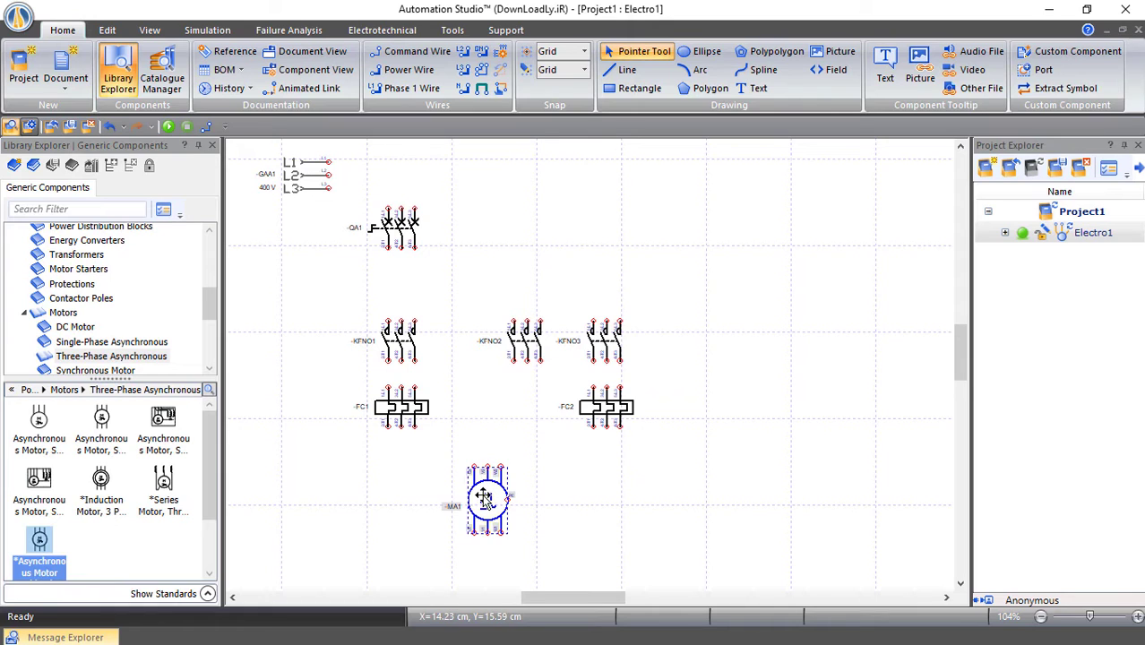
# Rotate the motor to the right so its two terminal sets face sideways towards the thermal relays
pyautogui.scroll(3, 487, 499)
pyautogui.scroll(2, 487, 498)
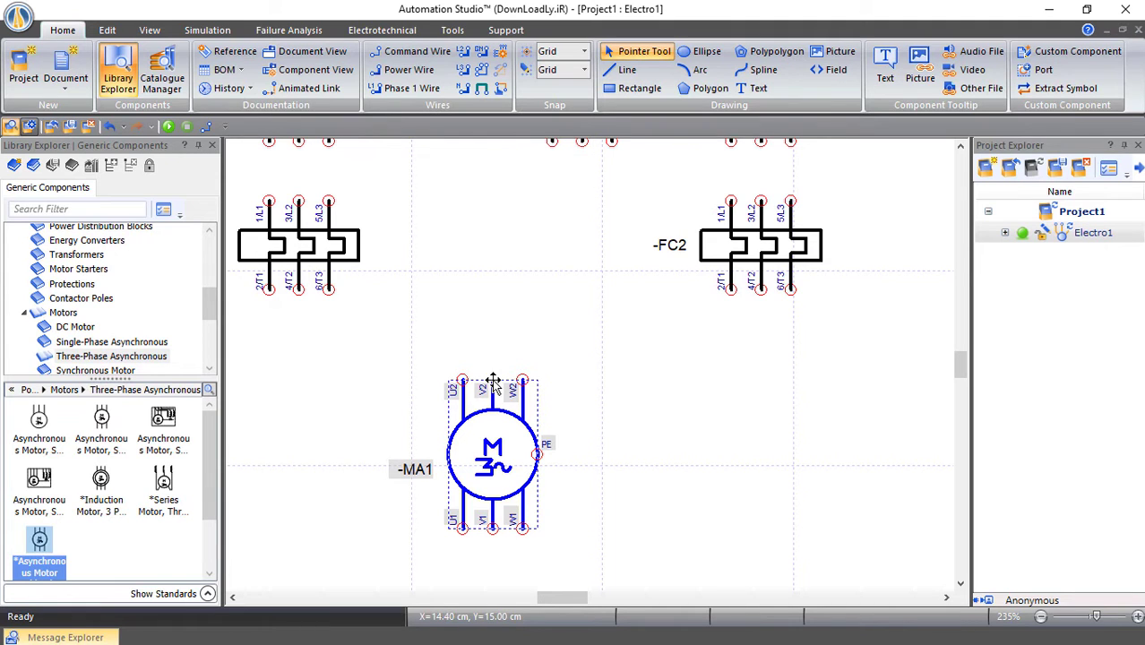
pyautogui.rightClick(491, 445)
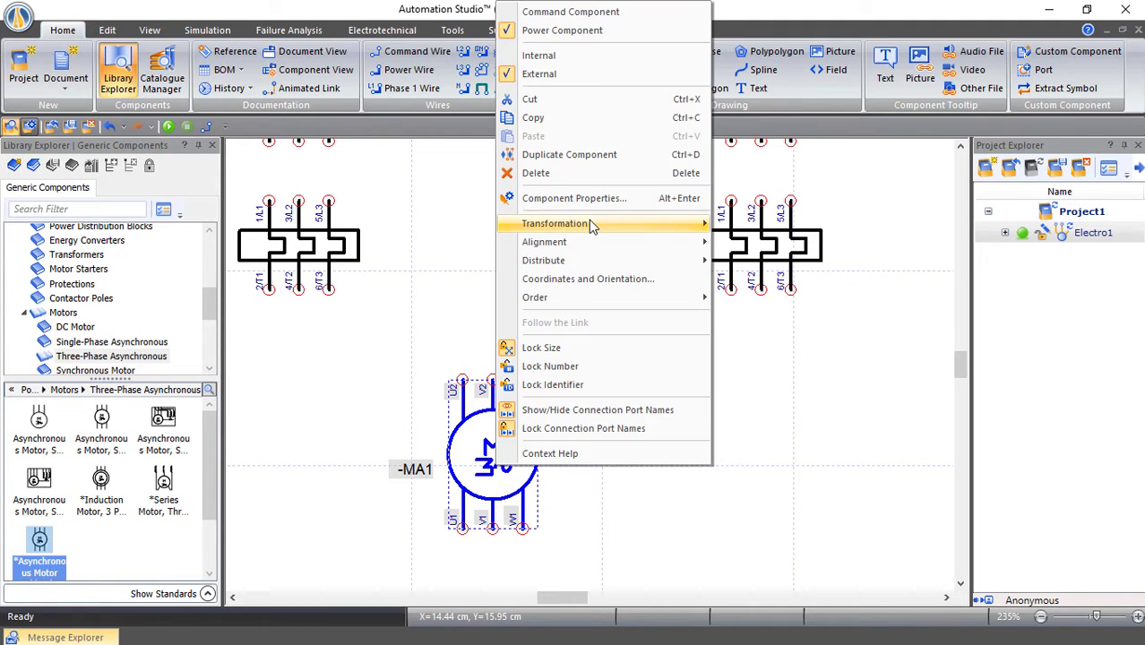
pyautogui.moveTo(638, 226)
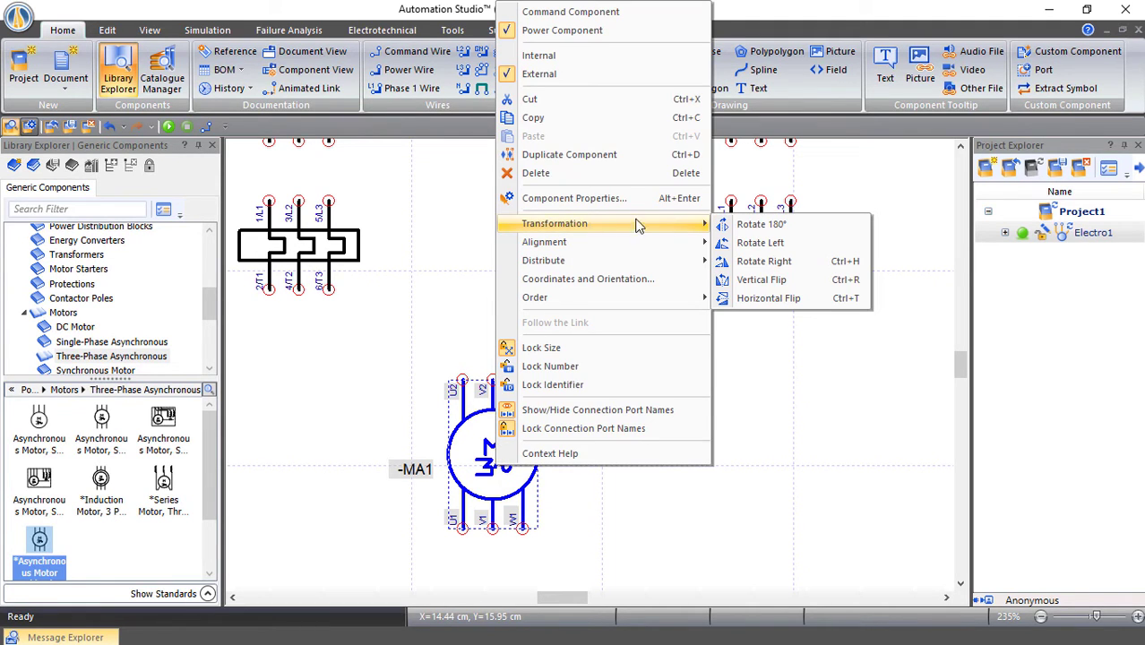
pyautogui.click(763, 260)
pyautogui.click(649, 426)
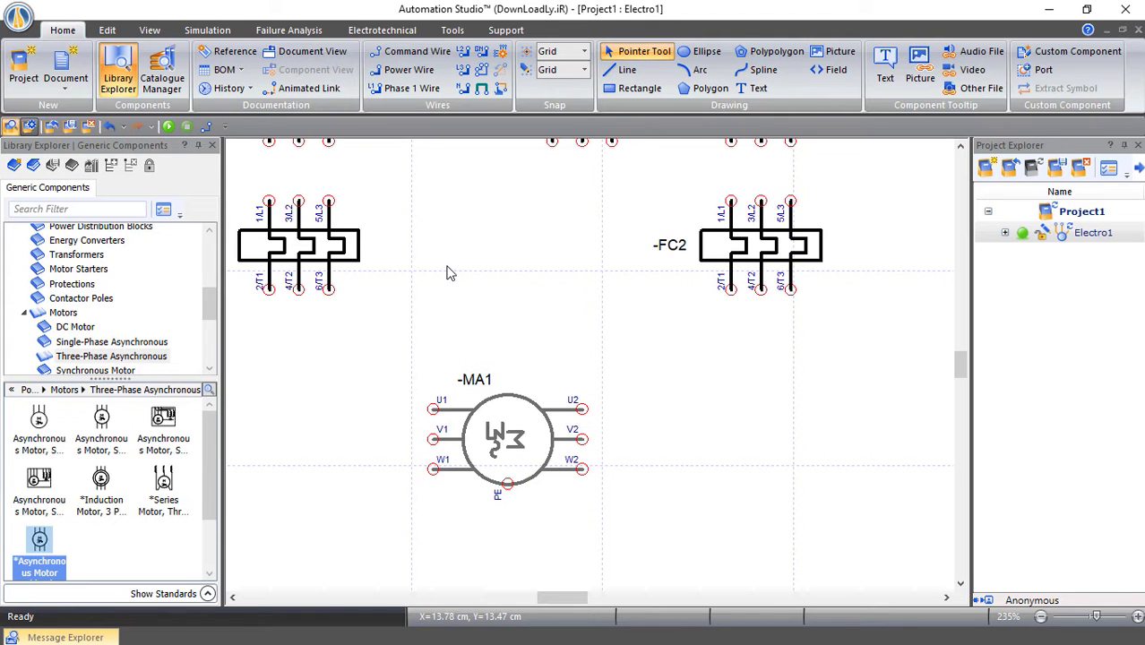
# Connect L1, L2 and L3 of the three-phase source to the inputs of circuit breaker QA1 with a three-phase power wire
pyautogui.scroll(6, 450, 273)
pyautogui.scroll(-4, 450, 272)
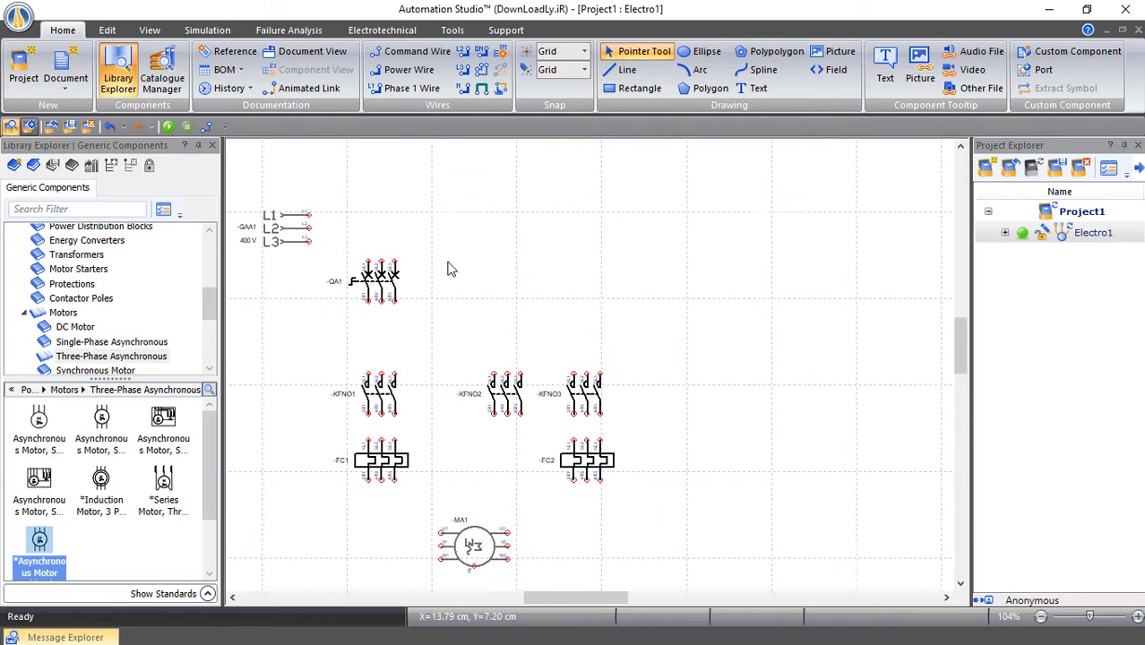
pyautogui.click(481, 69)
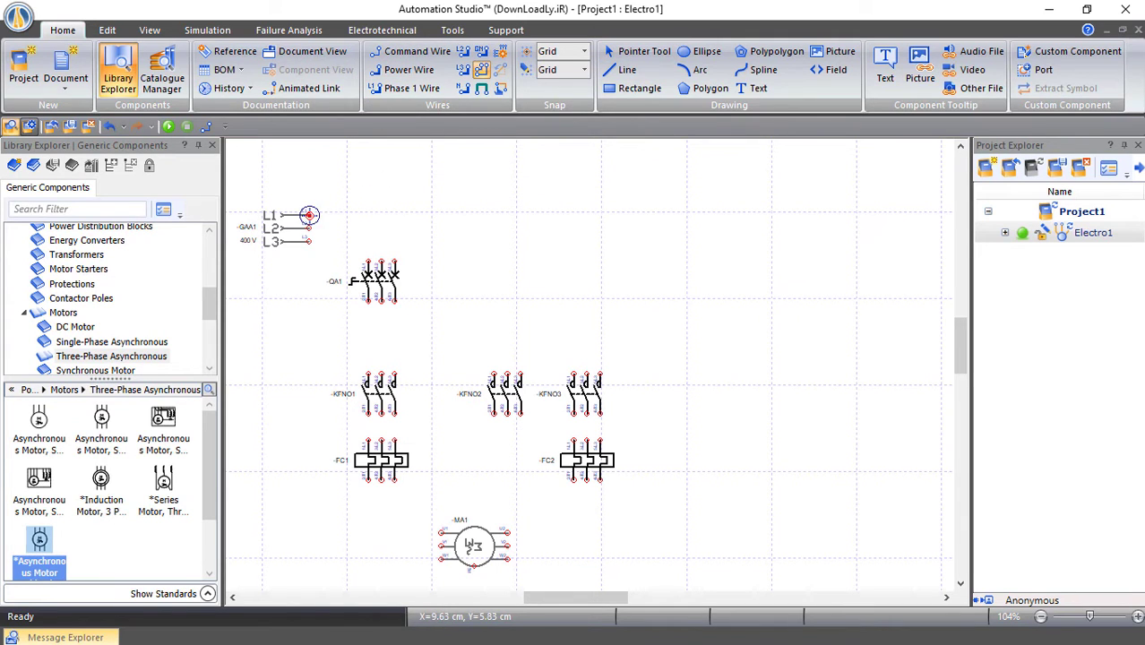
pyautogui.click(308, 215)
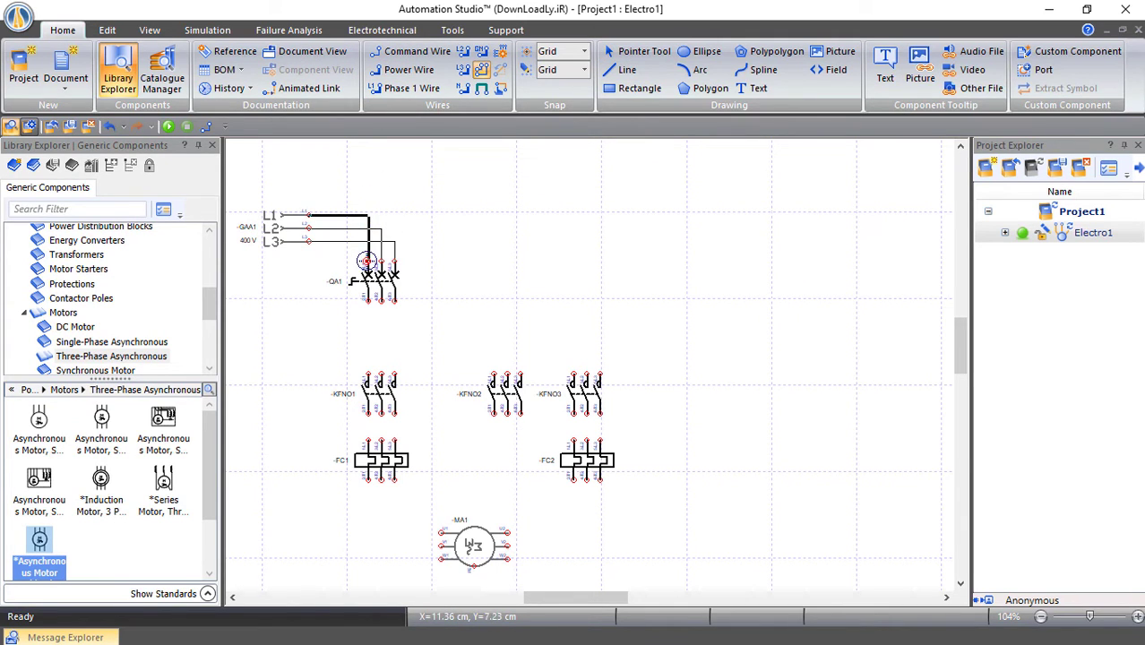
pyautogui.click(367, 261)
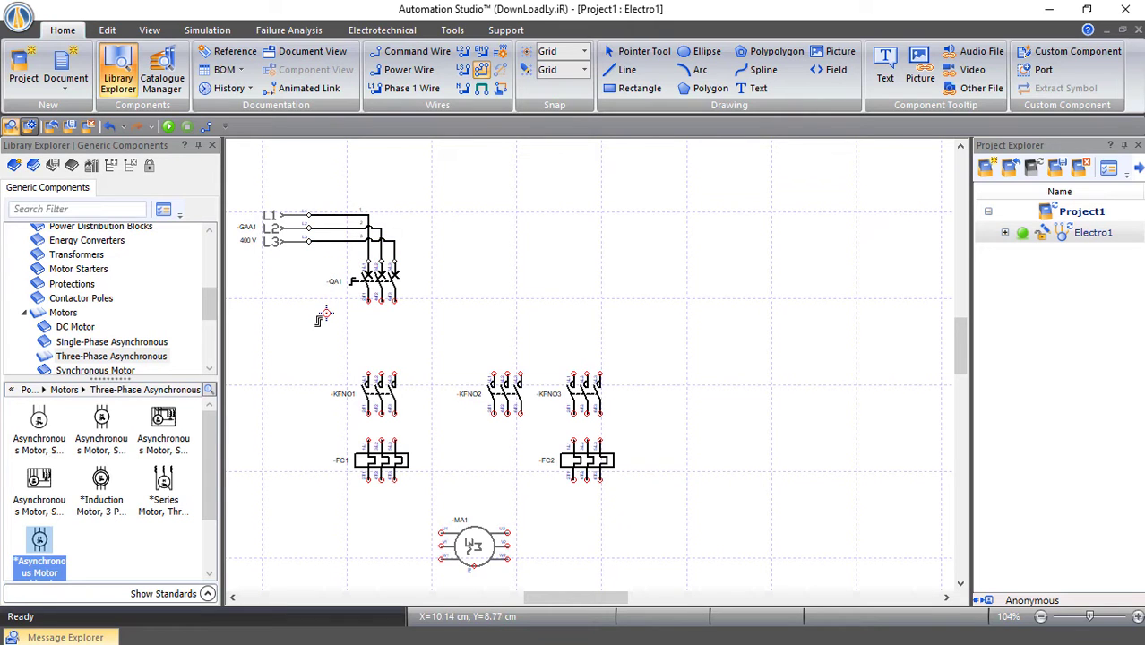
# Wire the three outputs of circuit breaker QA1 to the inputs of contact group KFNO1
pyautogui.scroll(3, 322, 318)
pyautogui.scroll(-1, 324, 318)
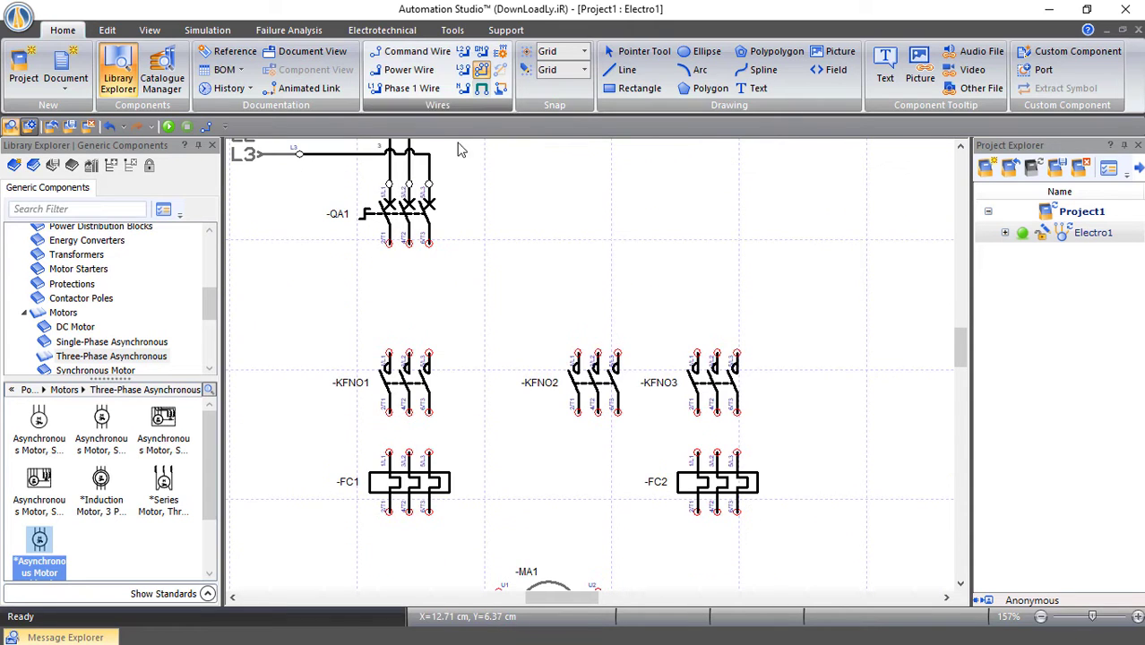
pyautogui.click(389, 242)
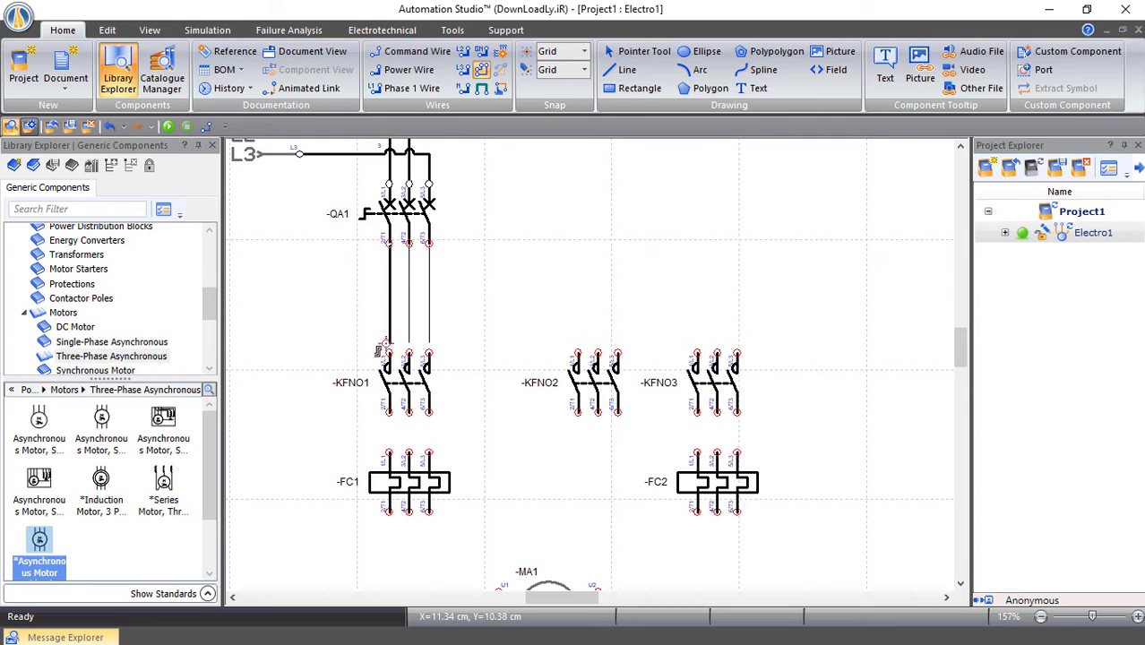
pyautogui.click(387, 353)
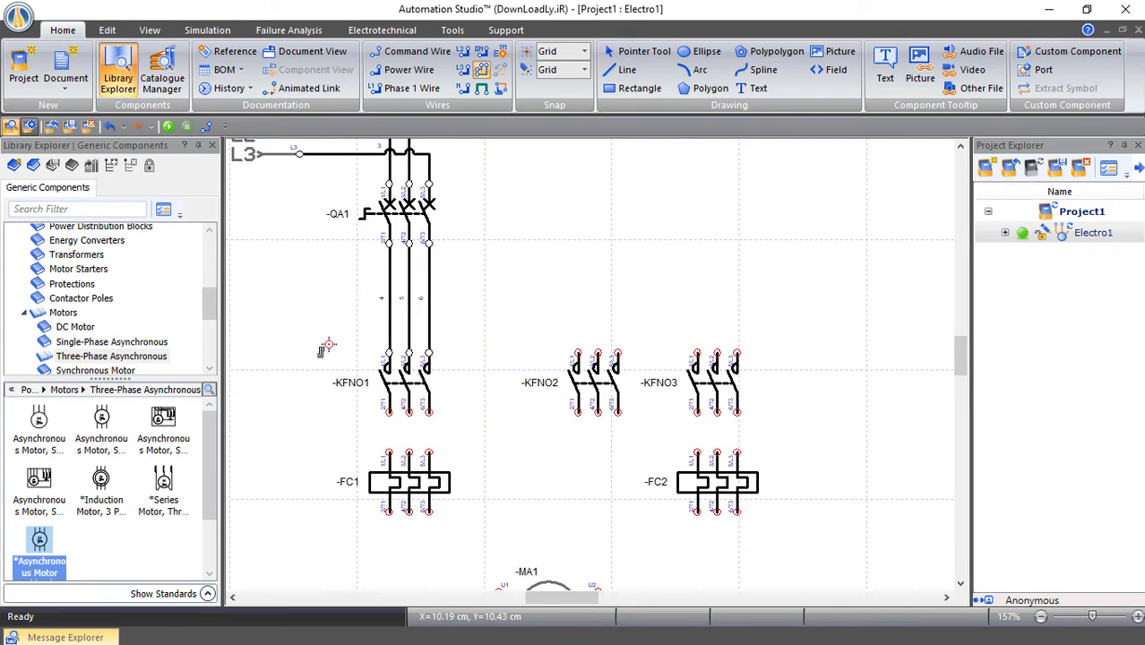
# Wire contact group KFNO1 to thermal relay FC1, and the relay's outputs to motor terminals U1, V1 and W1
pyautogui.scroll(-2, 325, 348)
pyautogui.click(388, 307)
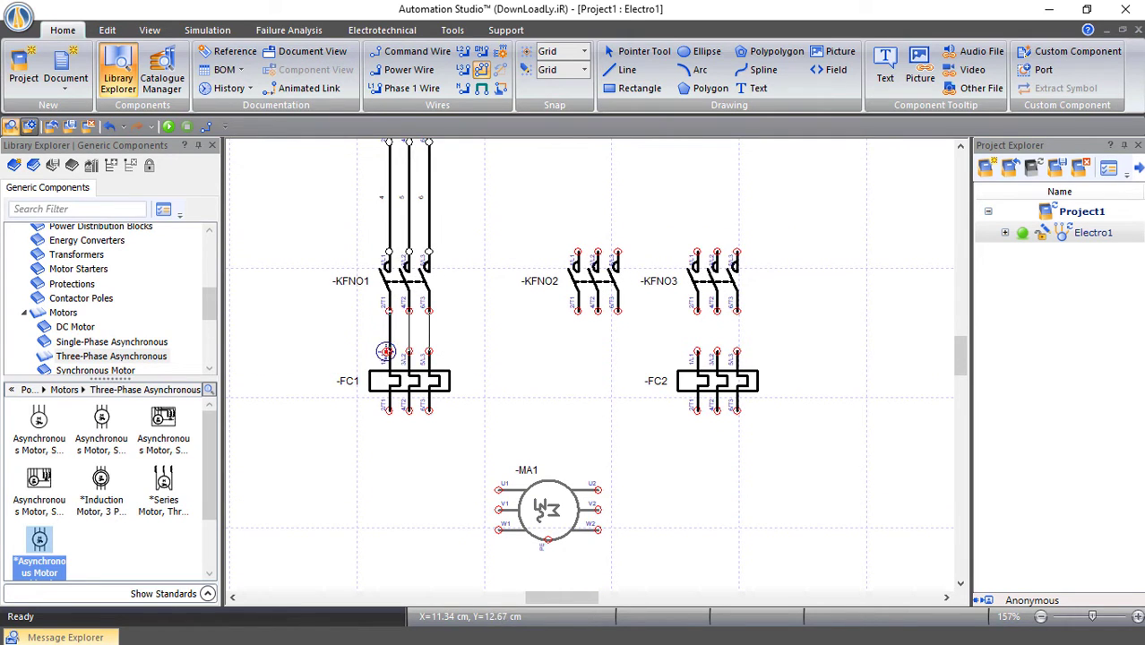
pyautogui.click(387, 349)
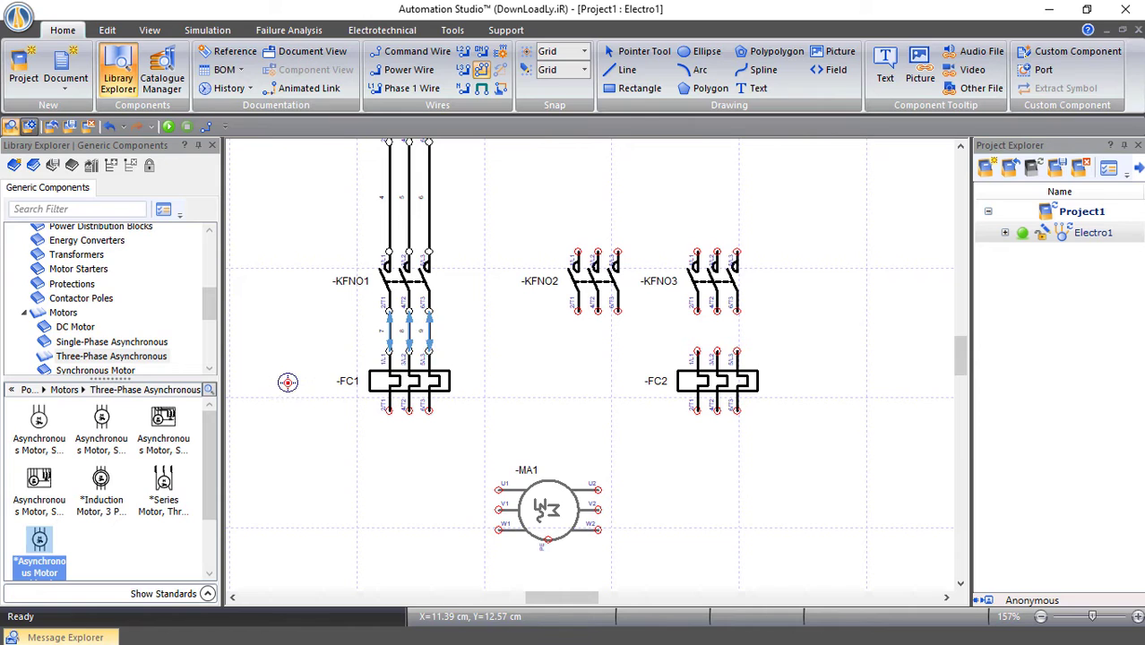
pyautogui.click(392, 409)
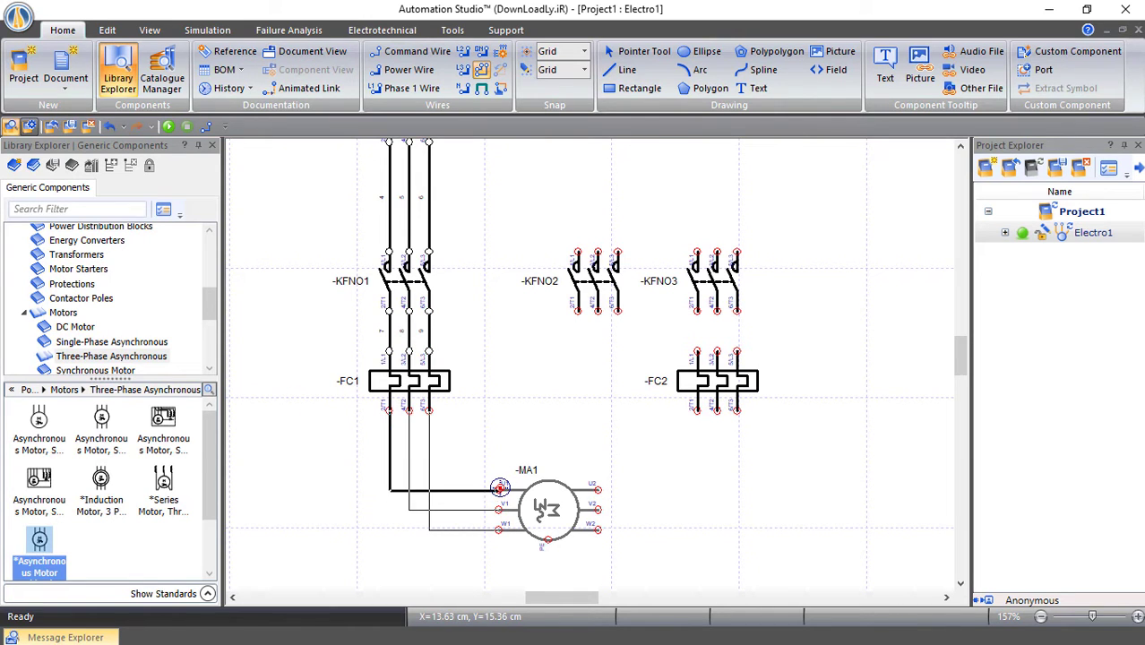
pyautogui.click(500, 488)
# Branch a three-phase power wire from the outputs of circuit breaker QA1 to the inputs of contact group KFNO3
pyautogui.scroll(1, 462, 528)
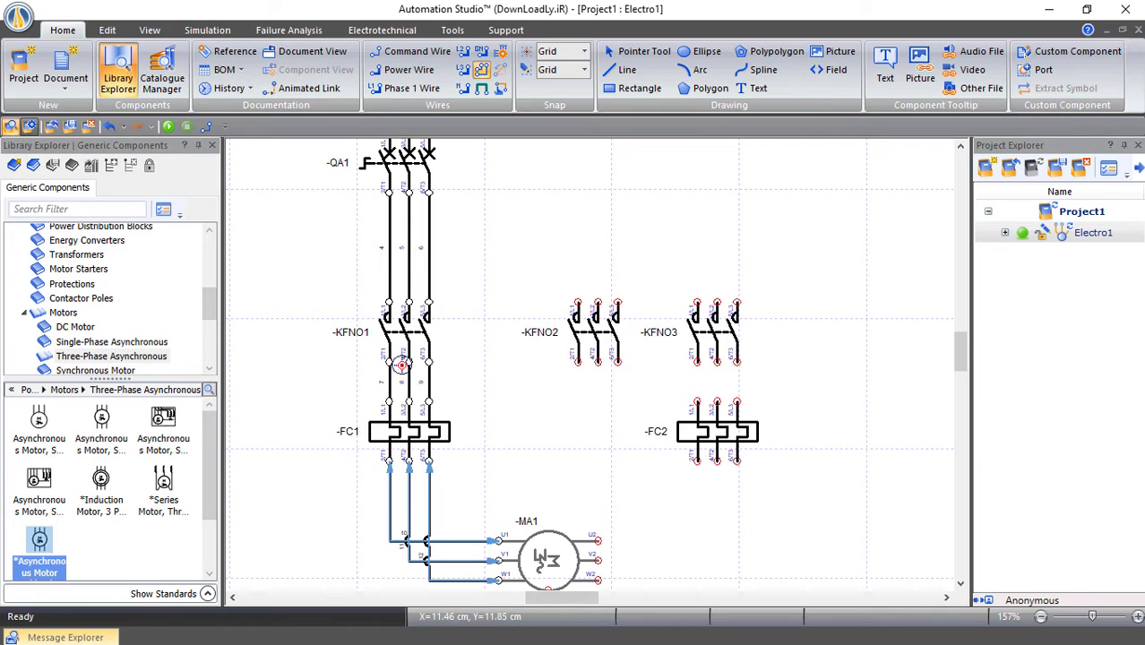
pyautogui.click(387, 191)
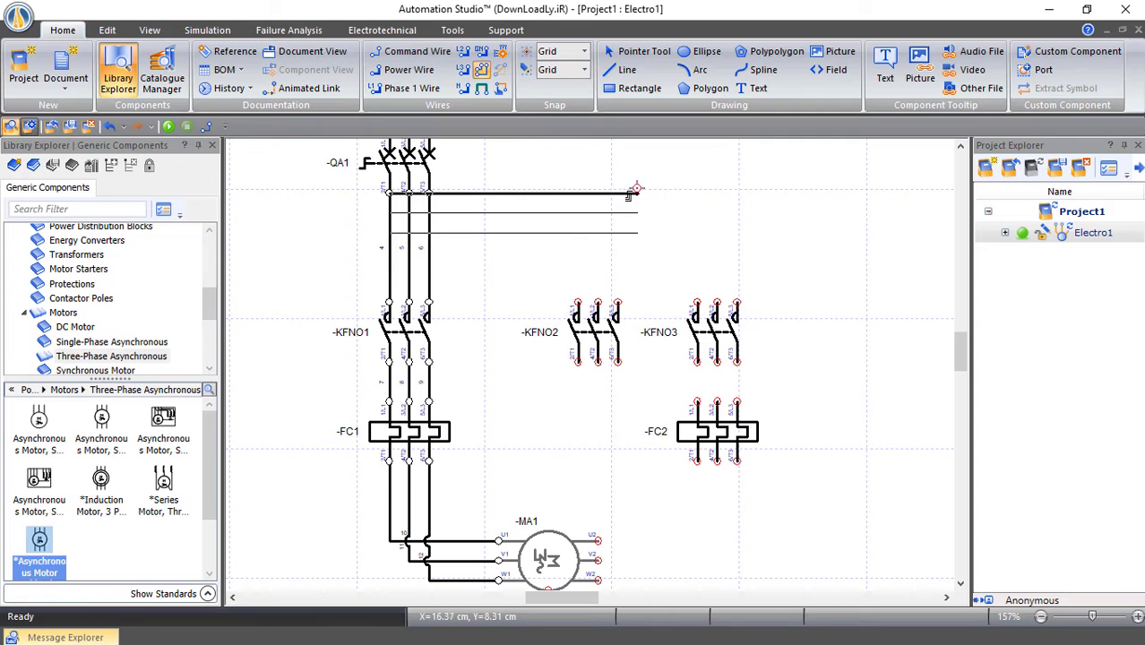
pyautogui.click(698, 301)
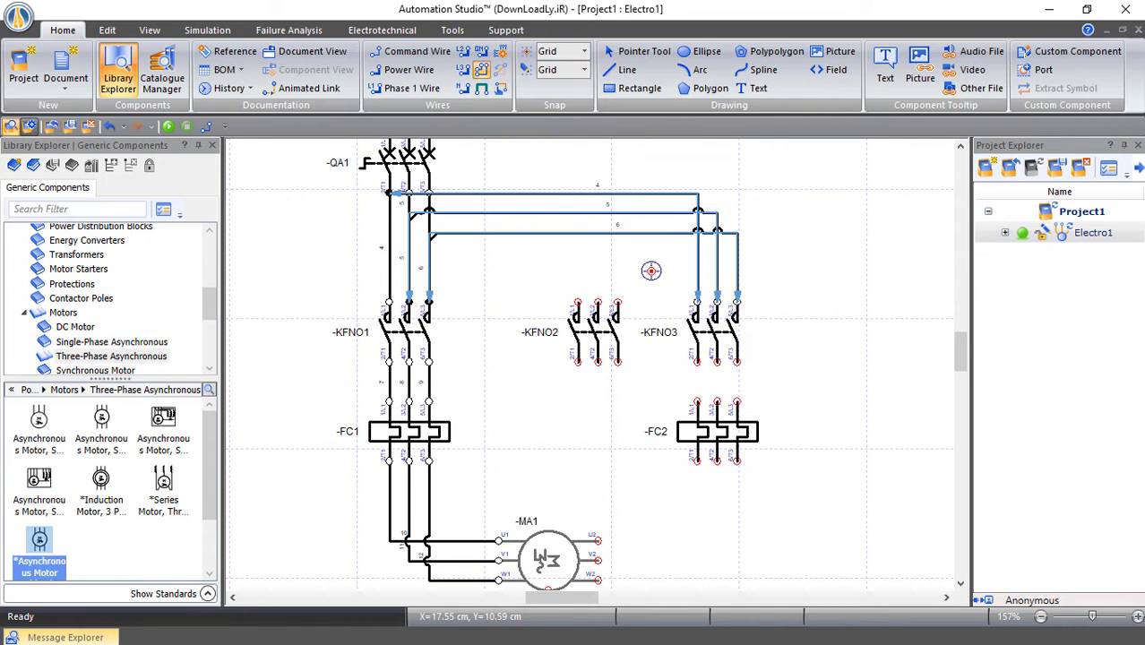
pyautogui.click(597, 260)
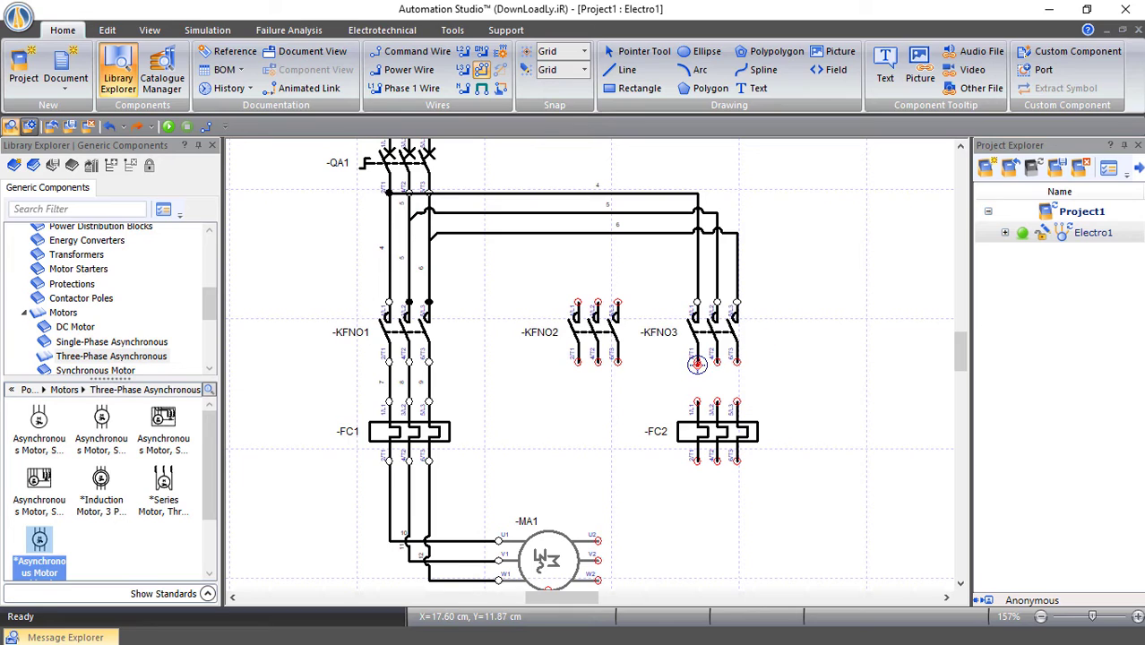
# Wire contact group KFNO3 to thermal relay FC2, and the relay's outputs to motor terminals U2, V2 and W2
pyautogui.moveTo(696, 362); pyautogui.dragTo(696, 402)
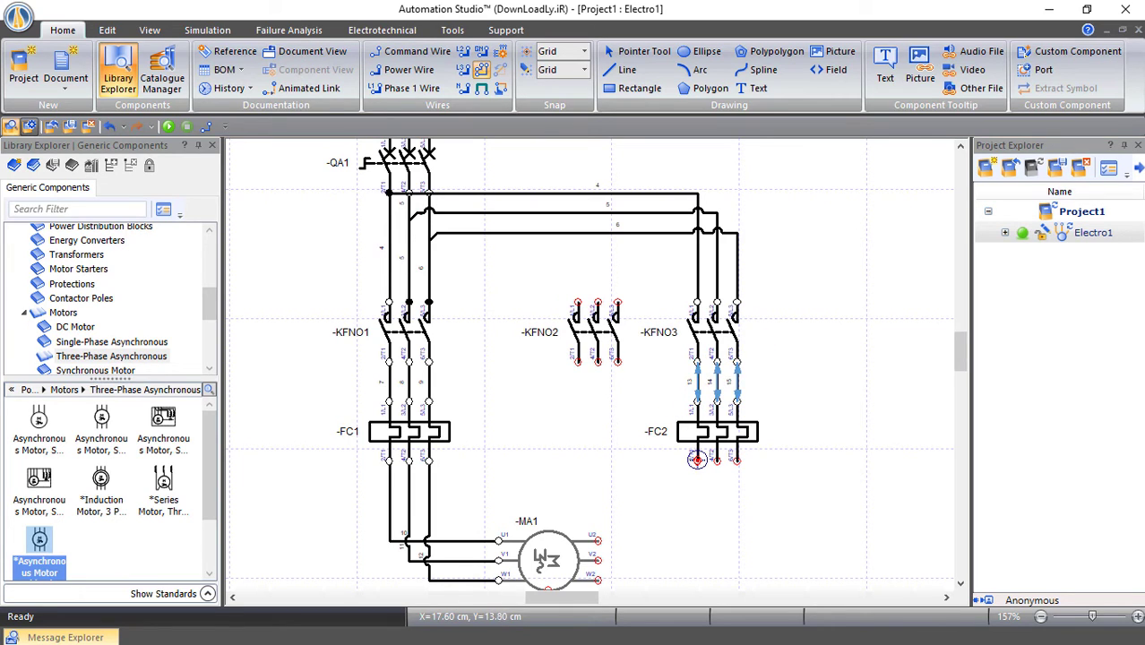
pyautogui.moveTo(697, 460); pyautogui.dragTo(601, 541)
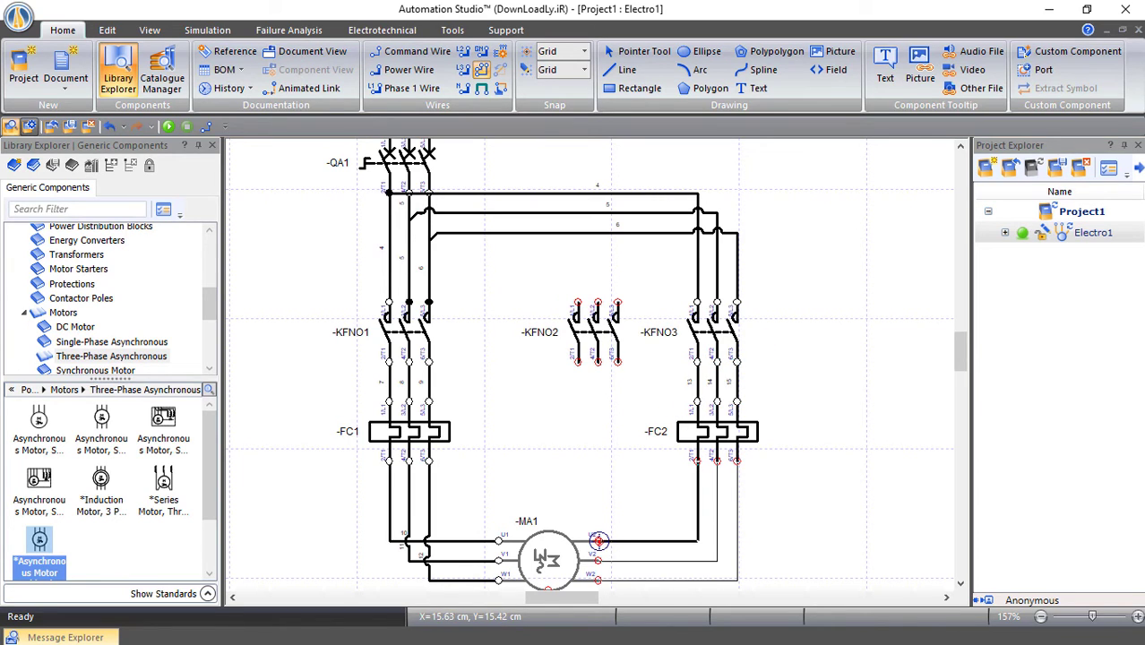
pyautogui.click(598, 541)
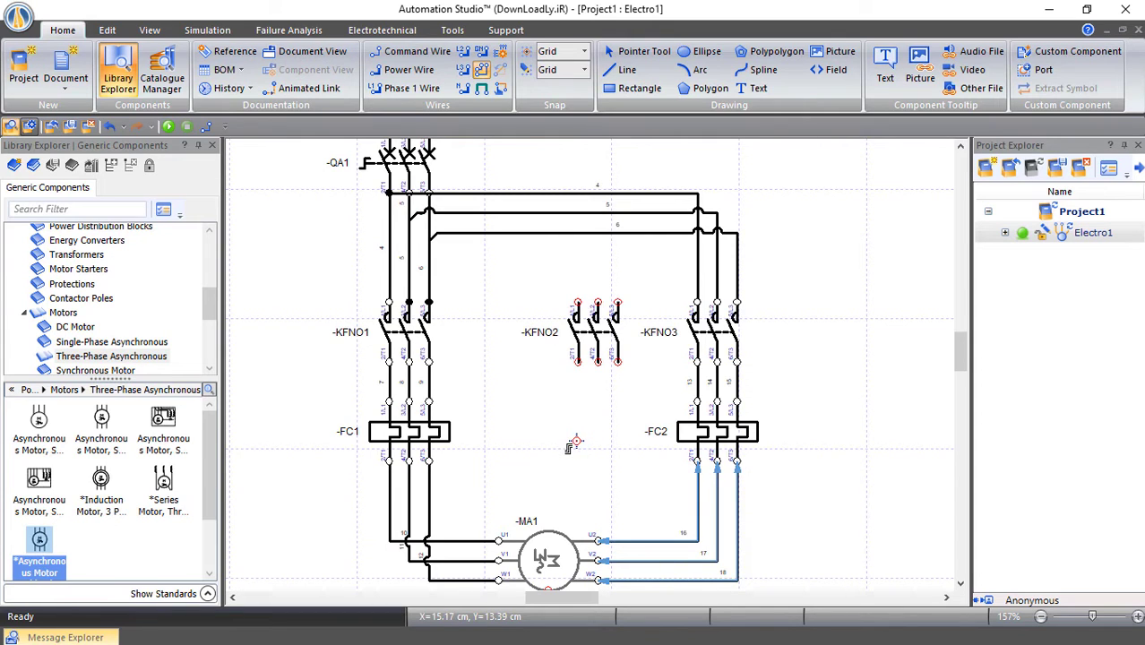
# Bridge the three upper terminals of contact group KFNO2 together with single L3 power wires
pyautogui.click(607, 357)
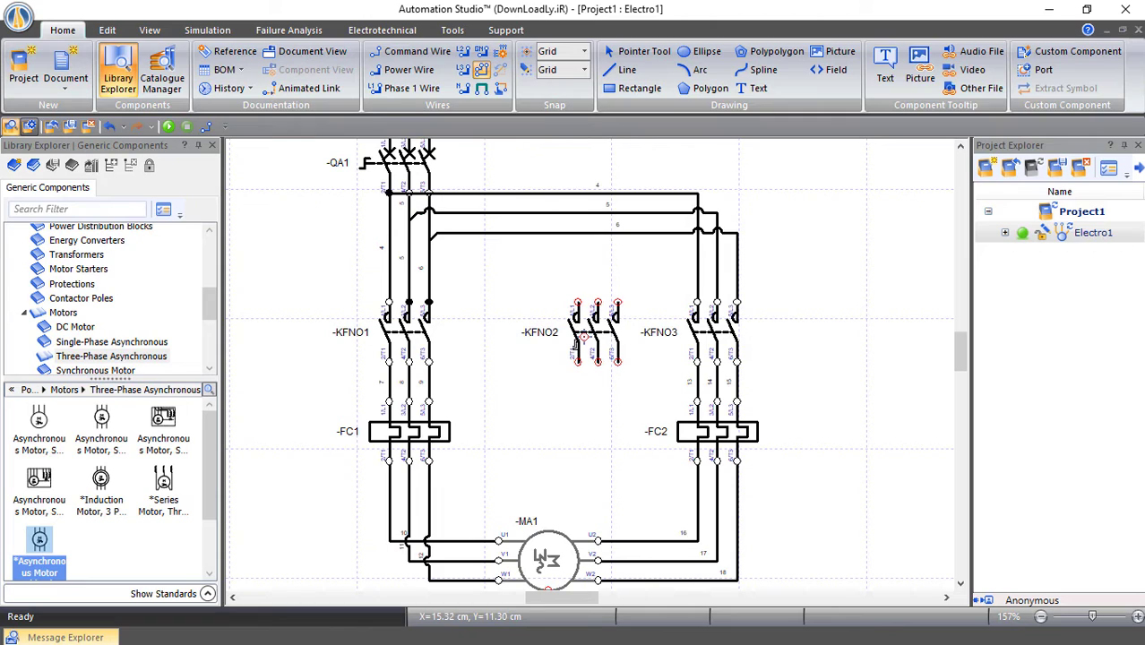
pyautogui.click(617, 302)
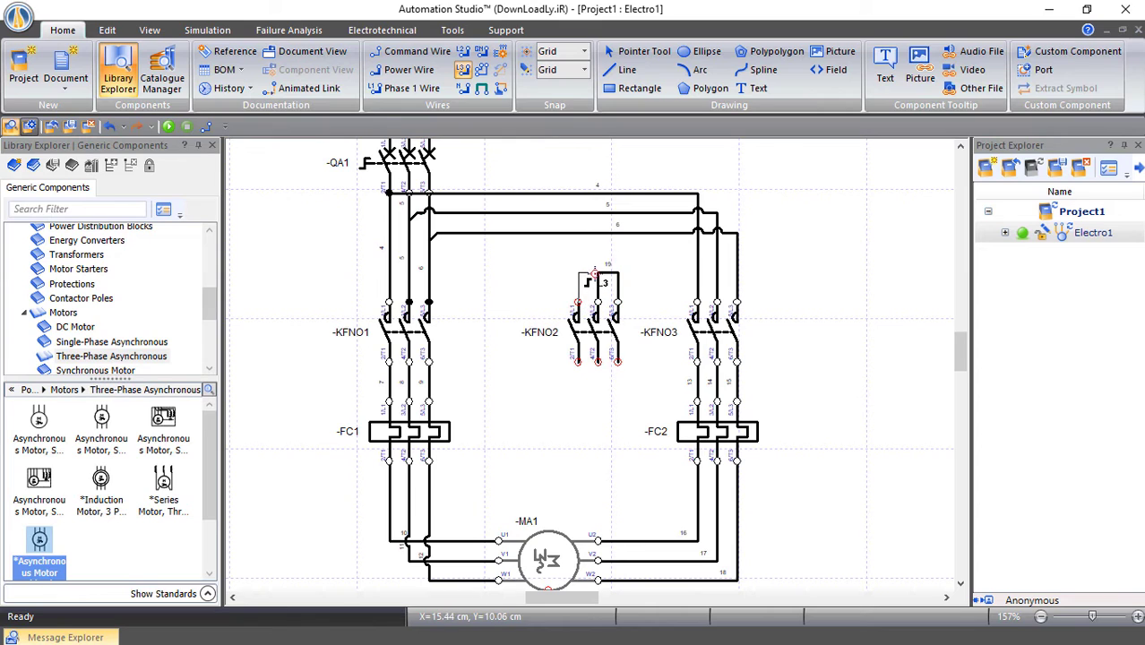
pyautogui.click(598, 273)
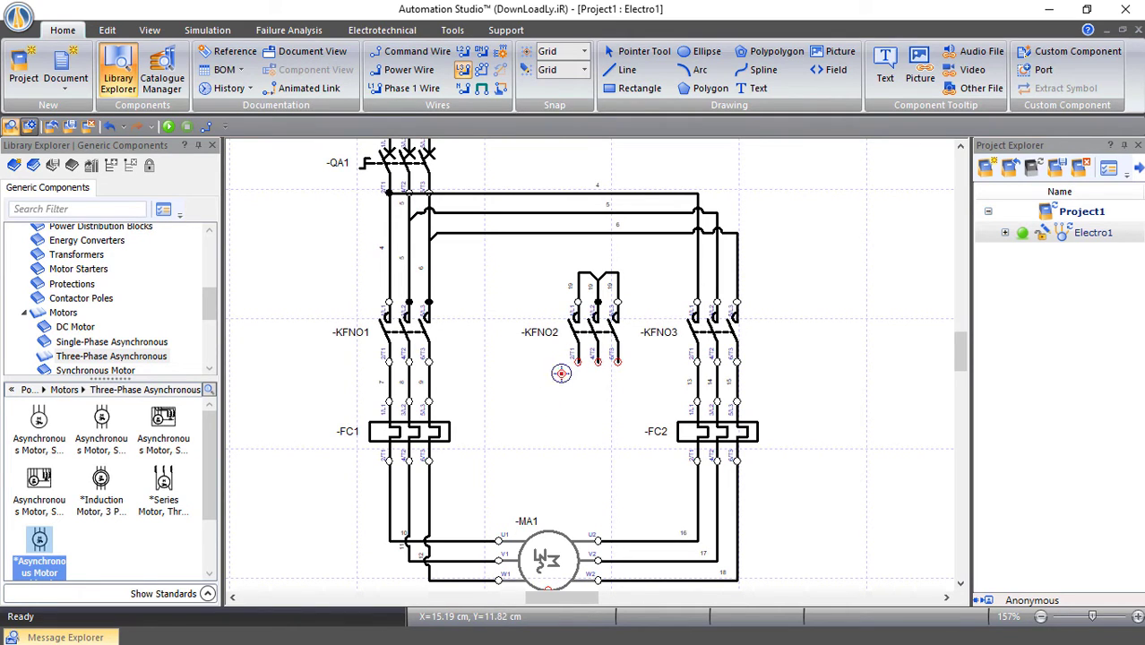
# Connect KFNO2 output 2/T1 to the motor's W1 line, 4/T2 to the V1 line and 6/T3 to the U1 line
pyautogui.moveTo(561, 372); pyautogui.dragTo(457, 581)
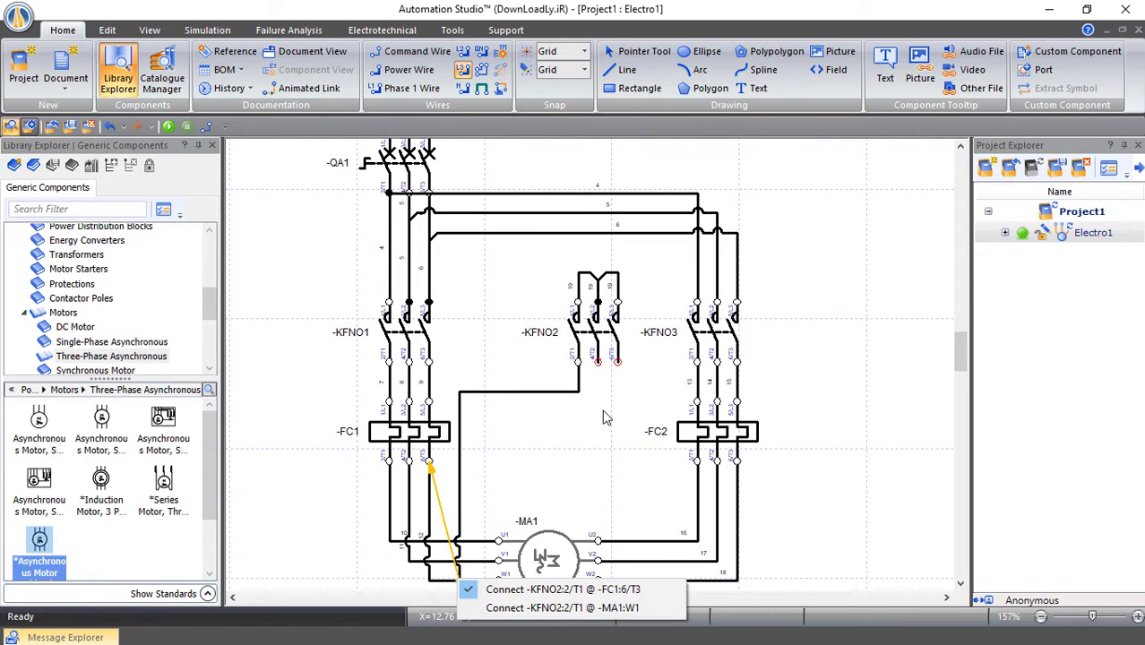
pyautogui.moveTo(597, 363)
pyautogui.mouseDown()
pyautogui.moveTo(473, 483)
pyautogui.moveTo(484, 406)
pyautogui.moveTo(473, 405)
pyautogui.moveTo(467, 562)
pyautogui.mouseUp()
pyautogui.click(588, 514)
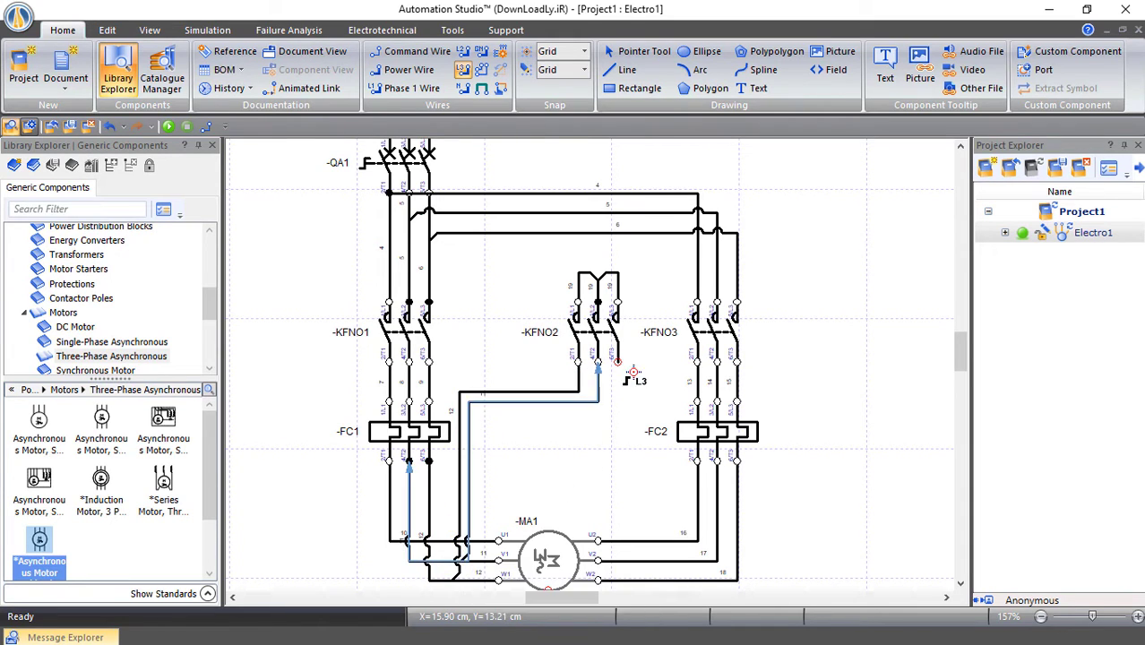
pyautogui.moveTo(617, 381); pyautogui.dragTo(477, 542)
pyautogui.click(583, 551)
pyautogui.press('Escape')
# Place a Single-Phase Source from the power energy sources beside the power circuit, level with the three-phase source
pyautogui.scroll(-2, 307, 273)
pyautogui.scroll(1, 308, 272)
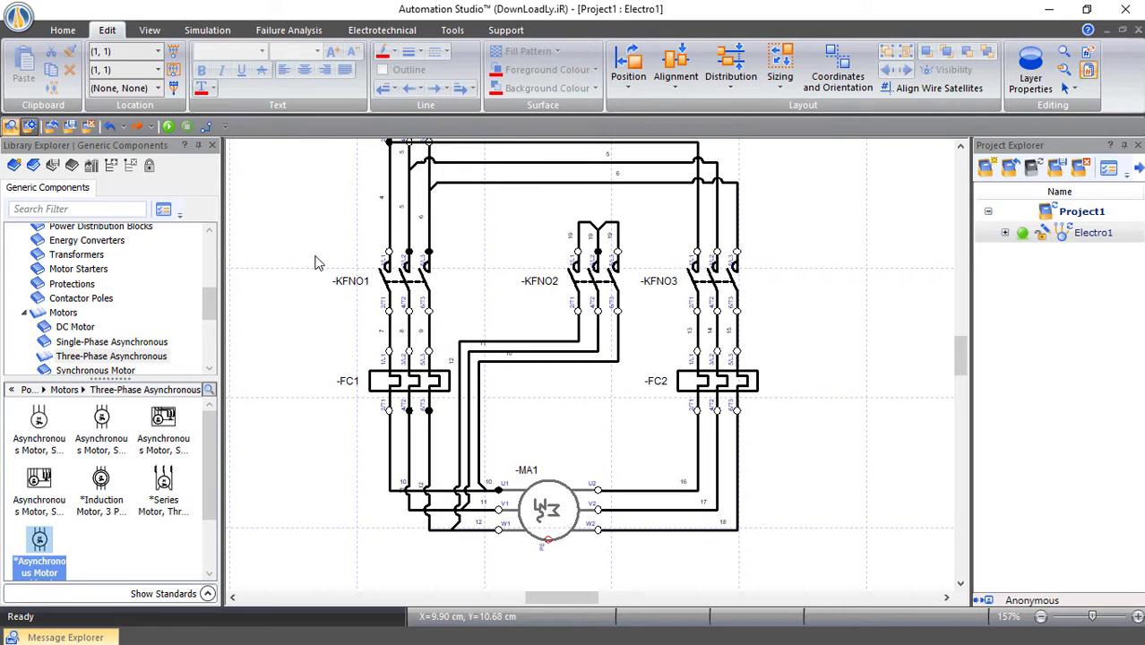
pyautogui.scroll(1, 314, 263)
pyautogui.scroll(1, 315, 263)
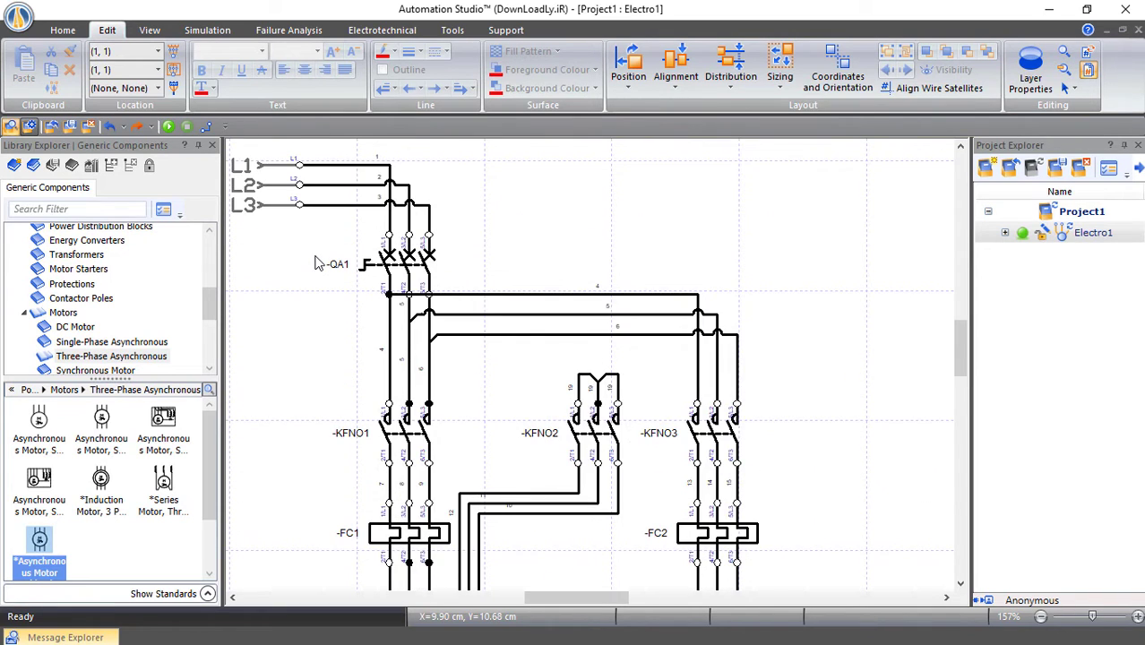
pyautogui.scroll(-2, 315, 263)
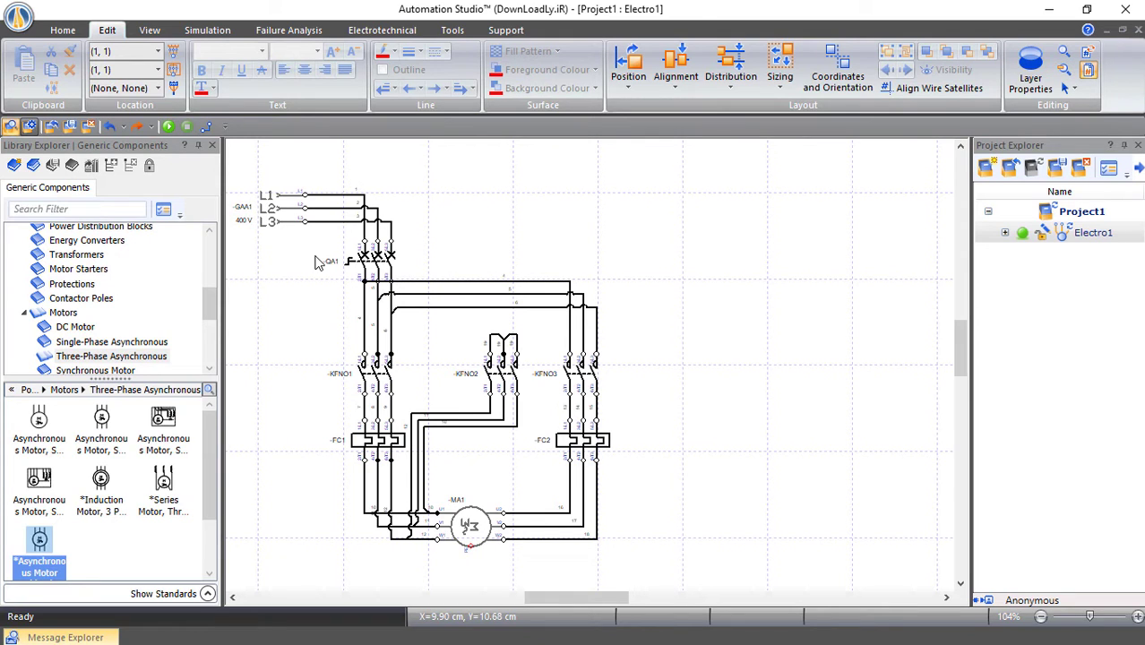
pyautogui.doubleClick(34, 313)
pyautogui.scroll(1, 36, 314)
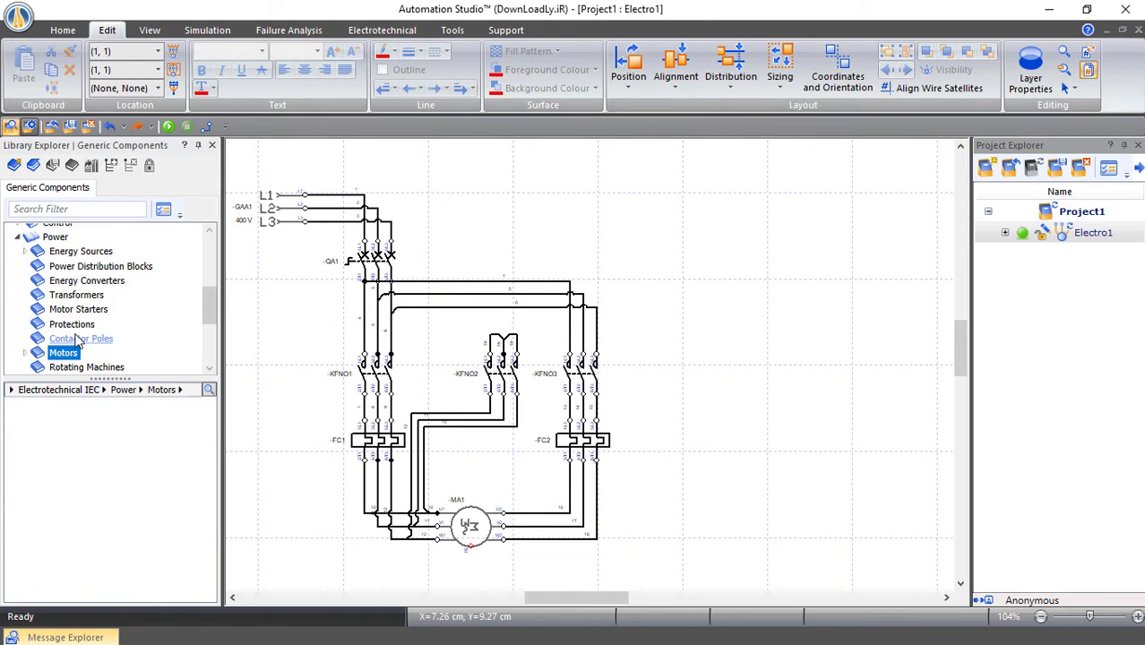
pyautogui.doubleClick(37, 254)
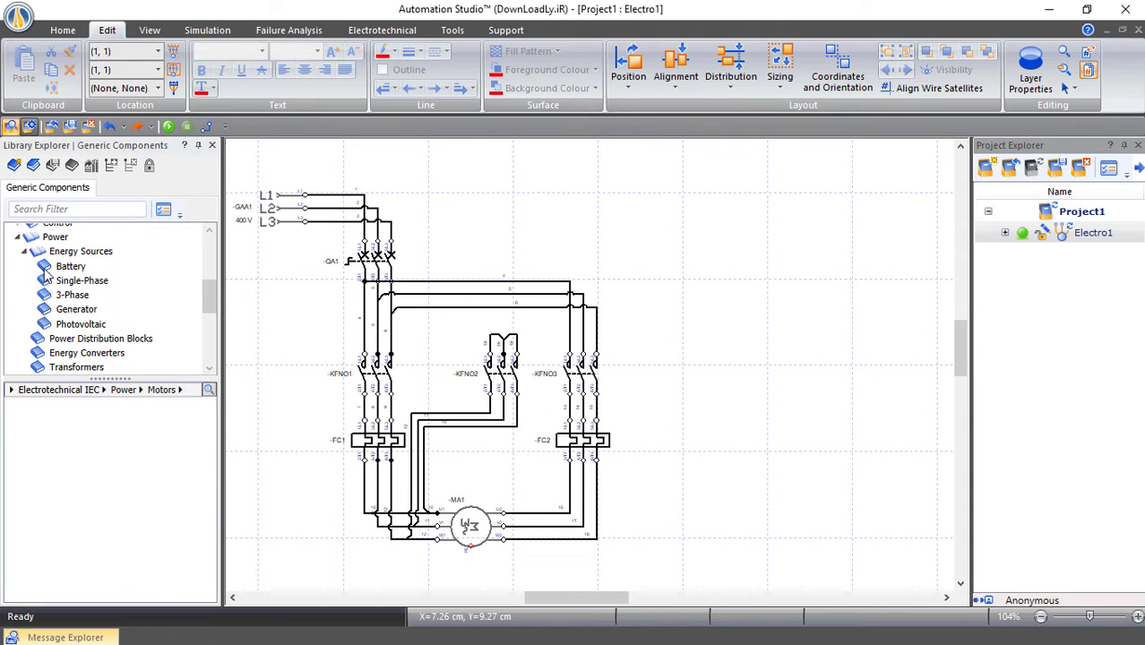
pyautogui.click(63, 281)
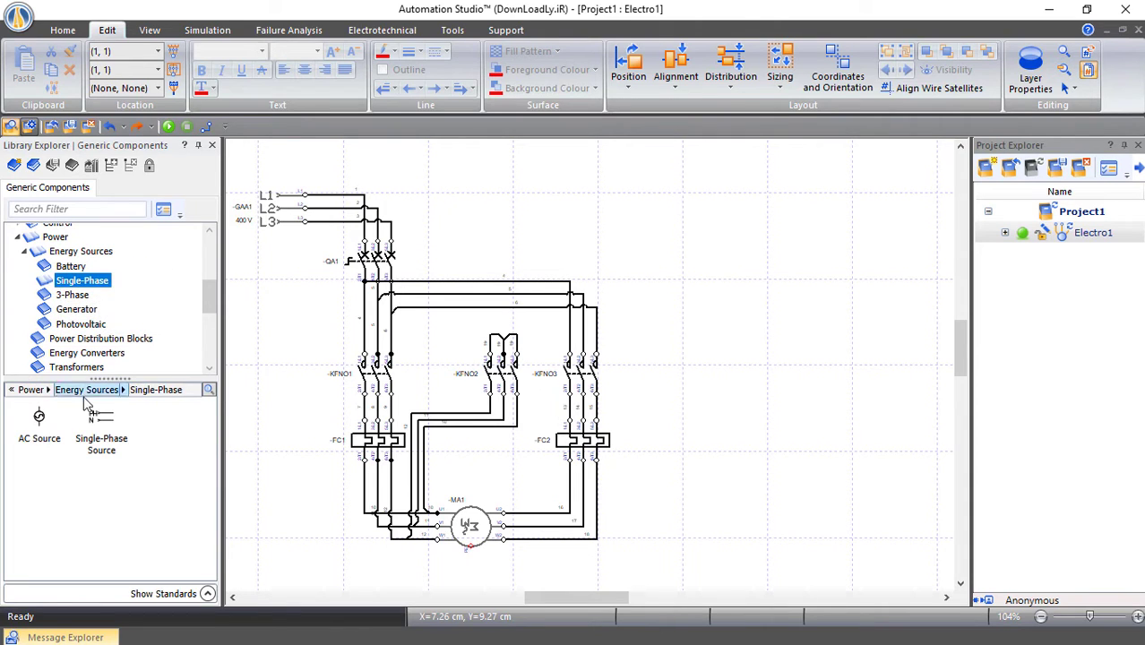
pyautogui.click(100, 428)
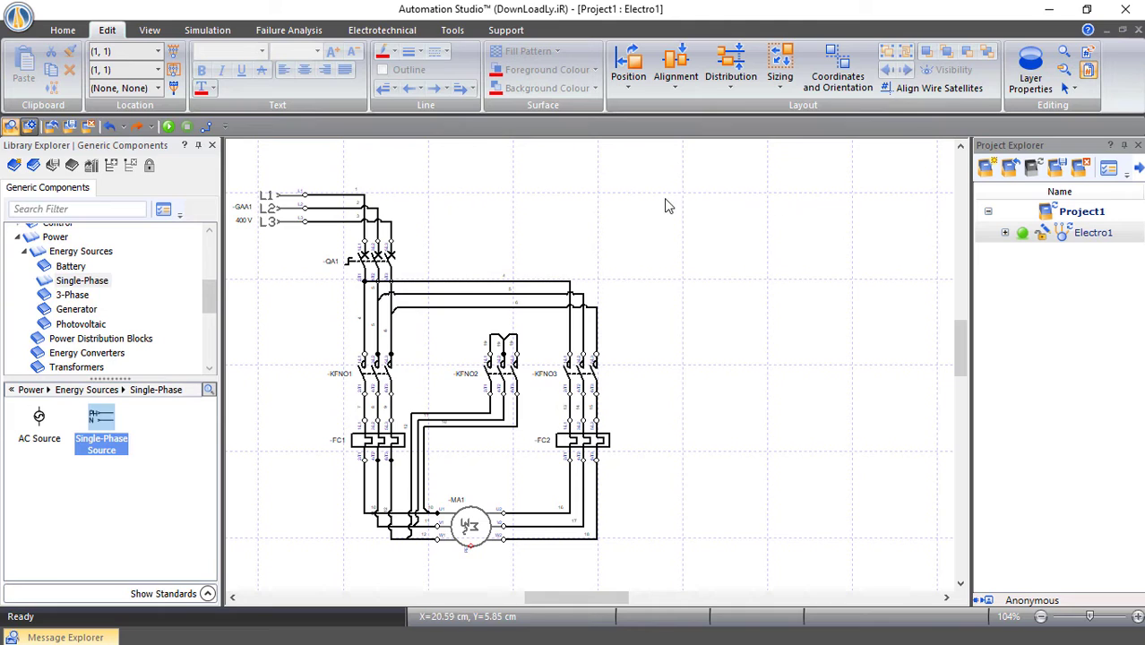
pyautogui.moveTo(104, 429); pyautogui.dragTo(652, 201)
pyautogui.click(743, 247)
# Place a mushroom emergency stop push-button with break contact from the control switches below and right of the single-phase source
pyautogui.click(18, 237)
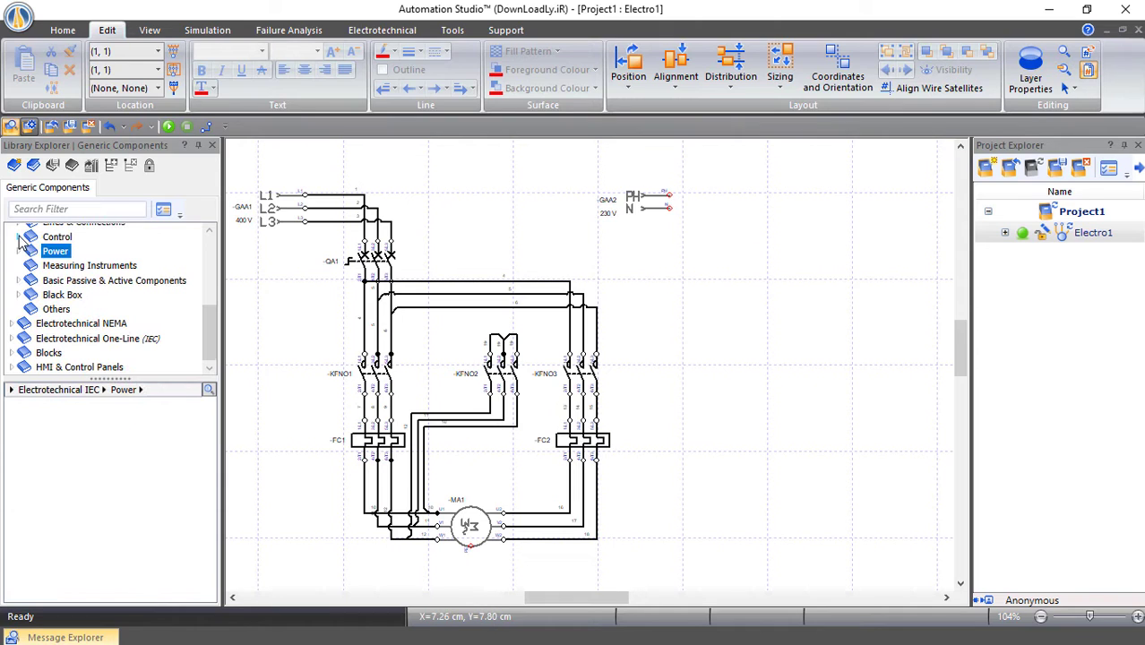
pyautogui.click(17, 236)
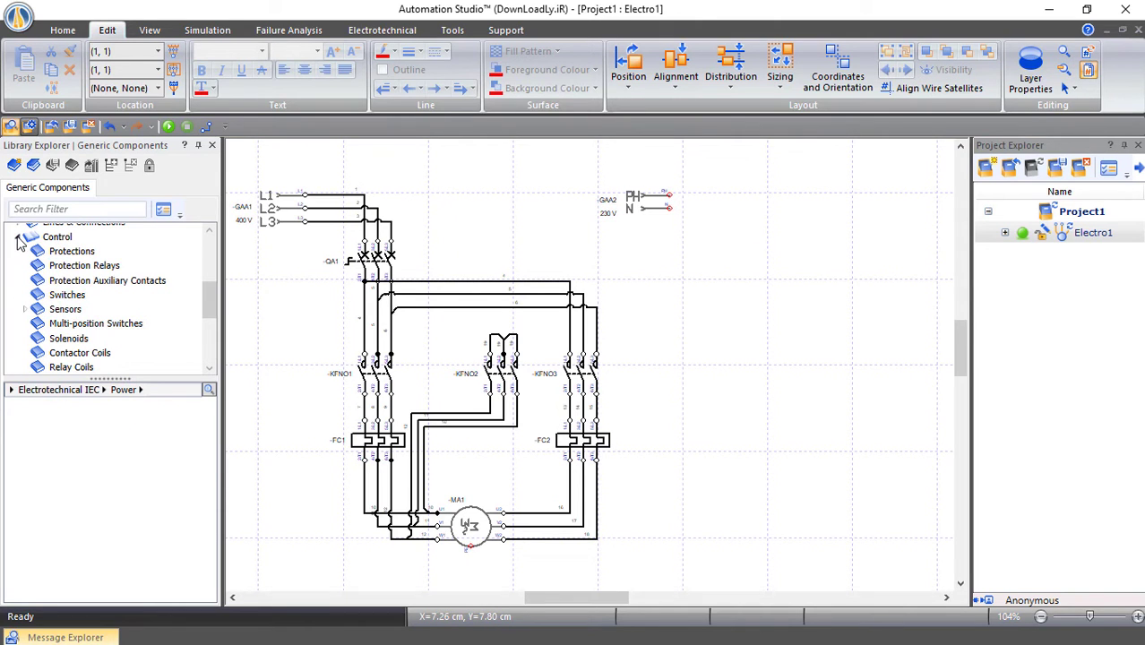
pyautogui.click(68, 296)
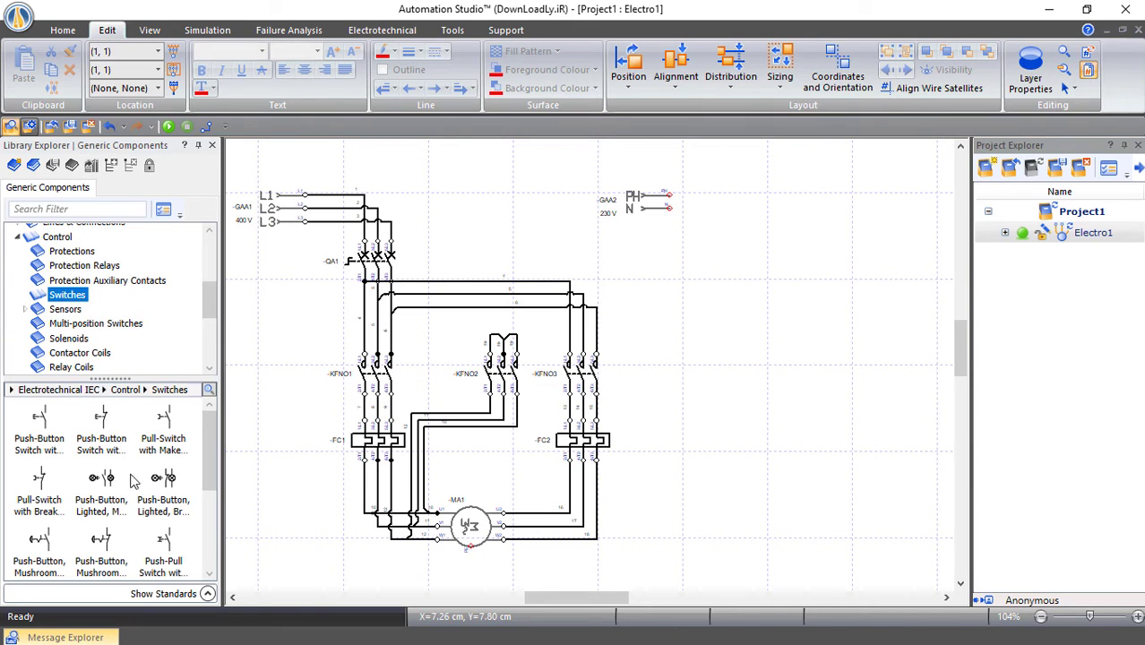
pyautogui.moveTo(105, 541)
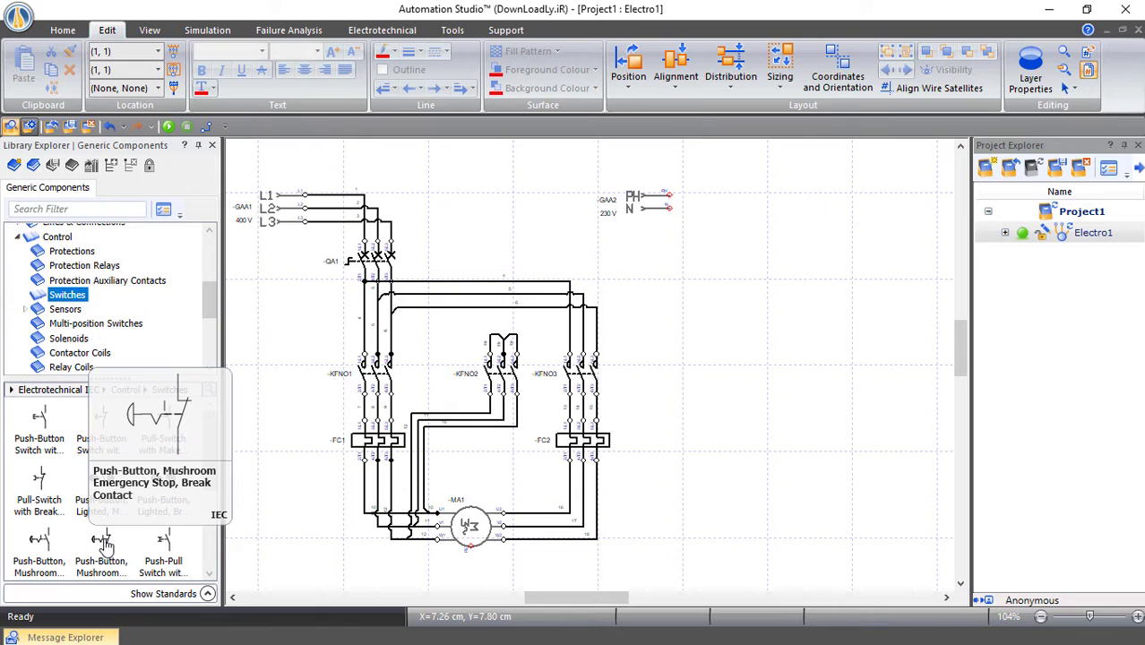
pyautogui.moveTo(105, 541); pyautogui.dragTo(728, 271)
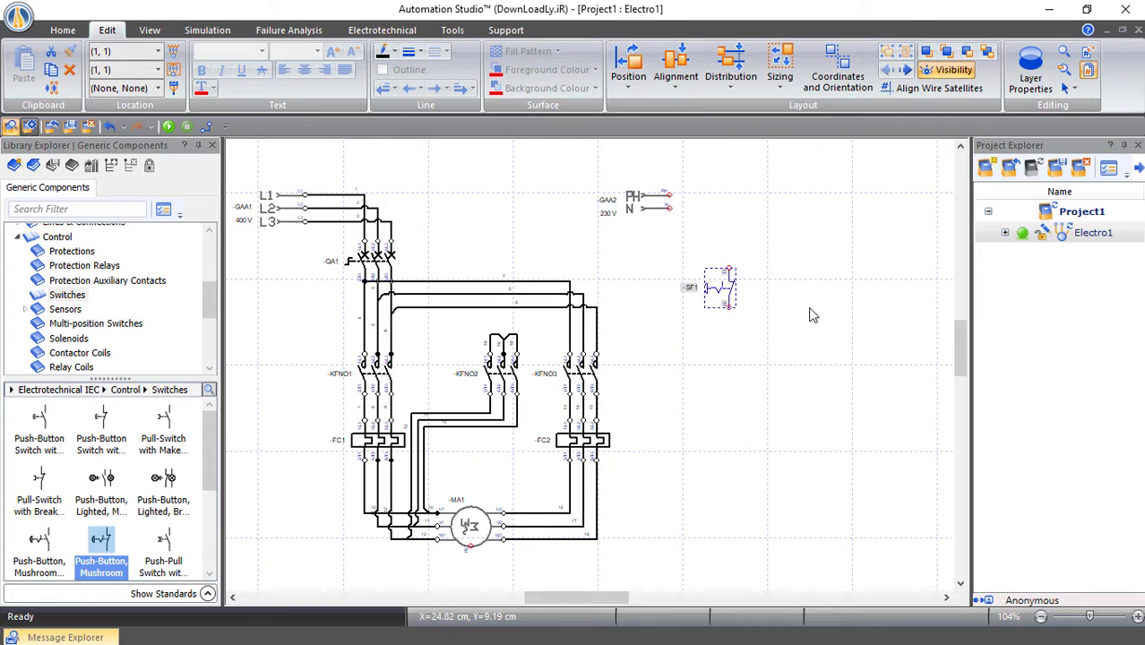
pyautogui.click(652, 307)
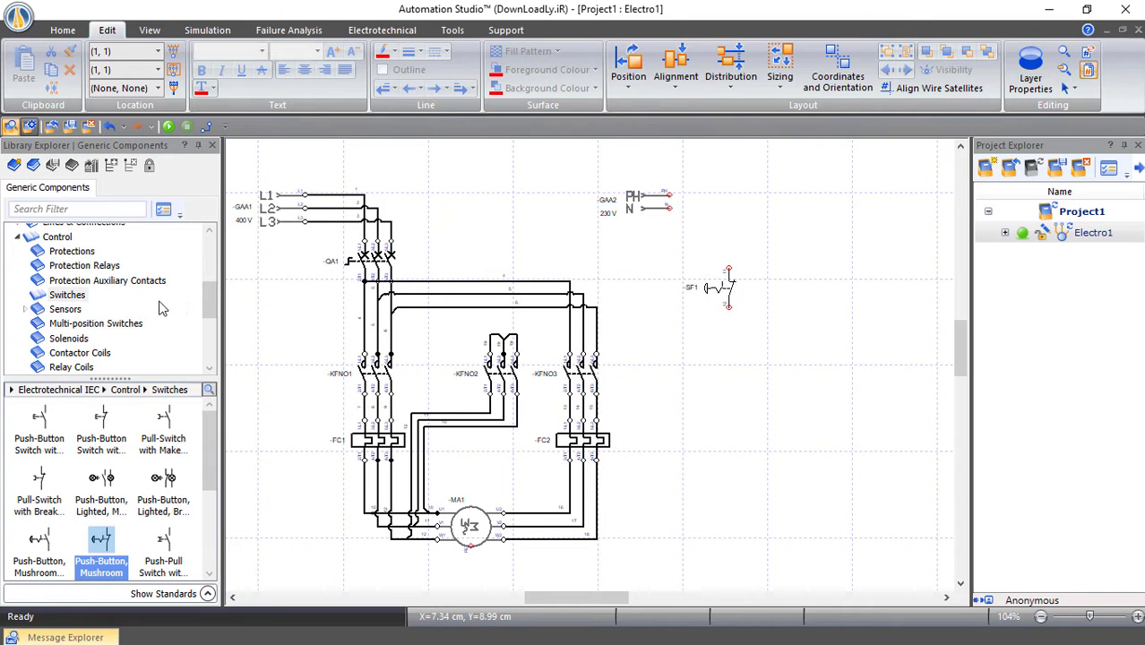
# Place a 1-pole circuit breaker from the control protections directly above the emergency stop button
pyautogui.click(75, 254)
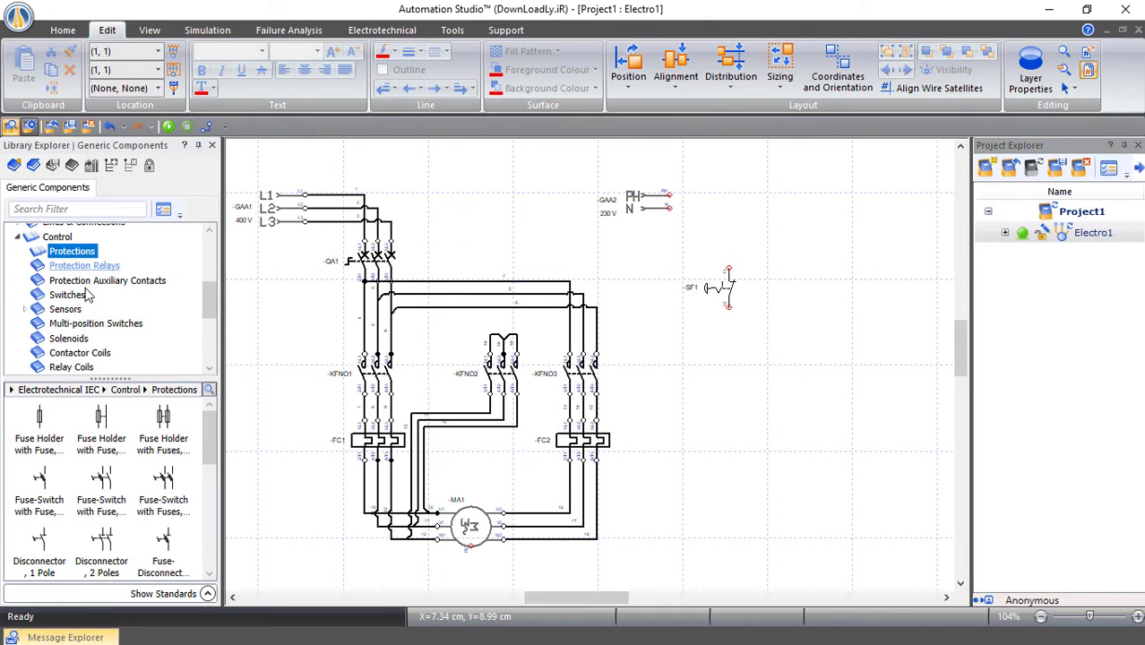
pyautogui.scroll(-2, 130, 477)
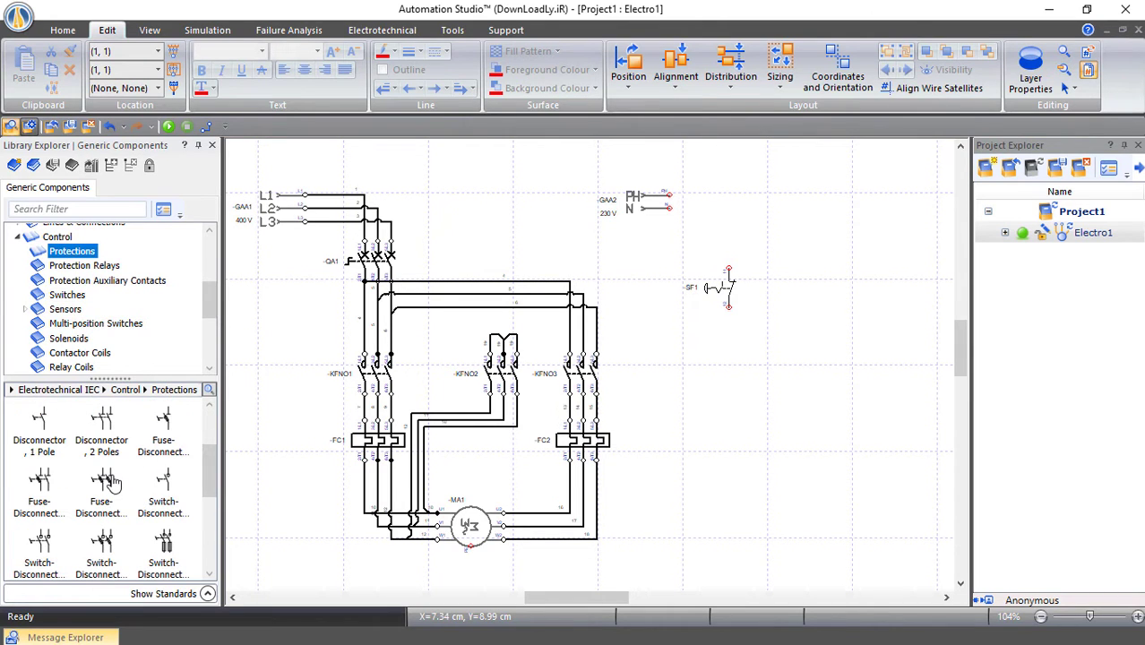
pyautogui.scroll(-1, 108, 502)
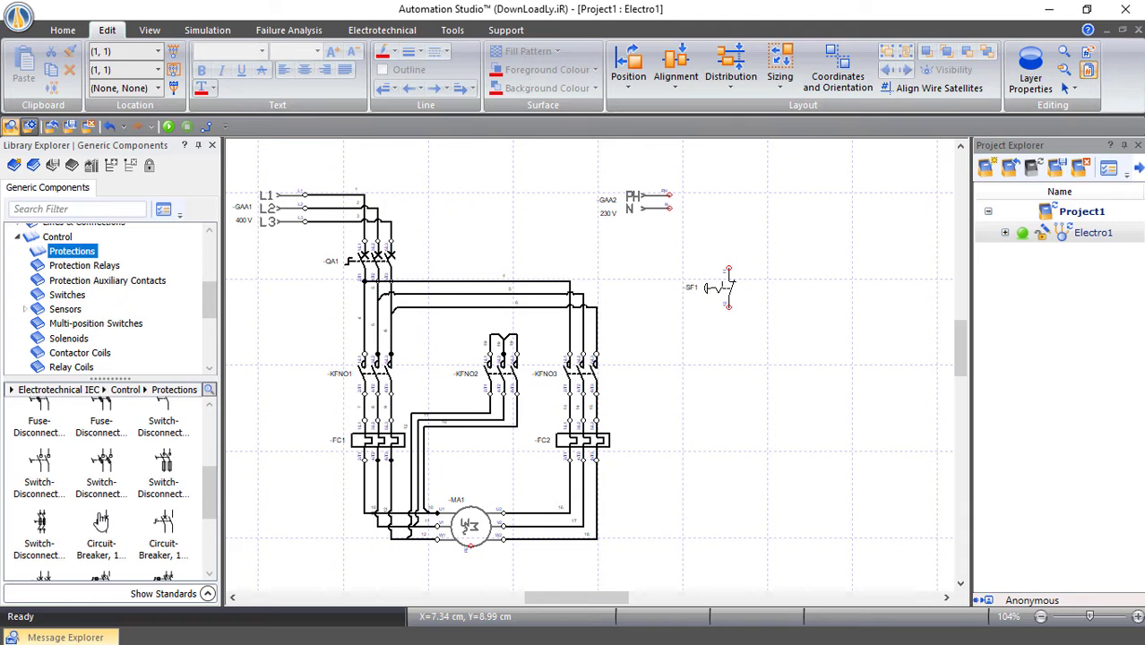
pyautogui.moveTo(101, 529); pyautogui.dragTo(727, 216)
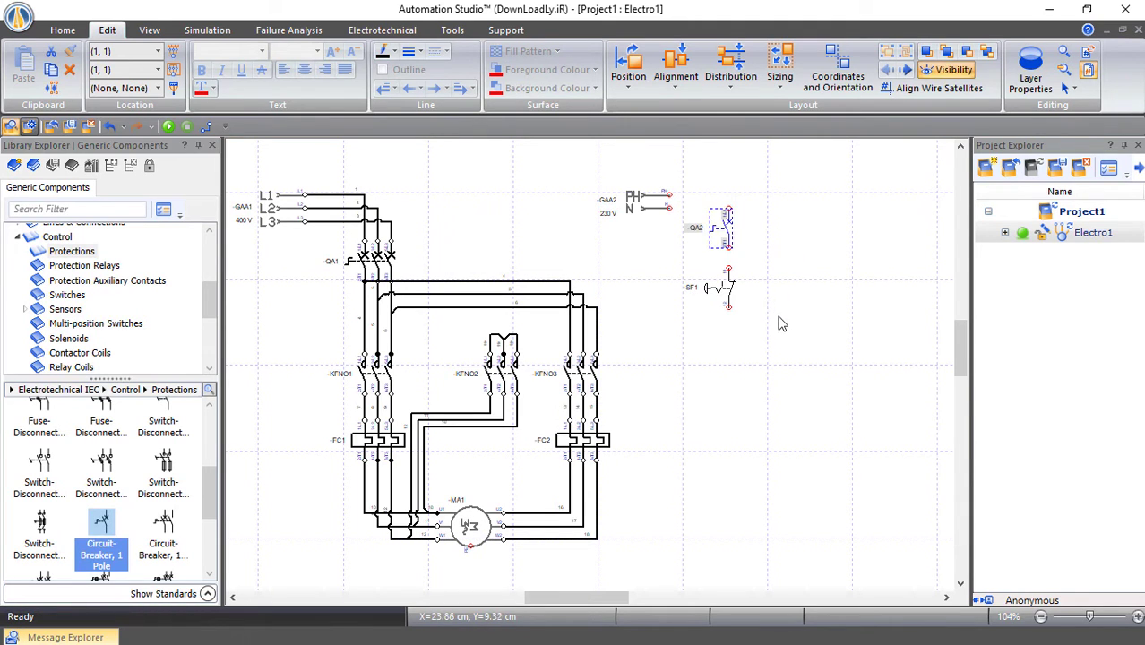
pyautogui.click(780, 328)
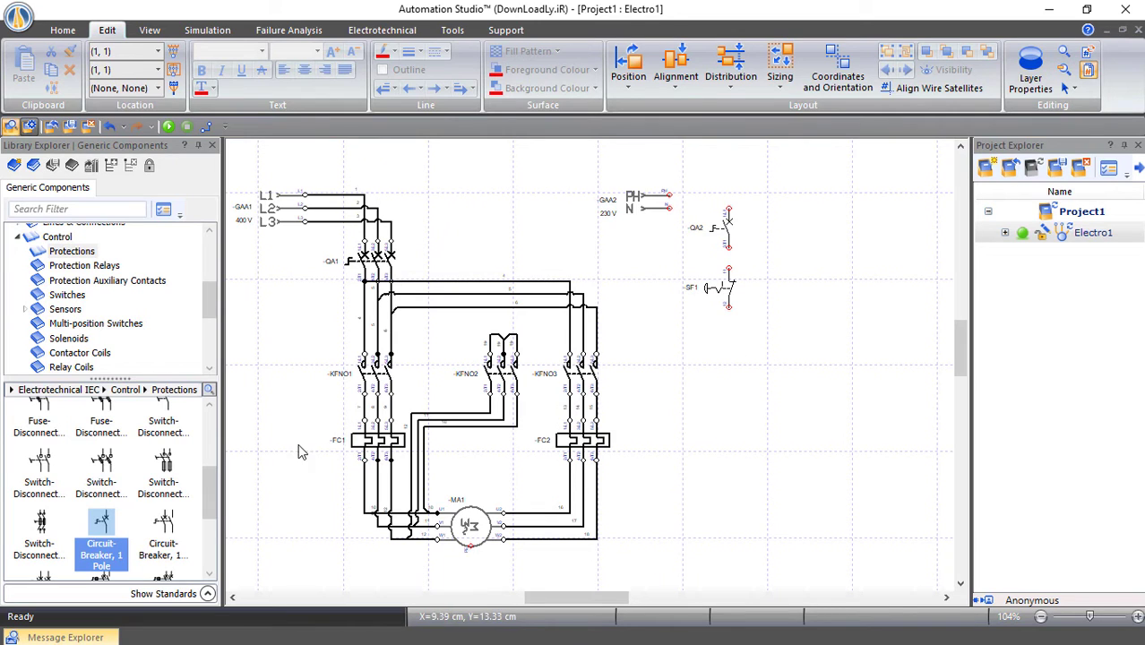
# Add a normally closed auxiliary contact to thermal relay FC1 and position it below the emergency stop button
pyautogui.doubleClick(379, 442)
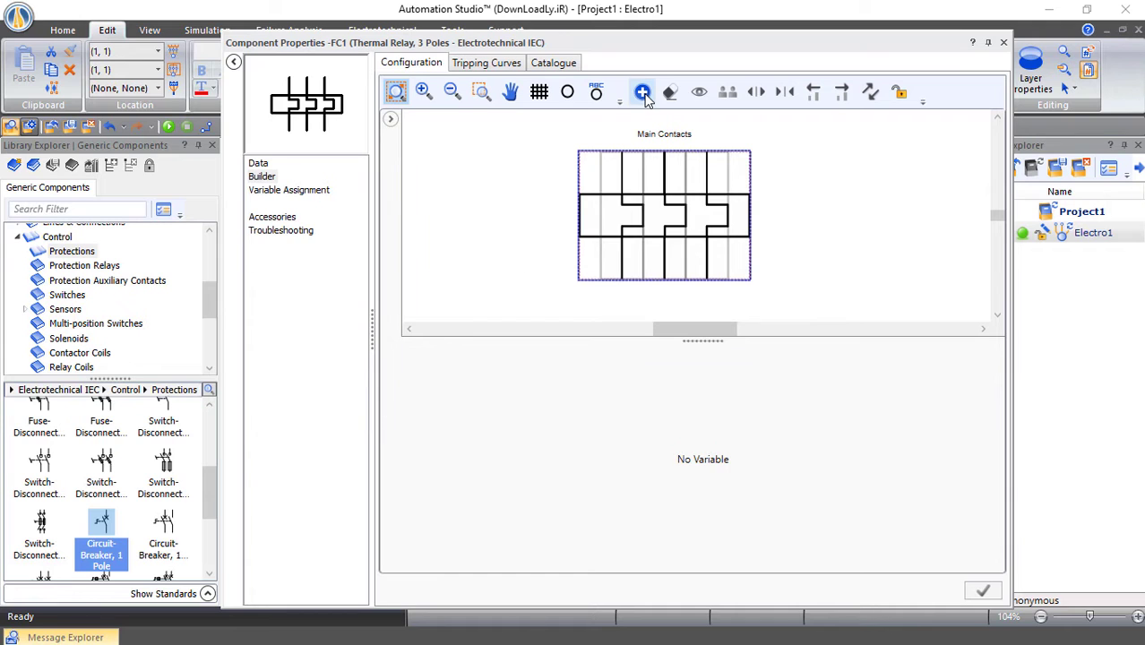
pyautogui.click(642, 91)
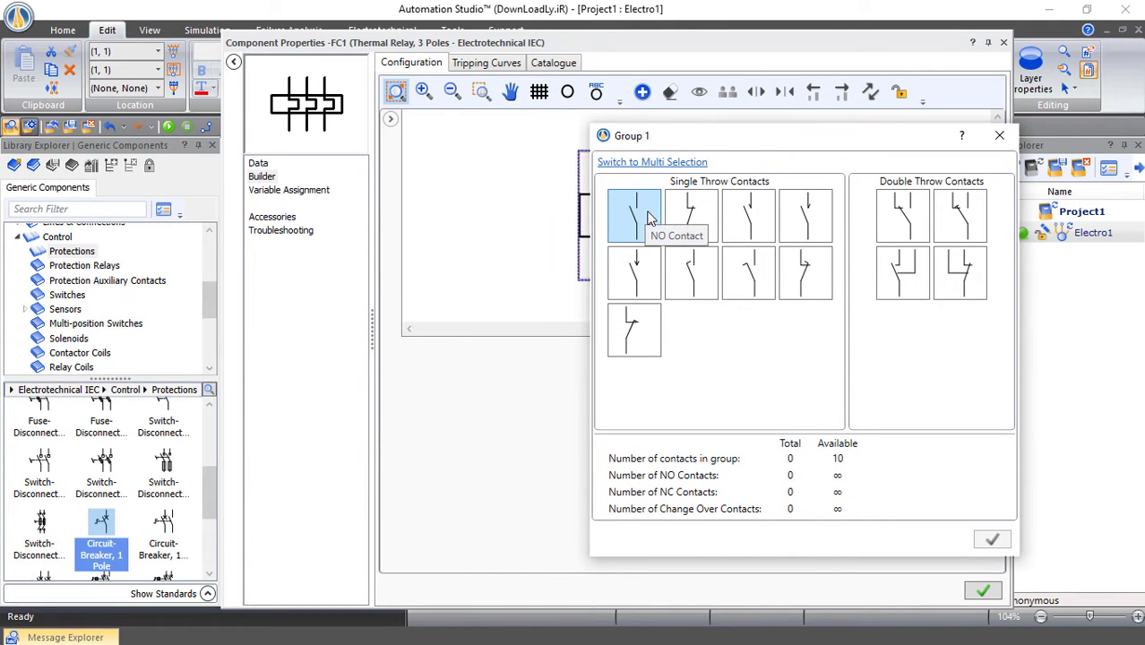
pyautogui.click(693, 218)
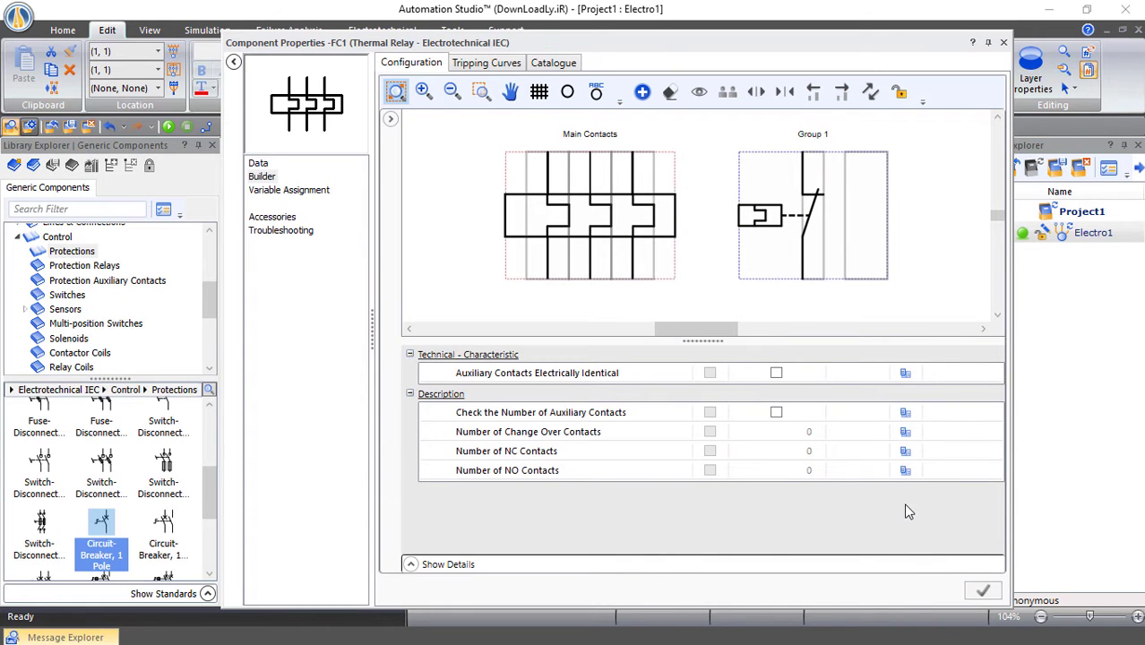
pyautogui.click(1004, 42)
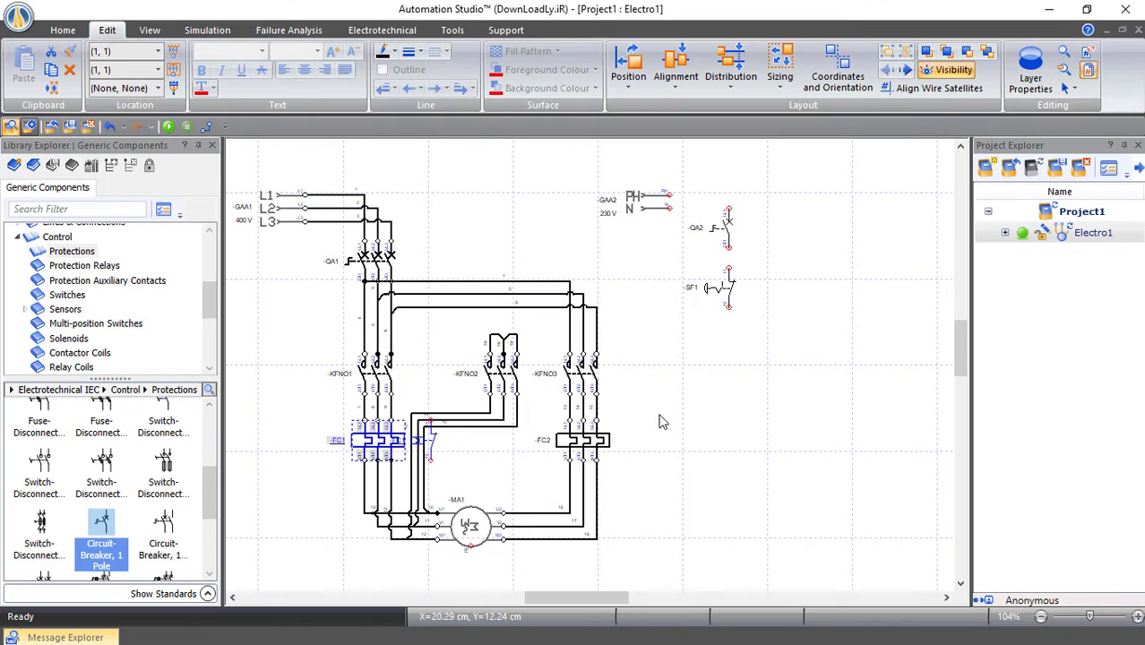
pyautogui.moveTo(433, 441); pyautogui.dragTo(731, 354)
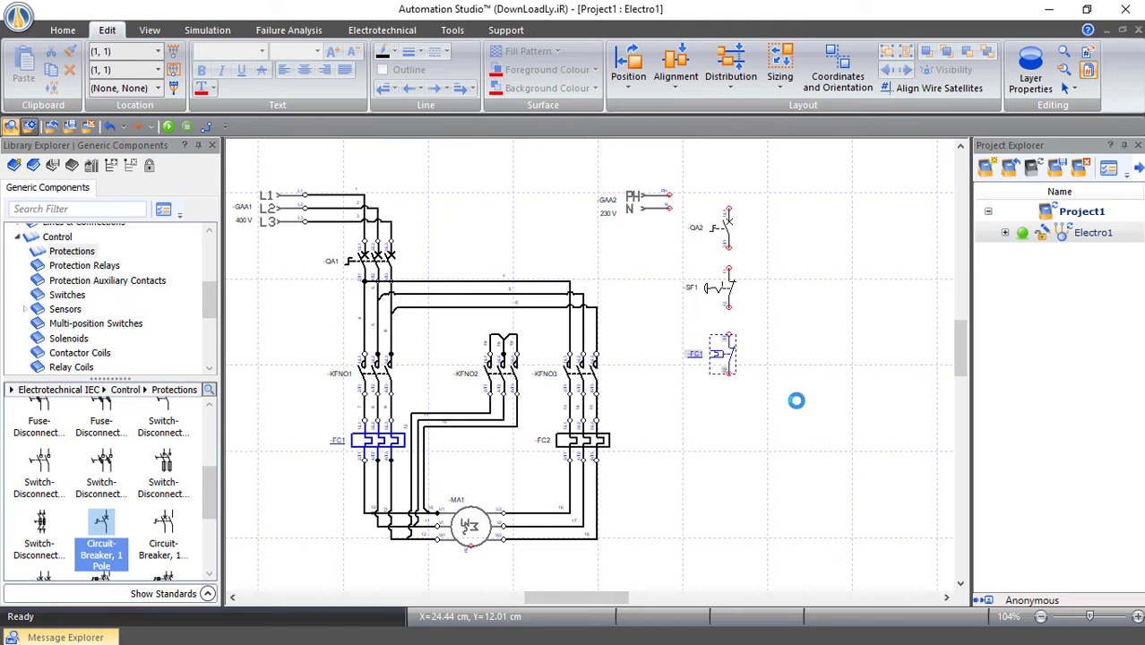
# Add a normally closed auxiliary contact to thermal relay FC2 and position it below the FC1 auxiliary contact
pyautogui.doubleClick(581, 439)
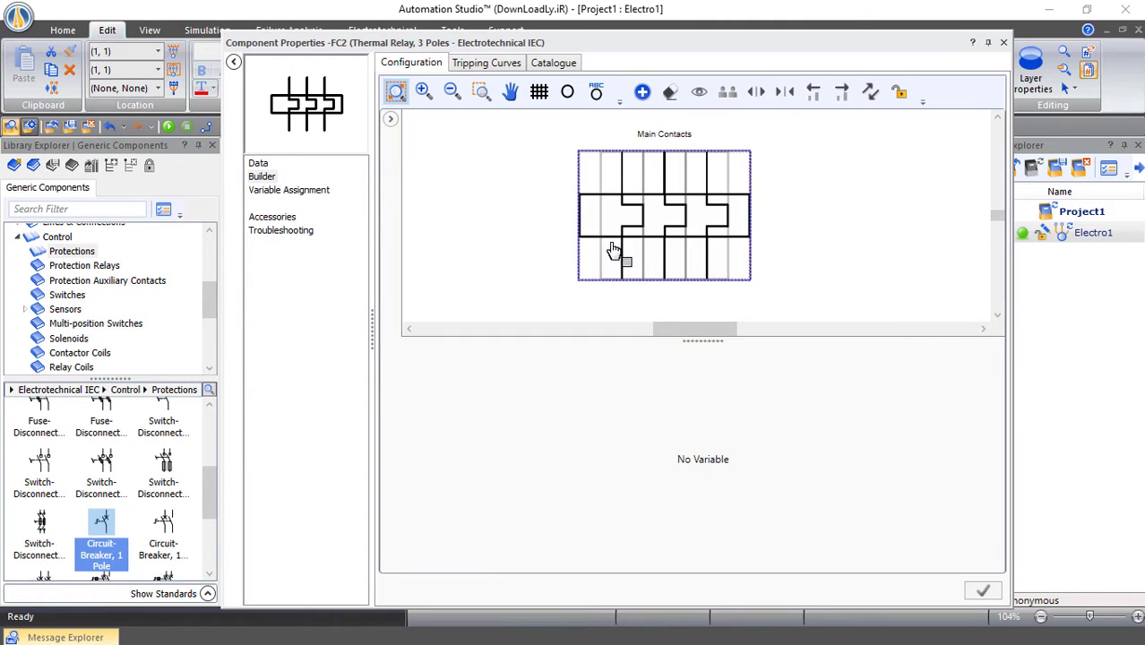
pyautogui.click(641, 92)
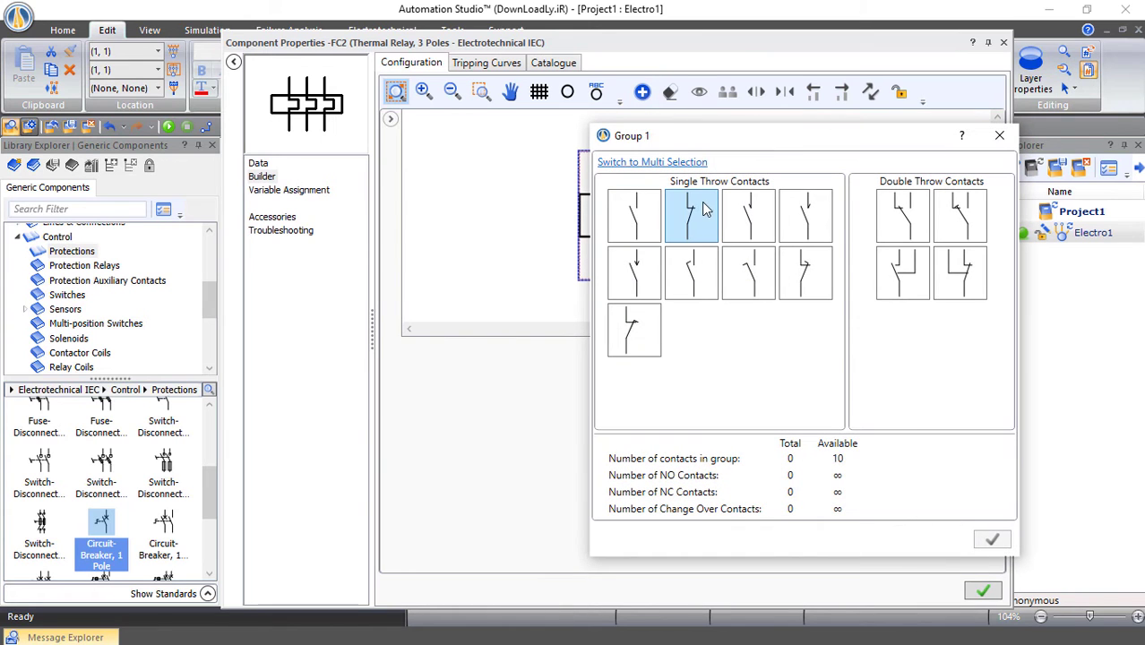
pyautogui.click(692, 213)
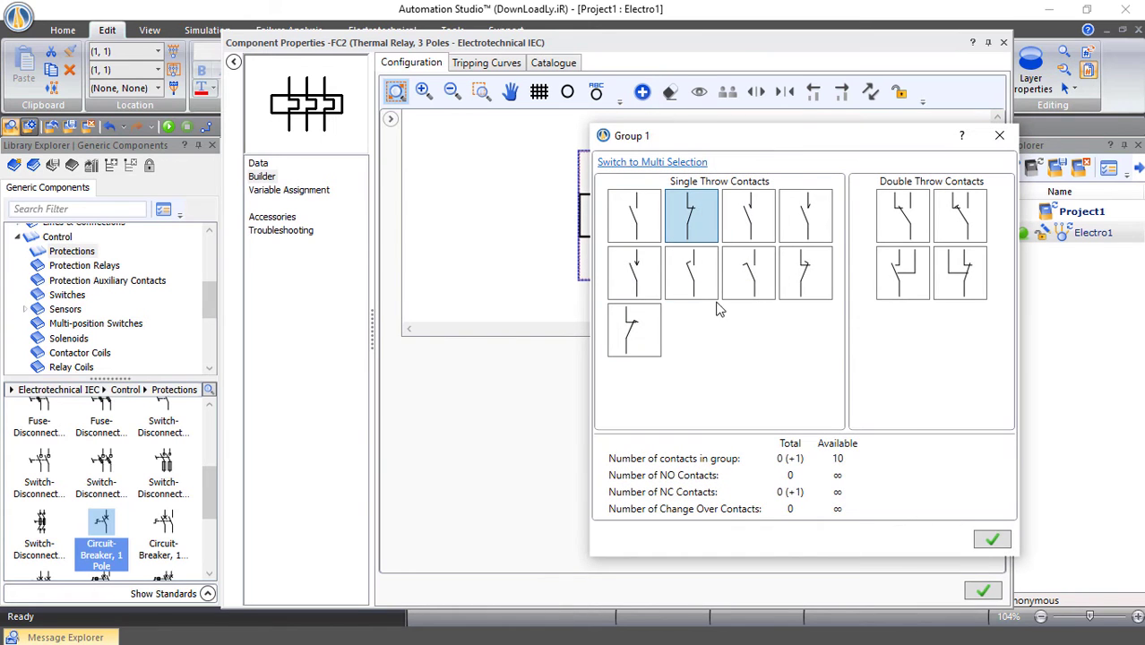
pyautogui.click(992, 539)
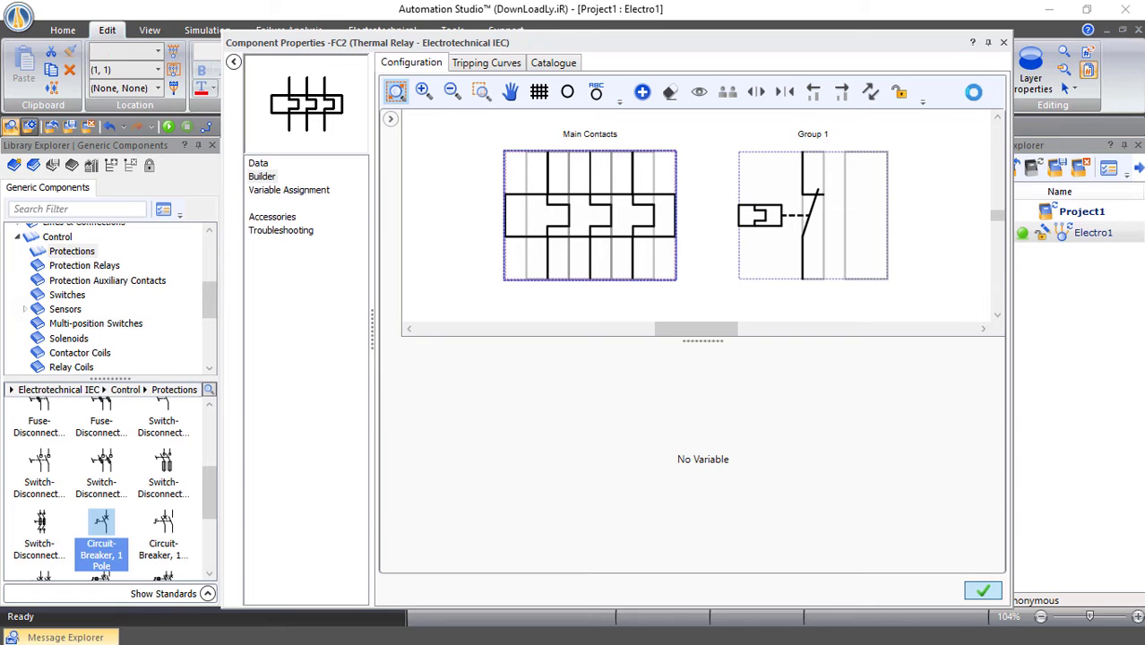
pyautogui.click(984, 591)
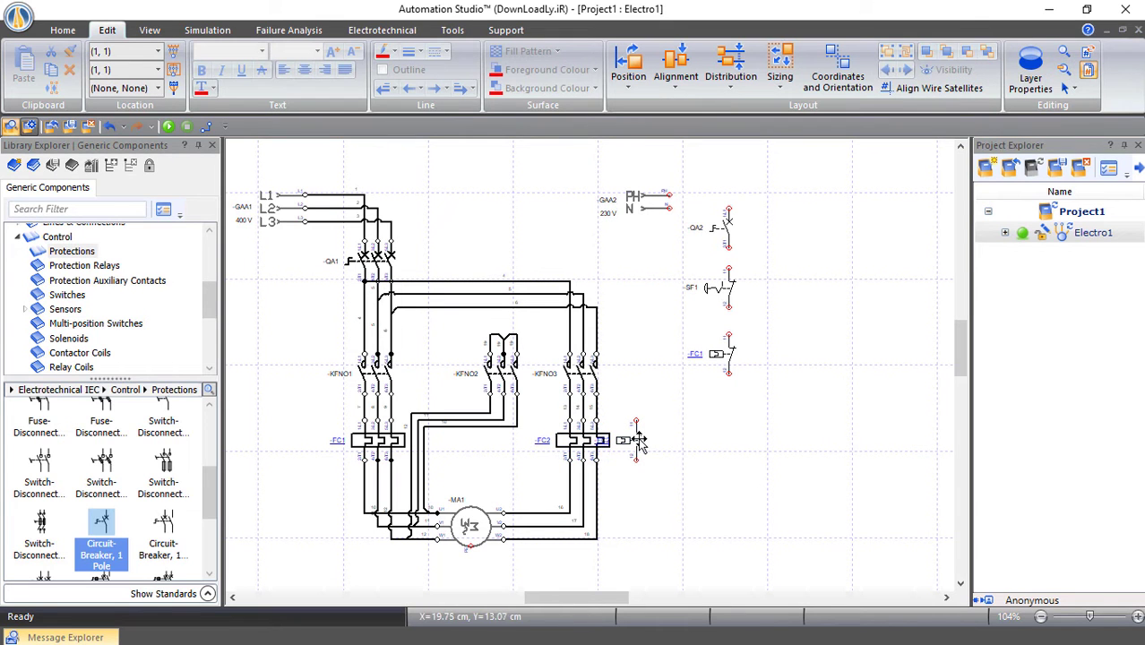
pyautogui.moveTo(634, 439); pyautogui.dragTo(726, 418)
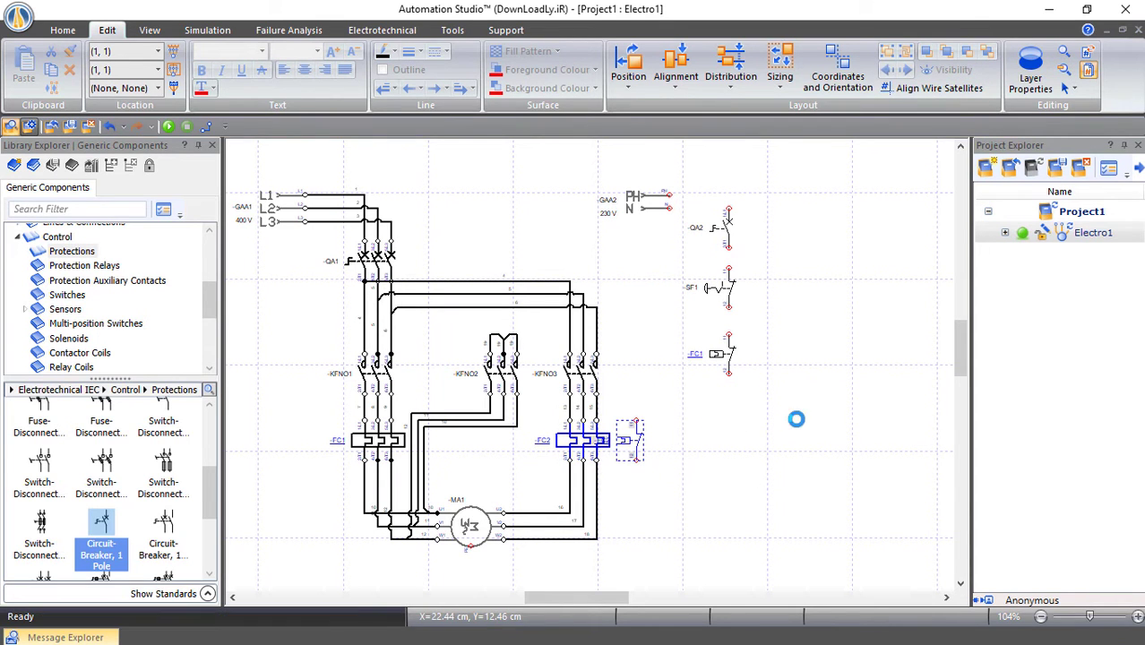
pyautogui.click(813, 431)
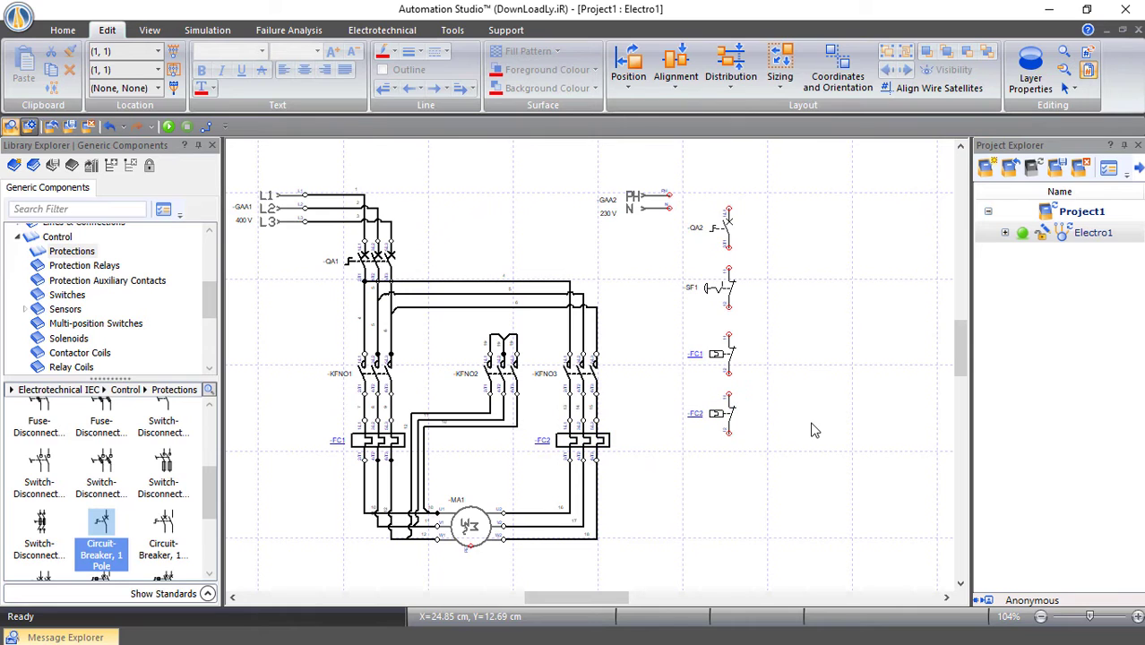
# Place a Rotary Switch, 3 Positions (SB Contacts) below the FC2 auxiliary contact in the control circuit
pyautogui.scroll(-1, 813, 428)
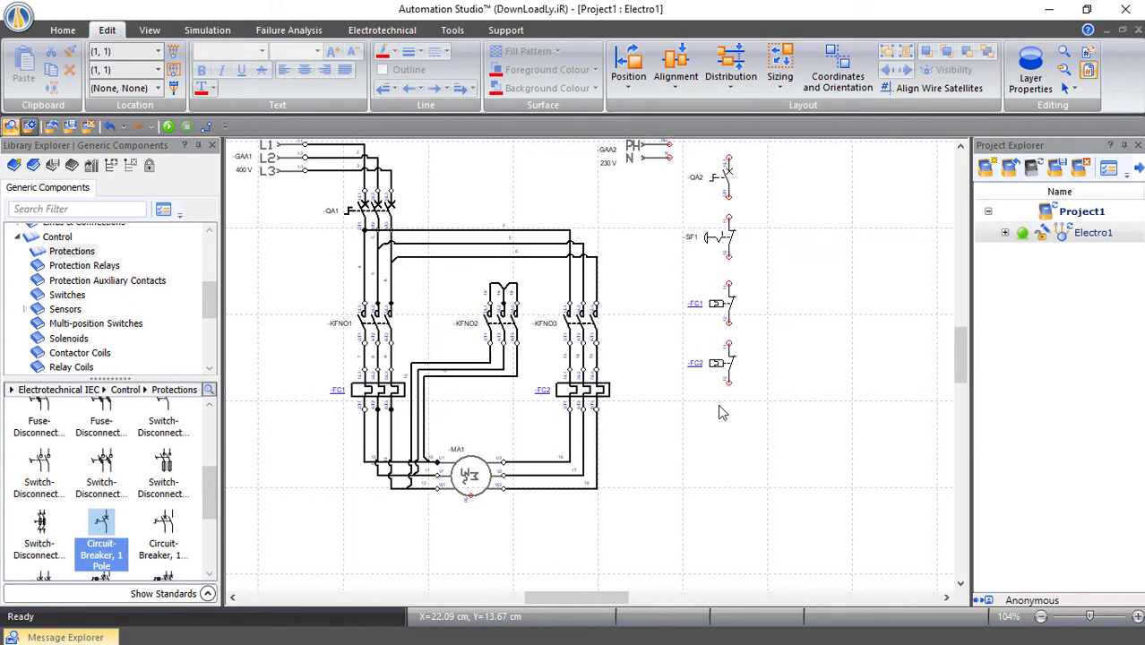
pyautogui.click(68, 295)
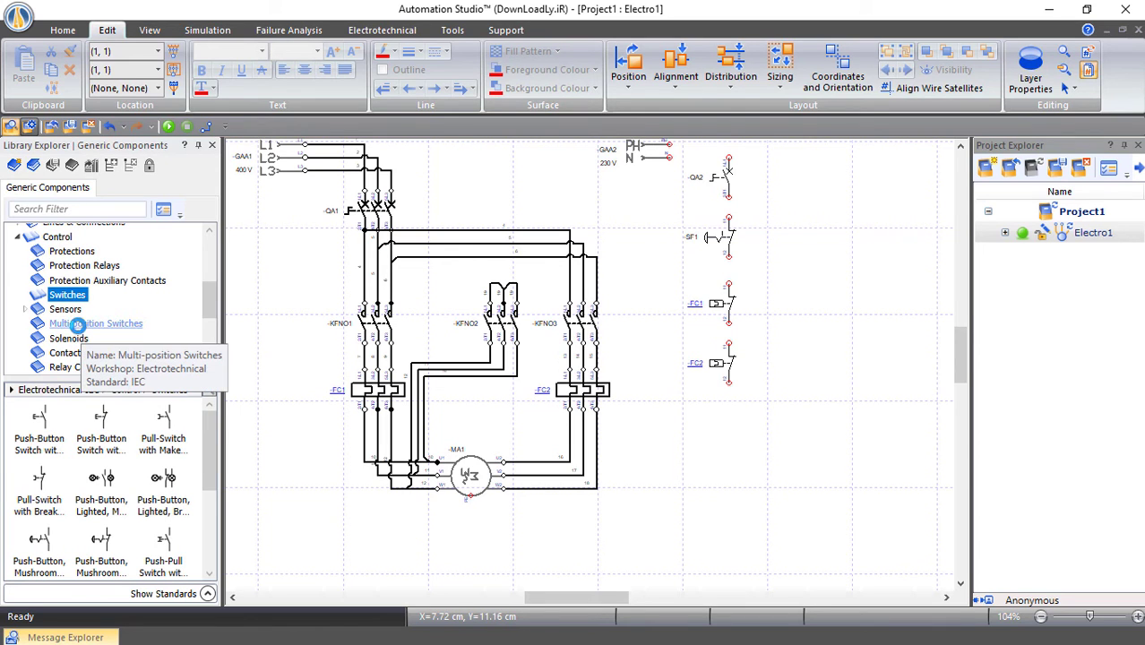
pyautogui.click(78, 324)
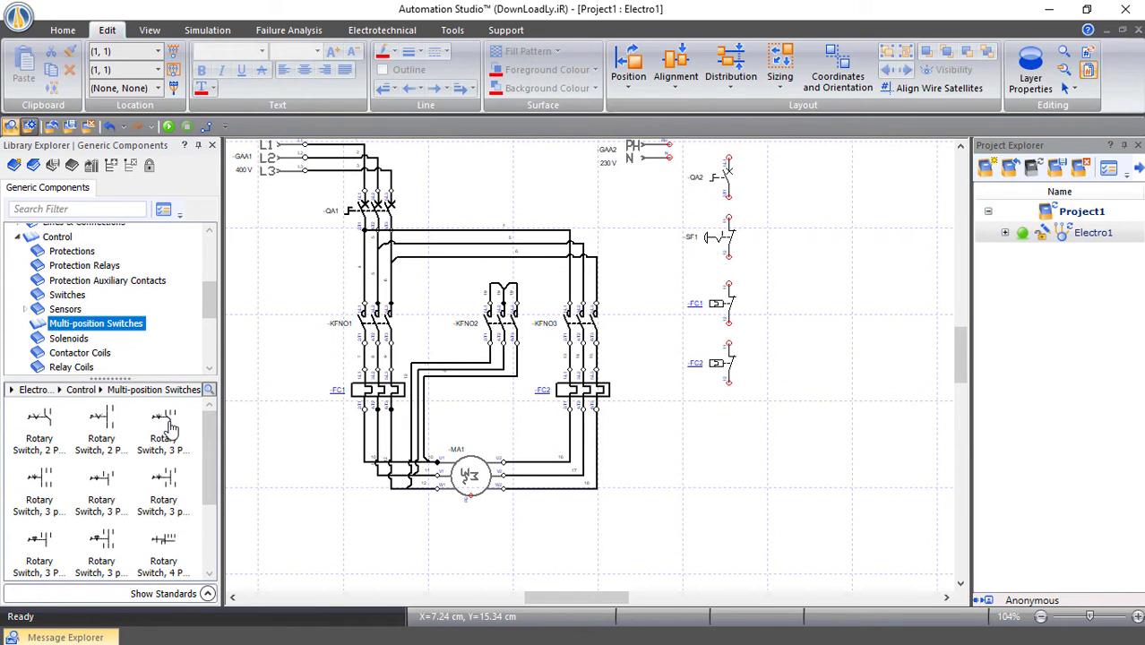
pyautogui.moveTo(170, 431)
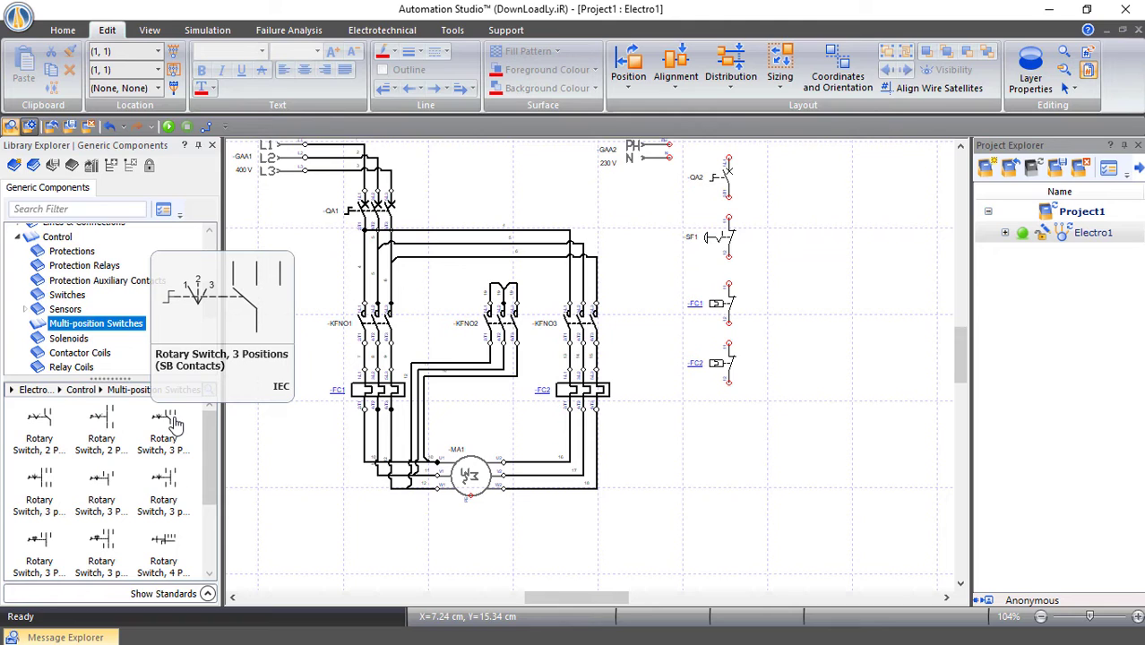
pyautogui.moveTo(164, 424); pyautogui.dragTo(713, 437)
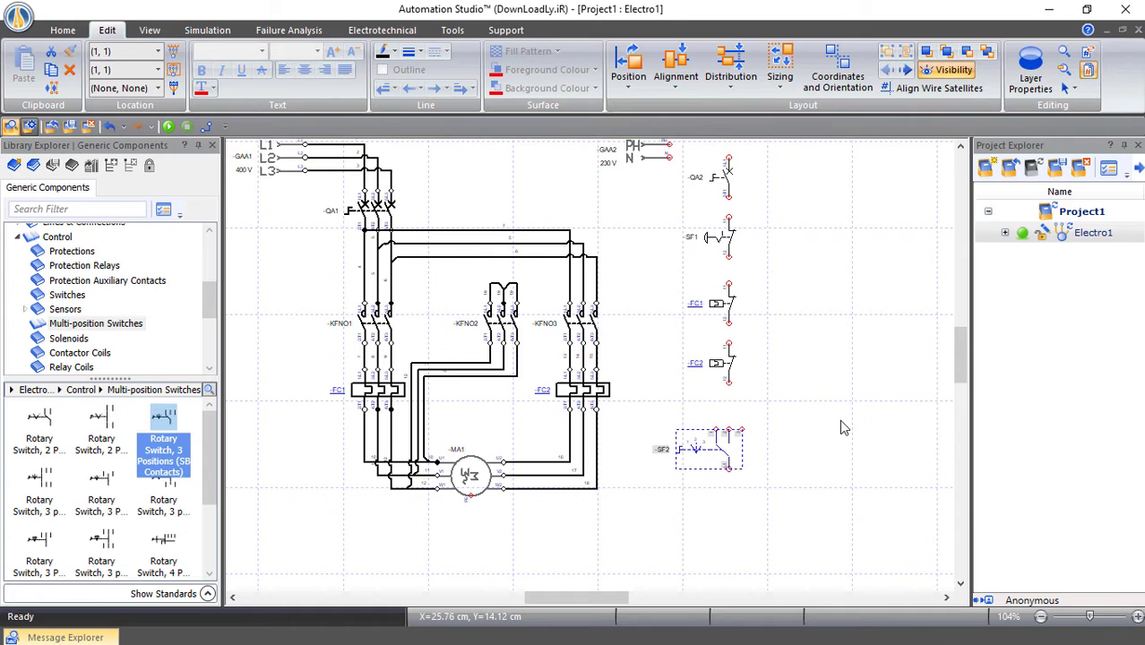
# Apply a Horizontal Flip to the three-position rotary switch so its single common terminal faces the FC2 contact above
pyautogui.rightClick(730, 446)
pyautogui.moveTo(879, 254)
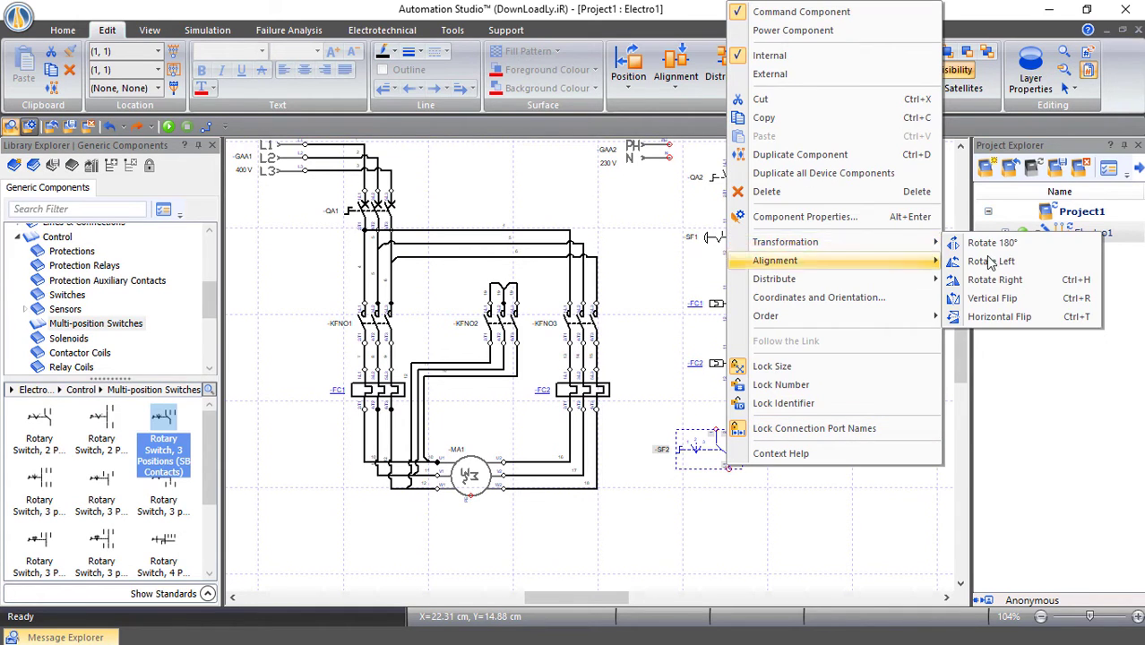
pyautogui.click(1018, 323)
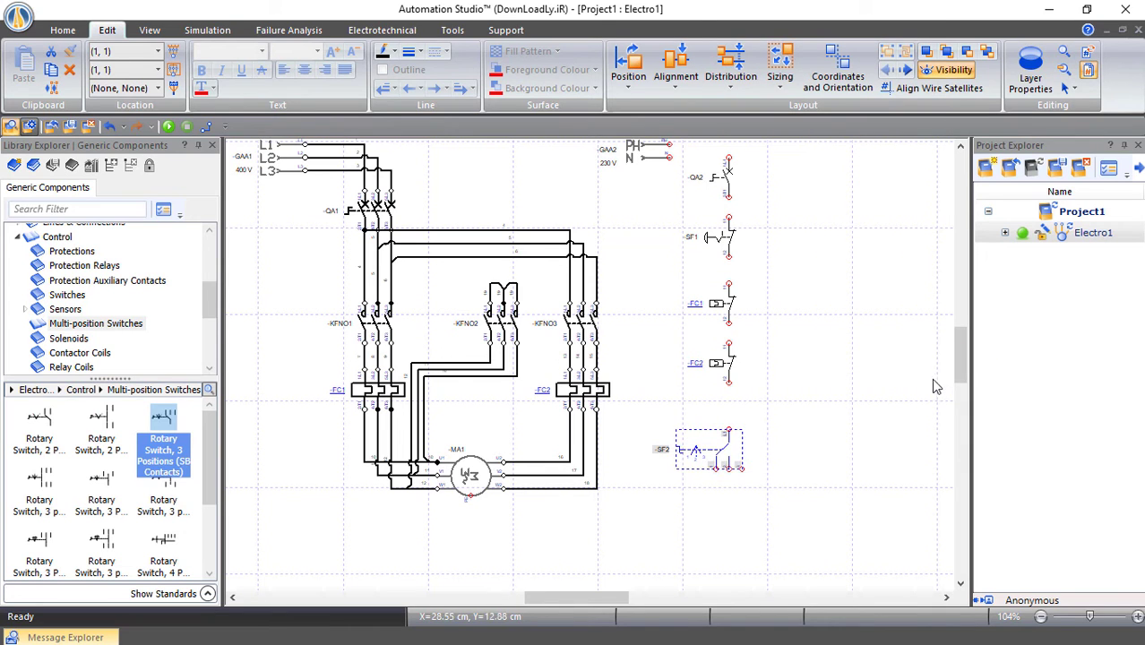
pyautogui.click(833, 438)
# Wire the PH supply with the L3 phase wire in series through QA2, SF1, FC1 and FC2 to the common terminal of rotary switch SF2
pyautogui.moveTo(843, 435); pyautogui.dragTo(702, 437)
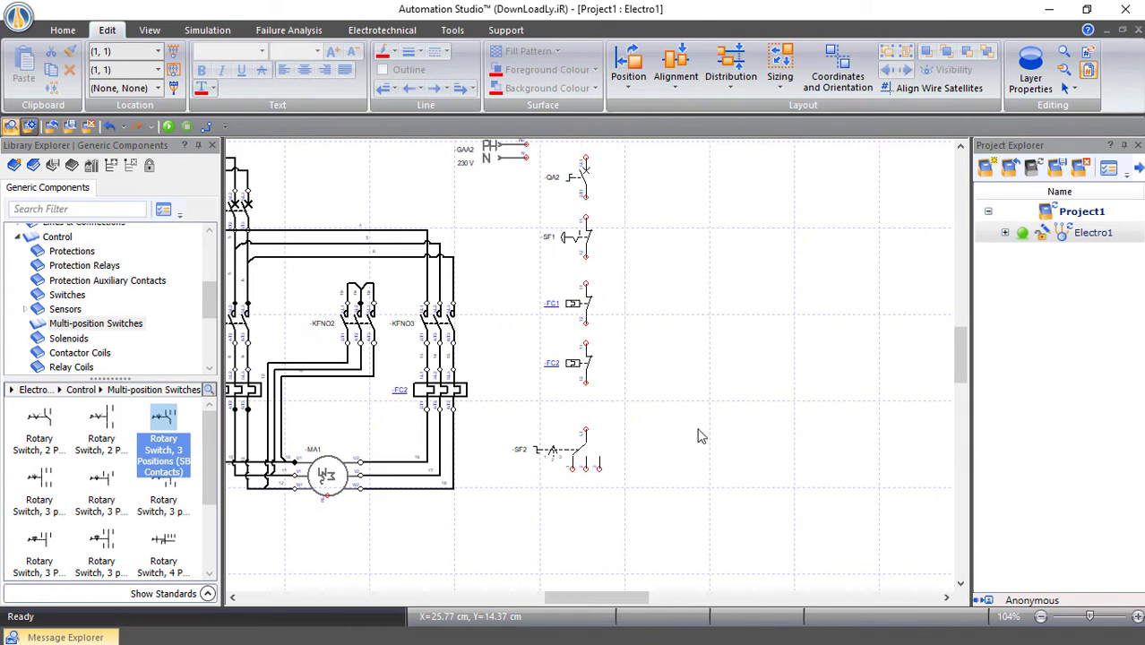
pyautogui.scroll(1, 732, 359)
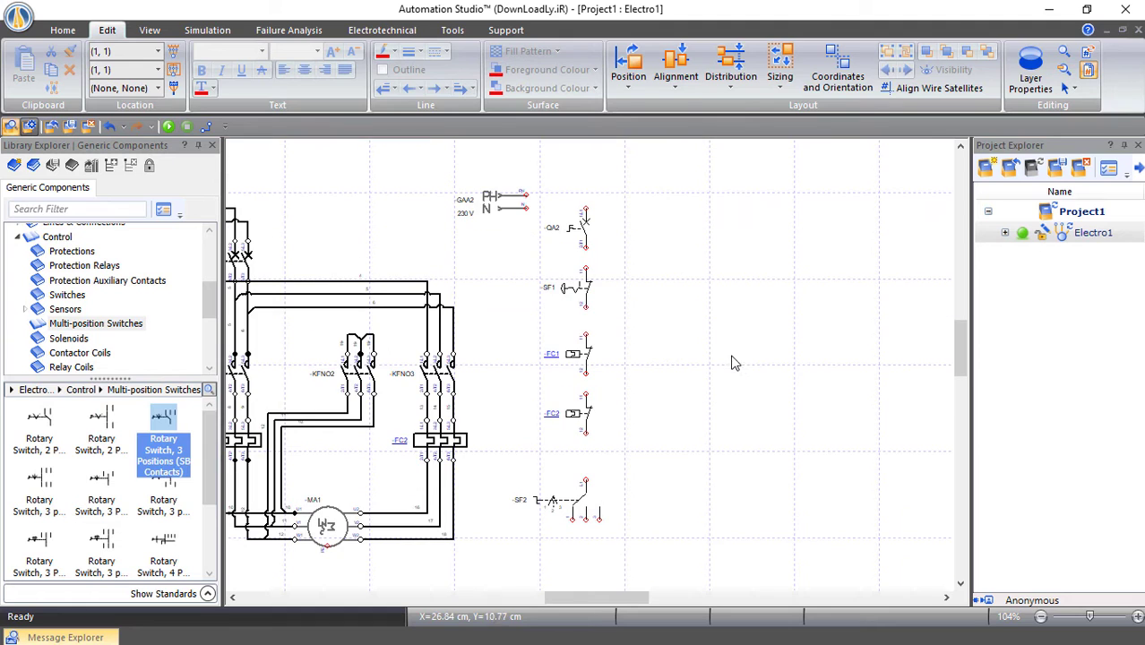
pyautogui.click(64, 29)
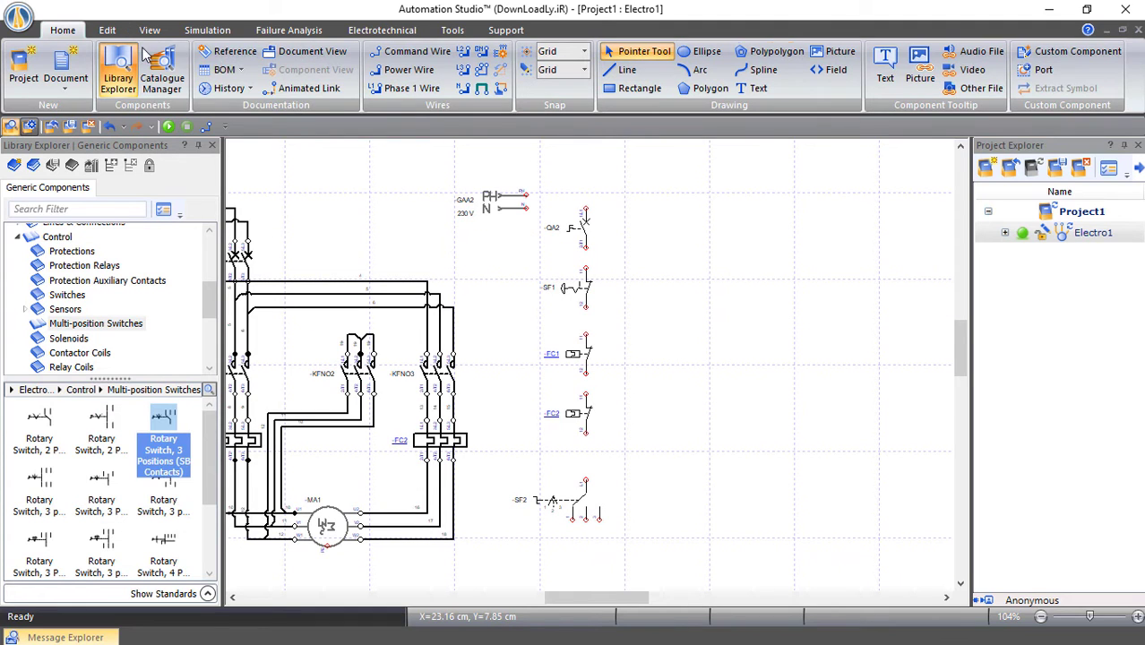
pyautogui.click(464, 70)
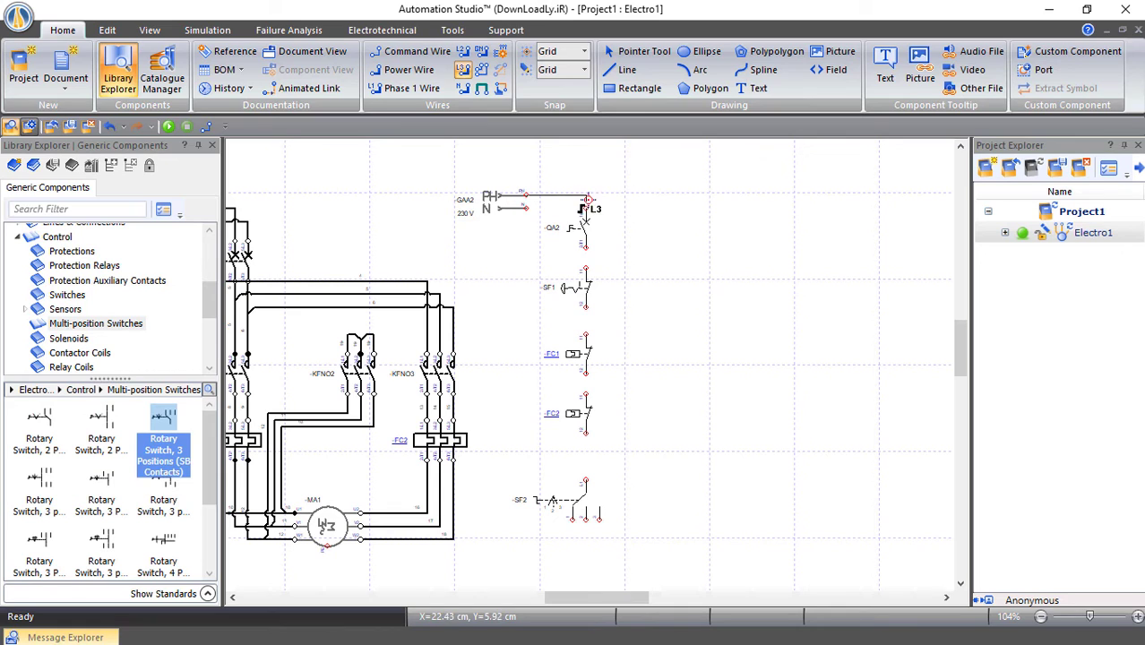
pyautogui.click(584, 211)
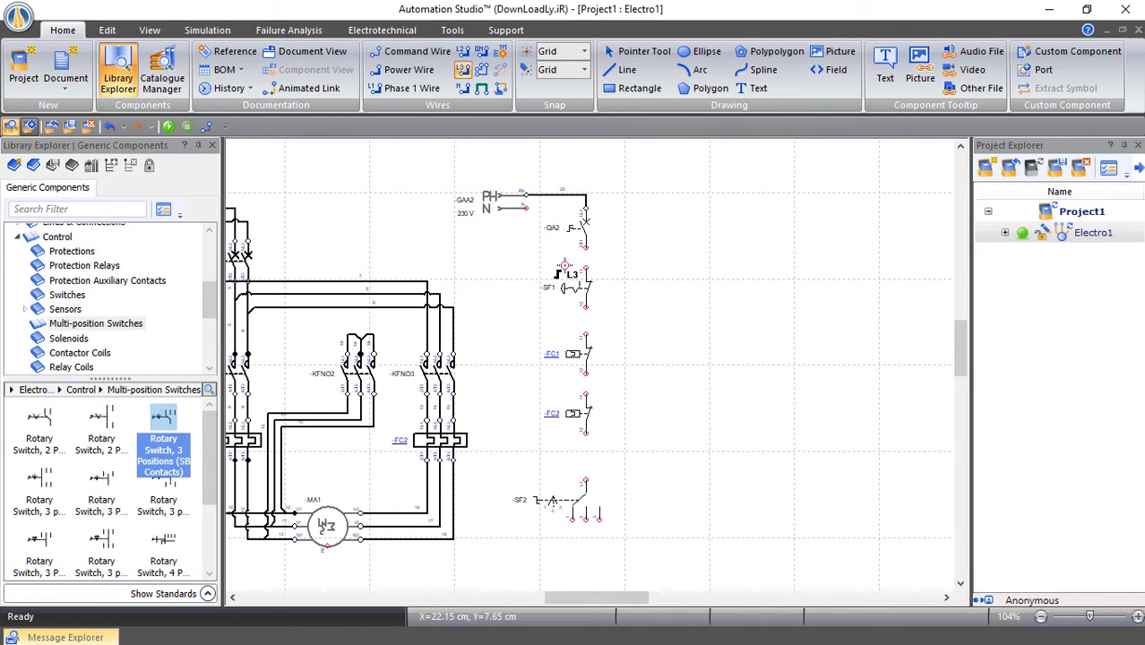
pyautogui.click(586, 267)
pyautogui.click(585, 336)
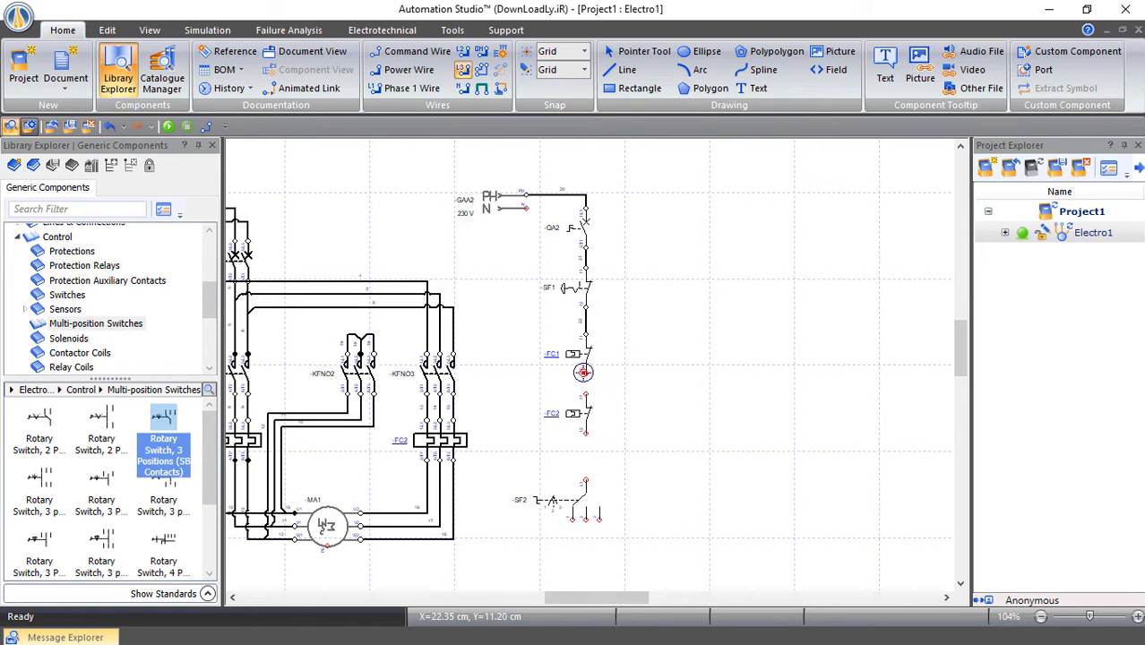
pyautogui.click(586, 374)
pyautogui.click(587, 395)
pyautogui.click(587, 434)
pyautogui.click(585, 480)
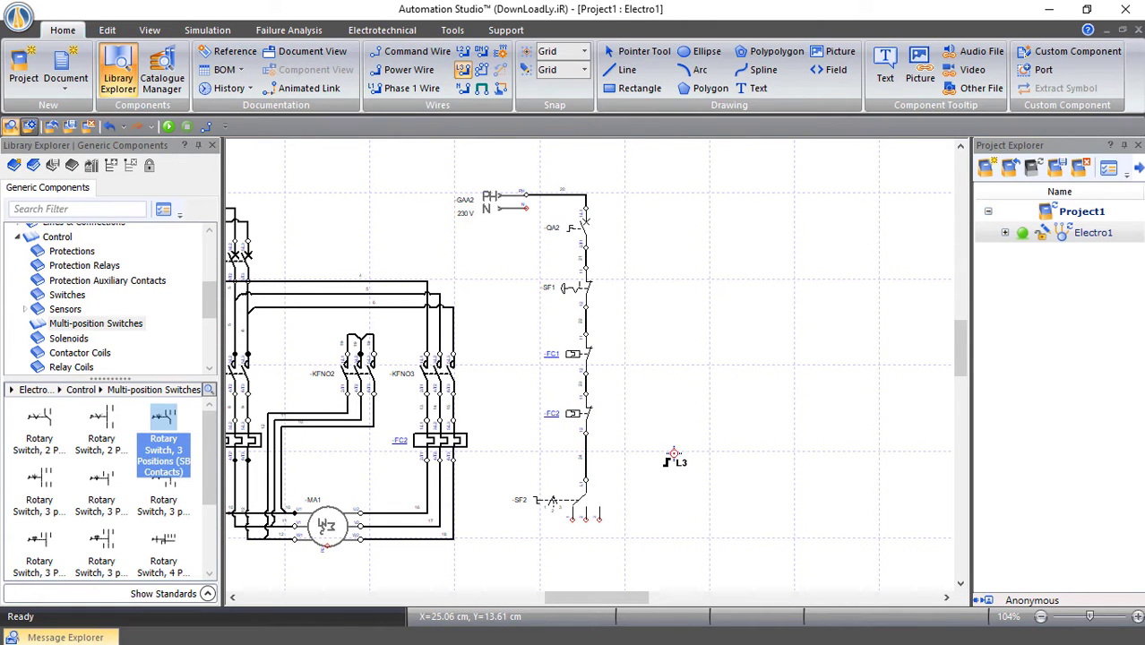
# Place an AC/DC Contactor Coil below the first output of rotary switch SF2 and leave the wire tool
pyautogui.scroll(-1, 674, 458)
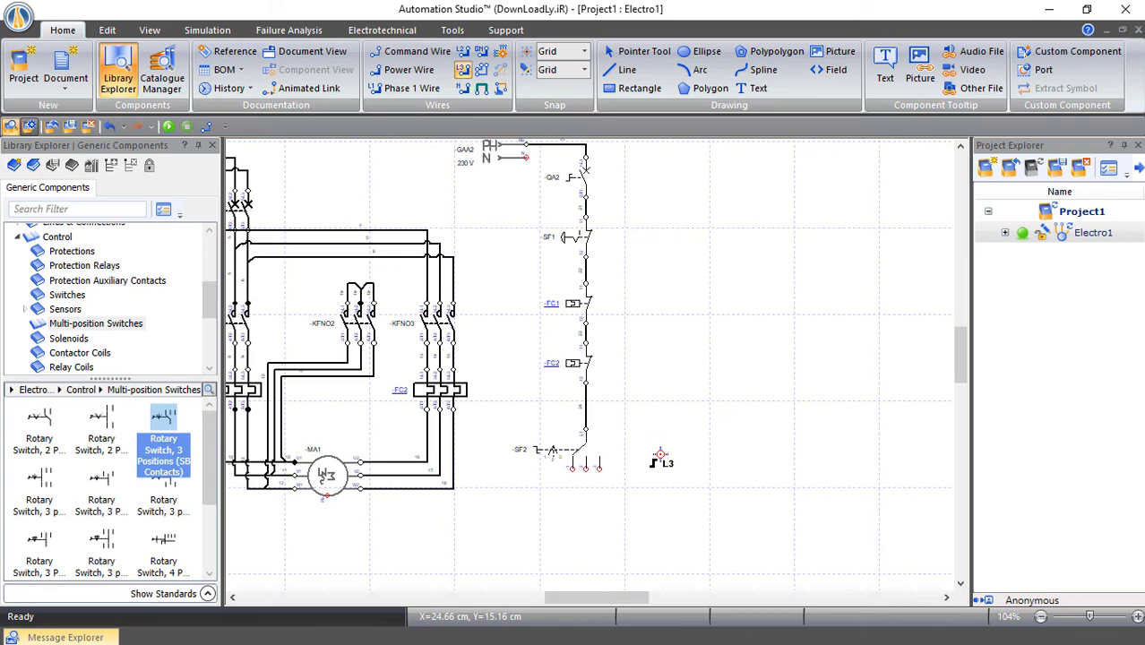
pyautogui.scroll(-1, 661, 456)
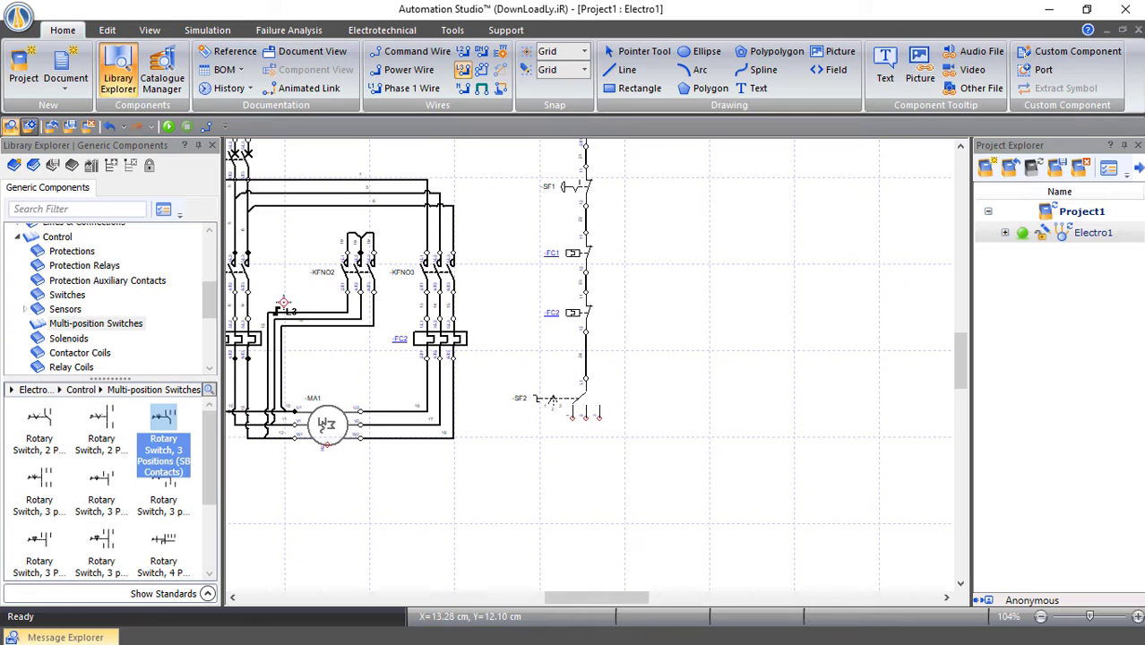
pyautogui.click(80, 353)
pyautogui.moveTo(39, 429); pyautogui.dragTo(573, 525)
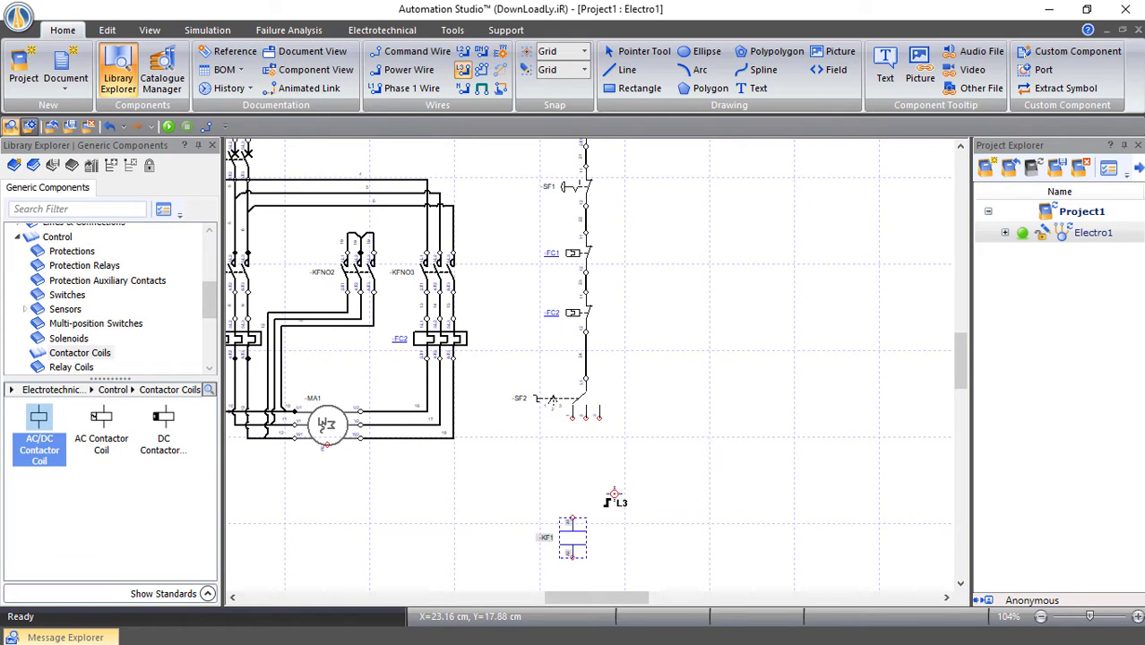
pyautogui.click(573, 543)
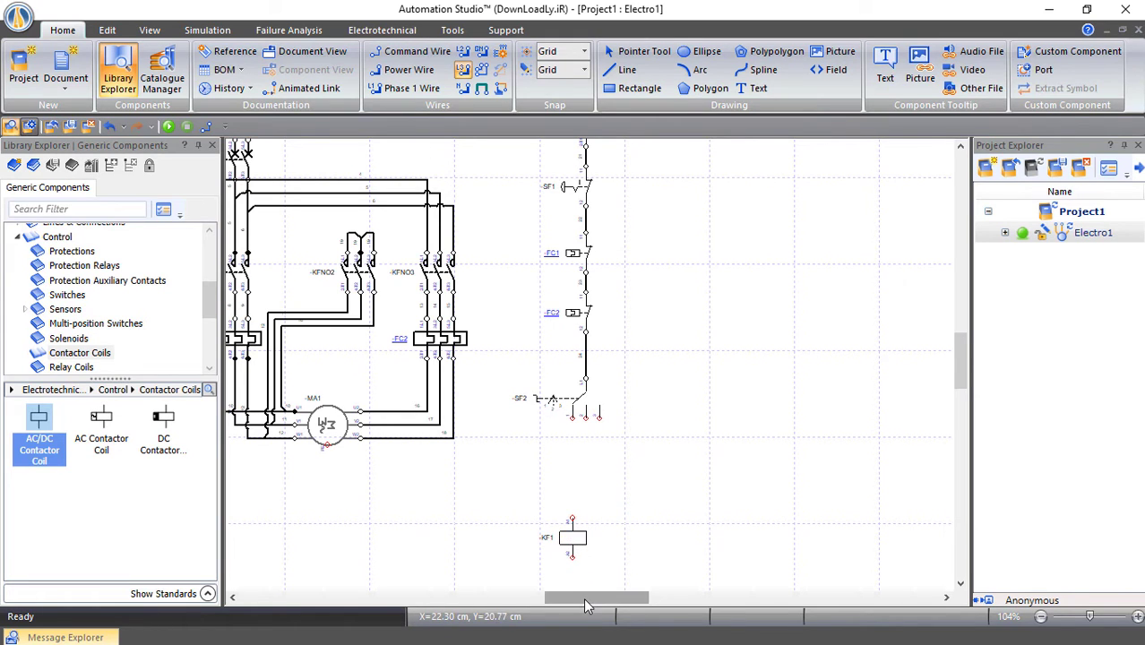
pyautogui.press('Escape')
# Transfer the three-pole contact group KFNO1 in the power circuit to contactor coil KF1
pyautogui.moveTo(584, 597); pyautogui.dragTo(554, 596)
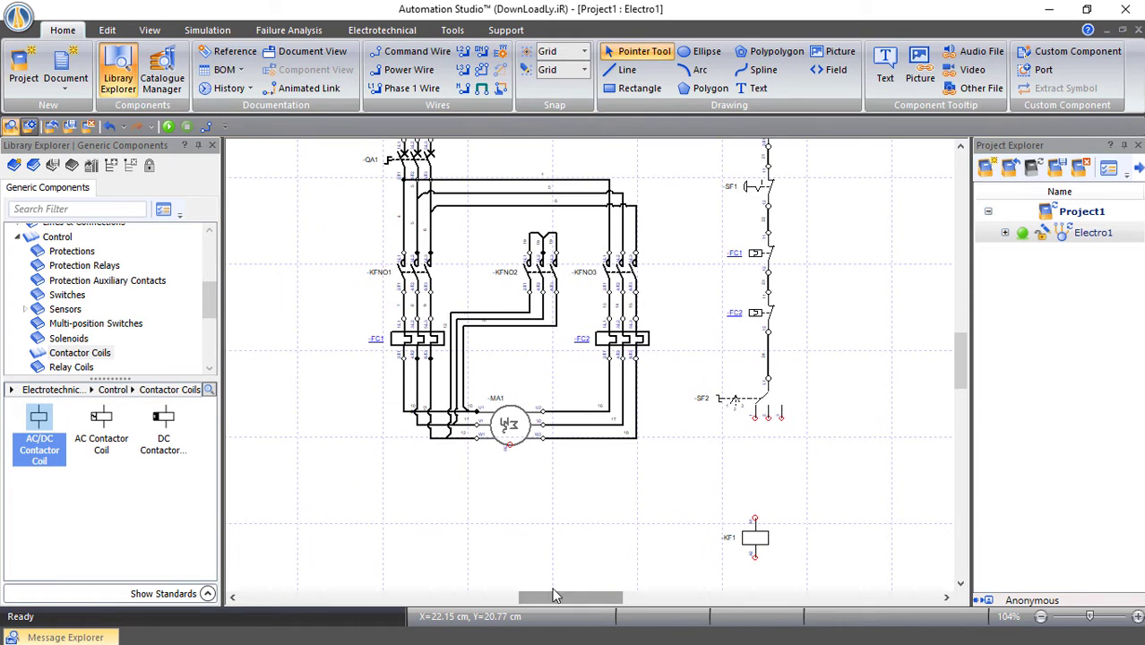
pyautogui.doubleClick(411, 277)
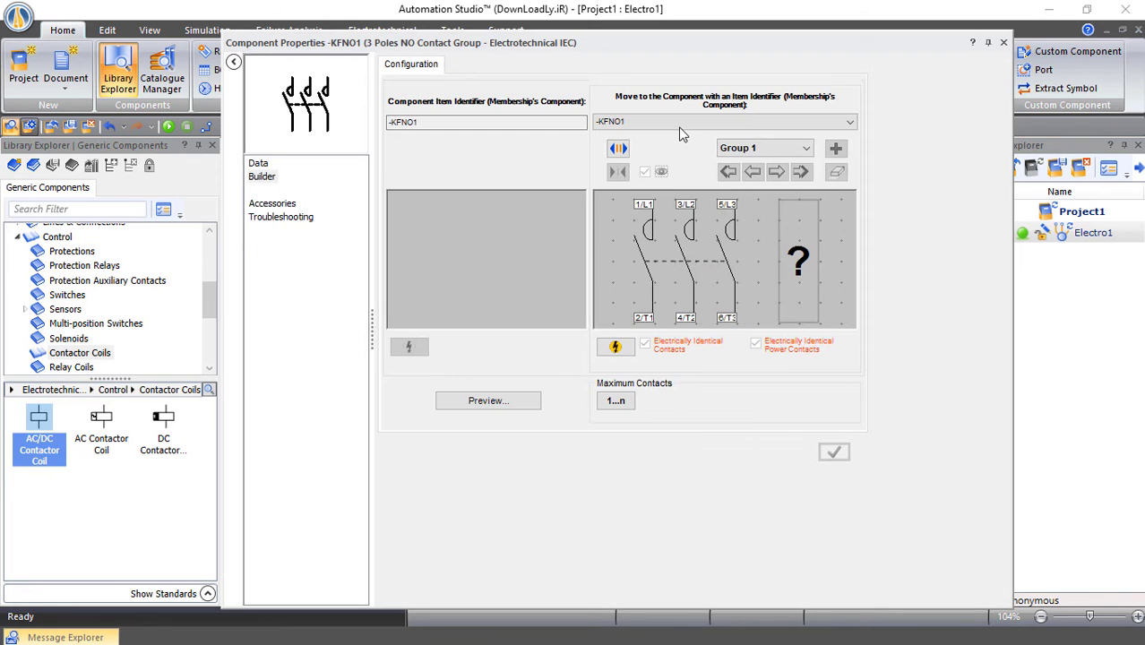
pyautogui.click(679, 125)
pyautogui.click(667, 135)
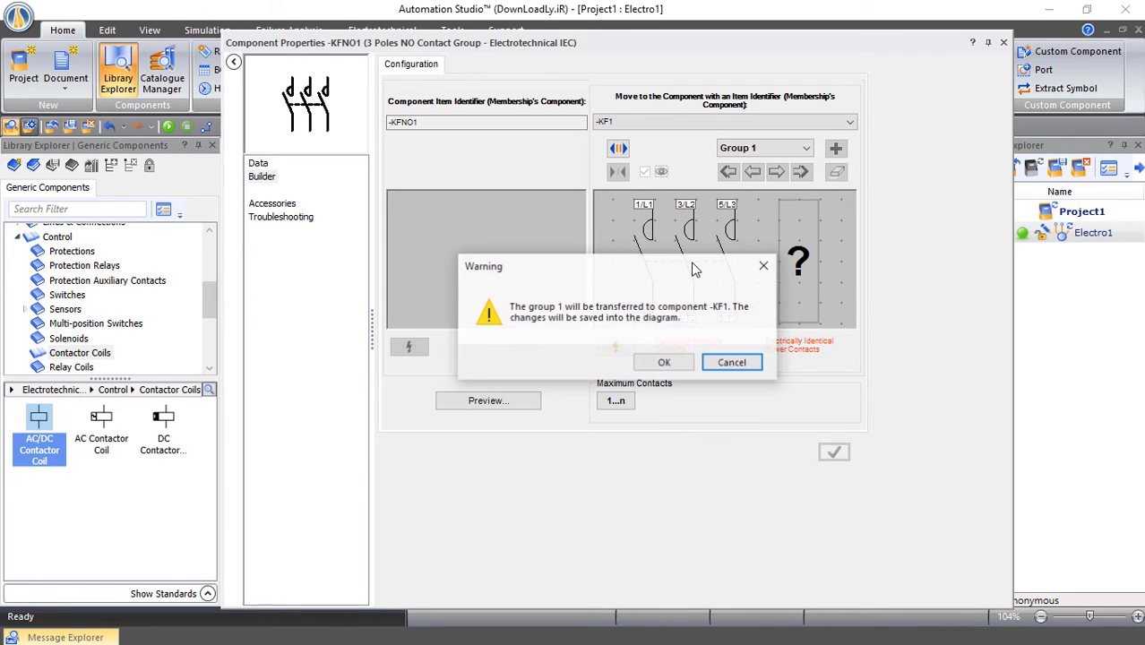
pyautogui.click(670, 360)
pyautogui.click(1004, 42)
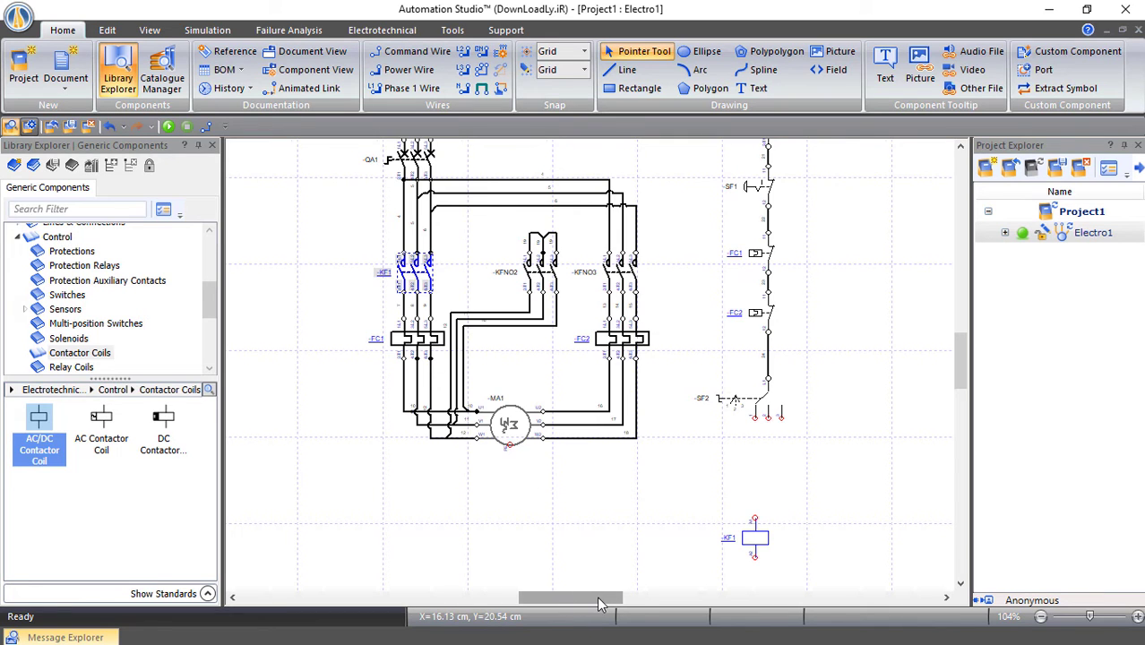
# Place two more AC/DC Contactor Coils in a row beside coil KF1
pyautogui.moveTo(599, 599); pyautogui.dragTo(605, 599)
pyautogui.click(634, 532)
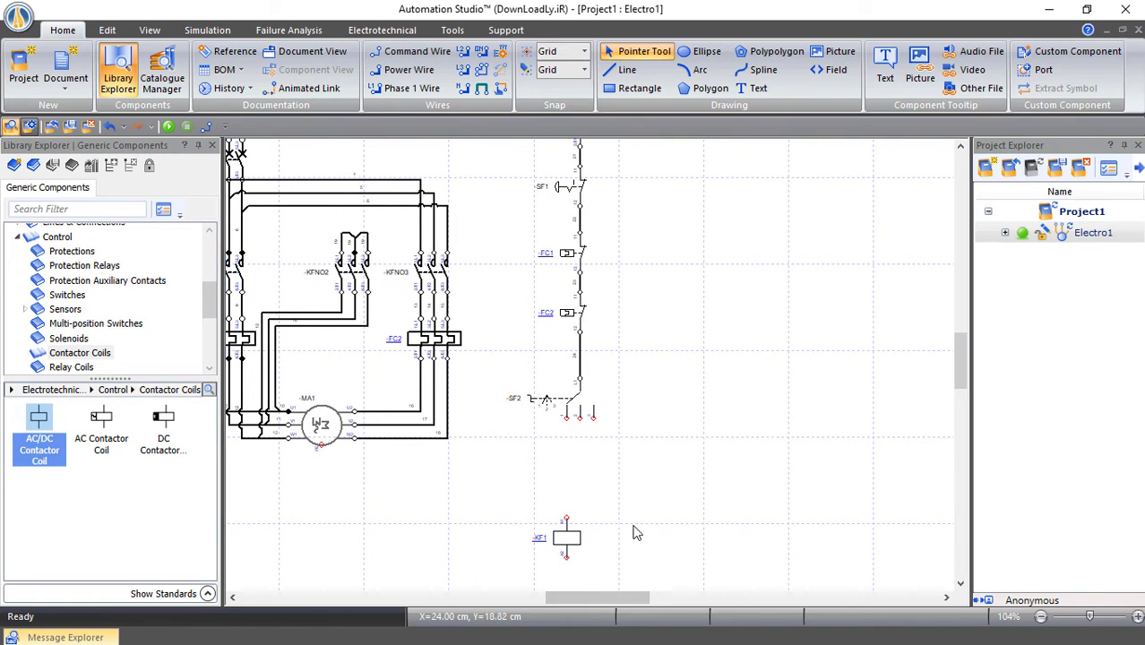
pyautogui.moveTo(40, 428); pyautogui.dragTo(659, 521)
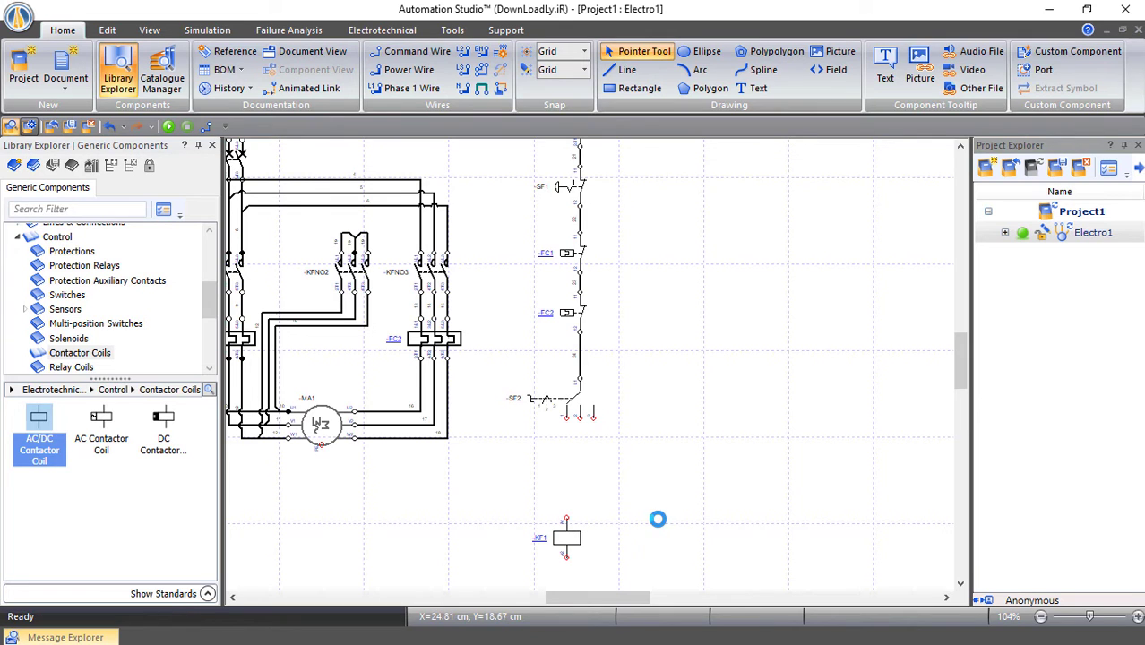
pyautogui.moveTo(39, 428); pyautogui.dragTo(717, 529)
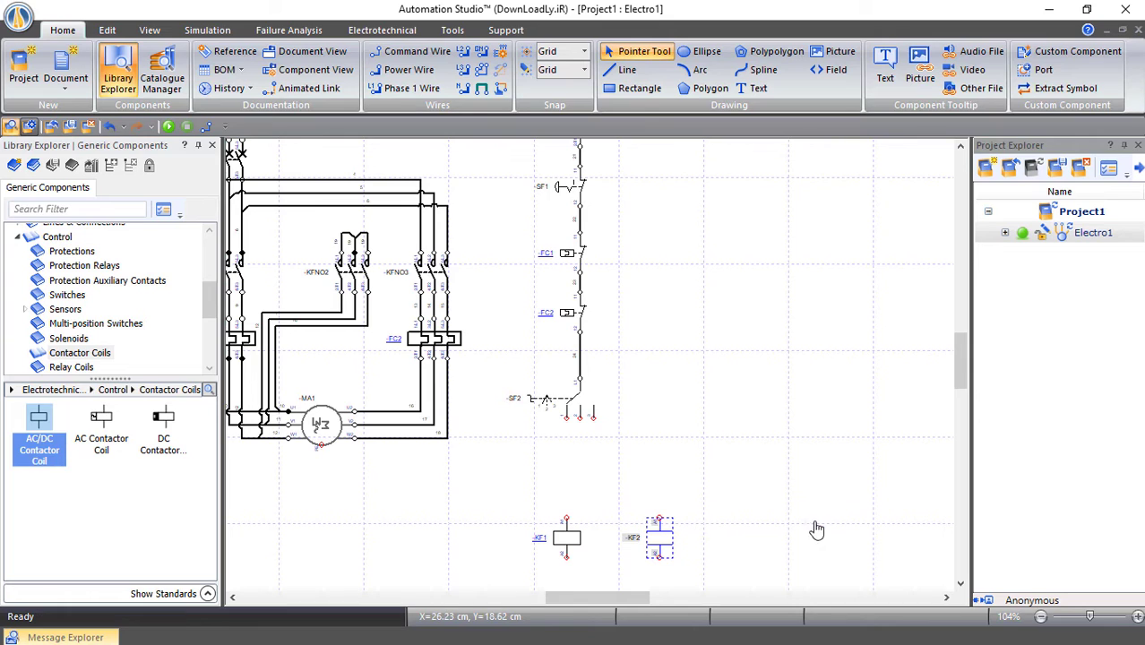
pyautogui.click(773, 534)
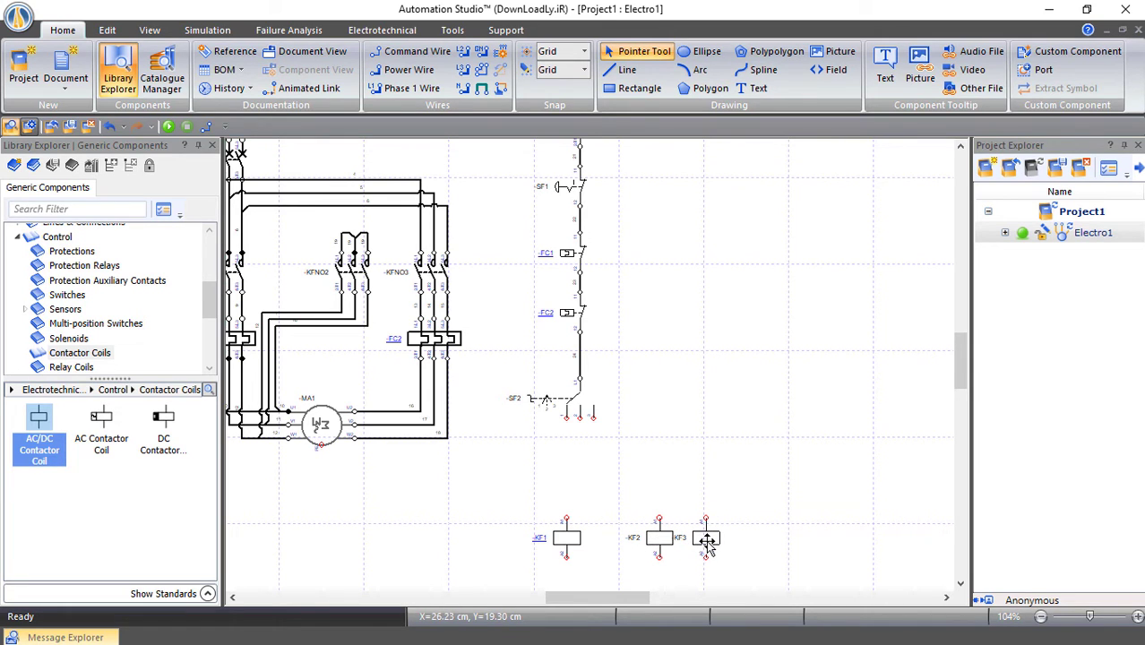
# Transfer the three-pole contact group KFNO2 in the power circuit to contactor coil KF2
pyautogui.doubleClick(350, 279)
pyautogui.click(721, 122)
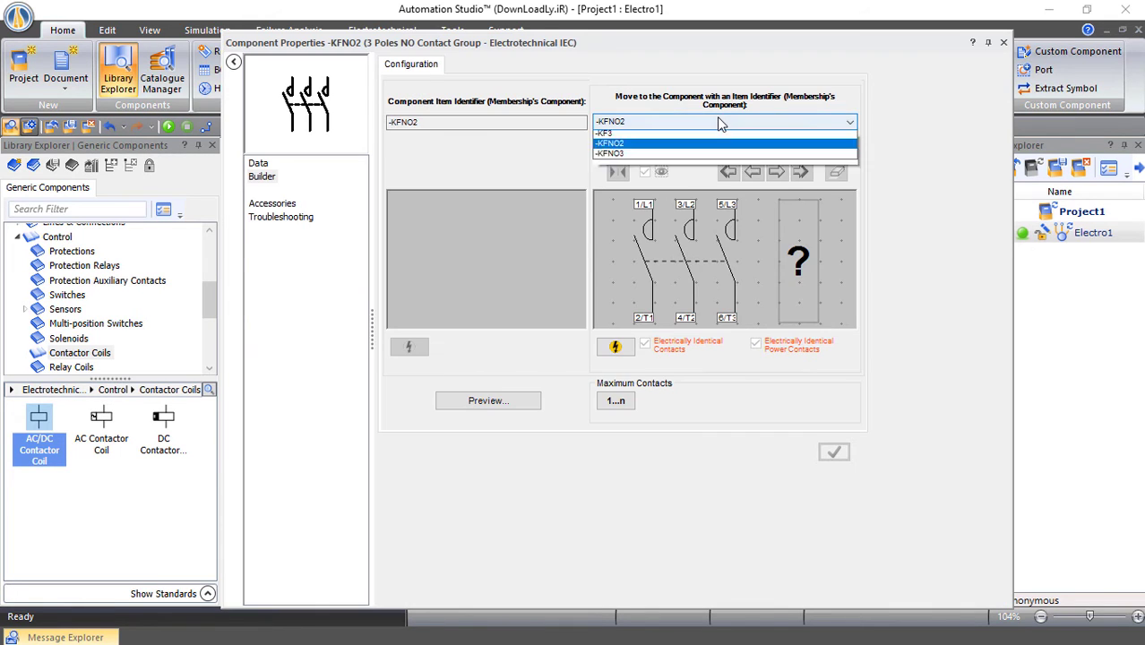
pyautogui.click(617, 144)
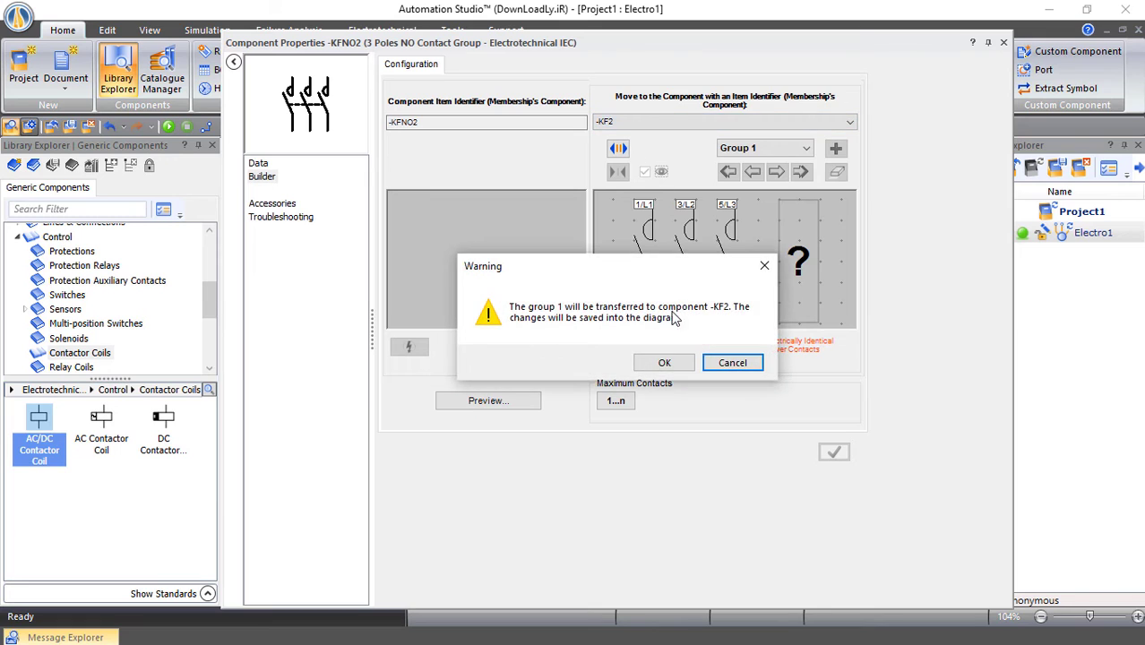
pyautogui.click(664, 362)
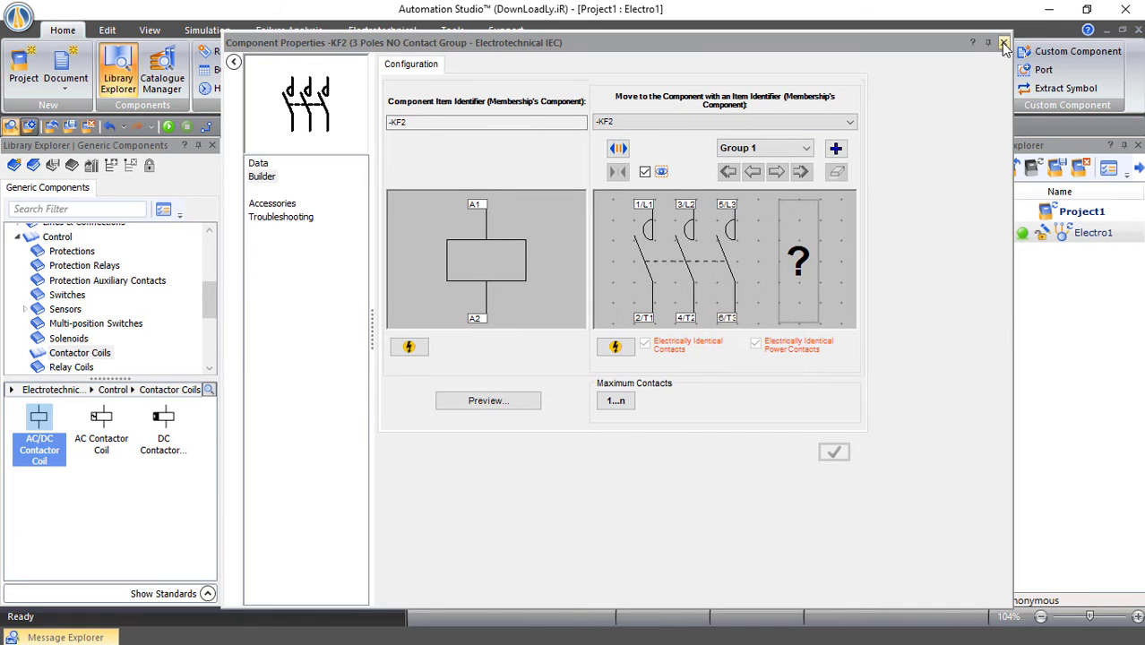
pyautogui.click(1003, 44)
# Transfer the three-pole contact group KFNO3 in the power circuit to contactor coil KF3
pyautogui.click(704, 538)
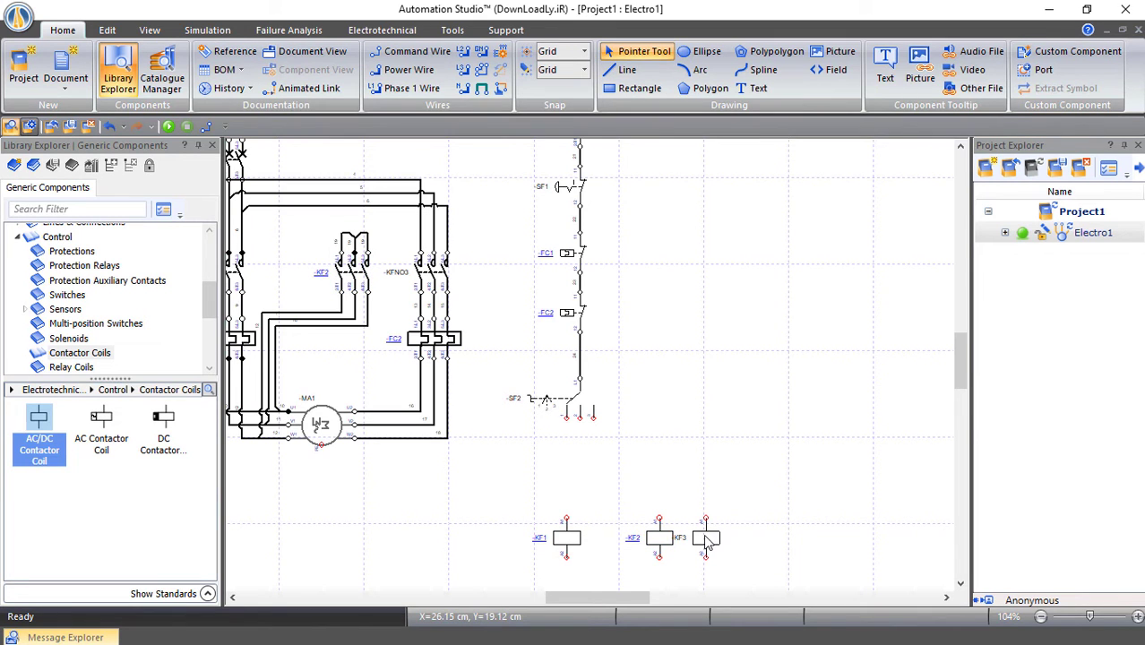
pyautogui.doubleClick(431, 278)
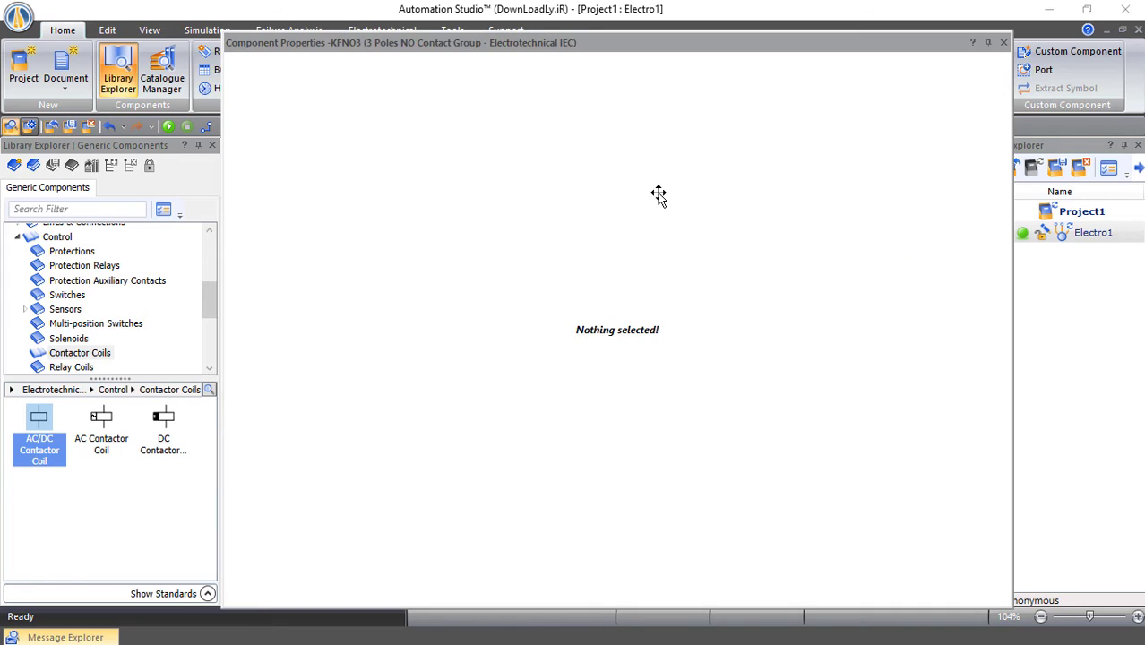
pyautogui.click(736, 126)
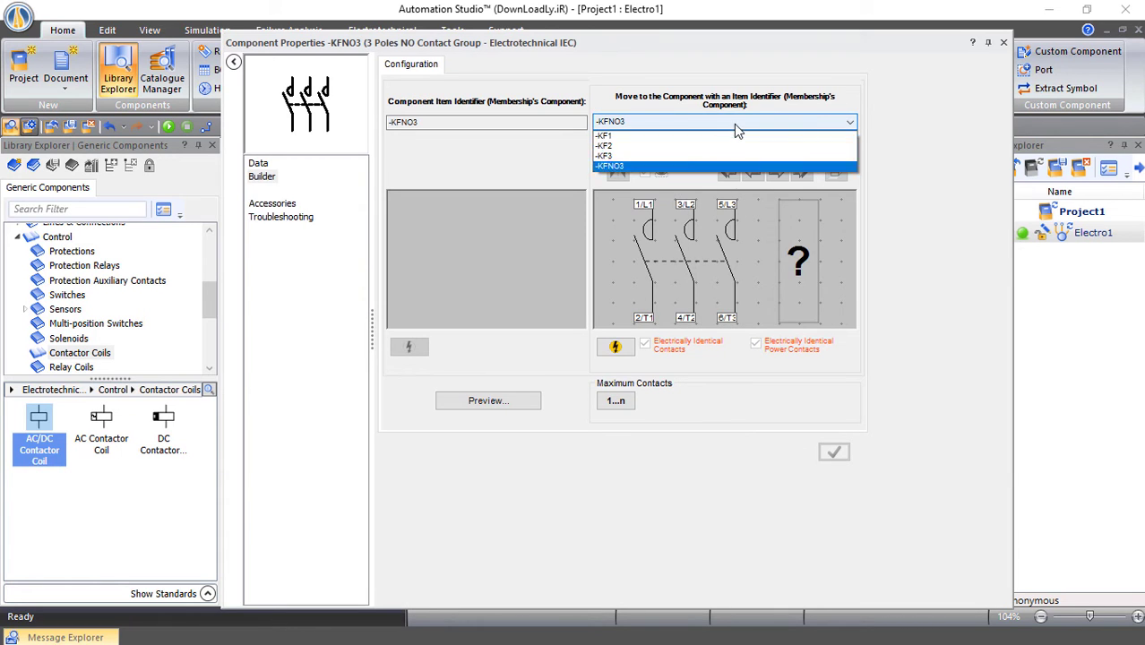
pyautogui.click(634, 156)
pyautogui.click(670, 361)
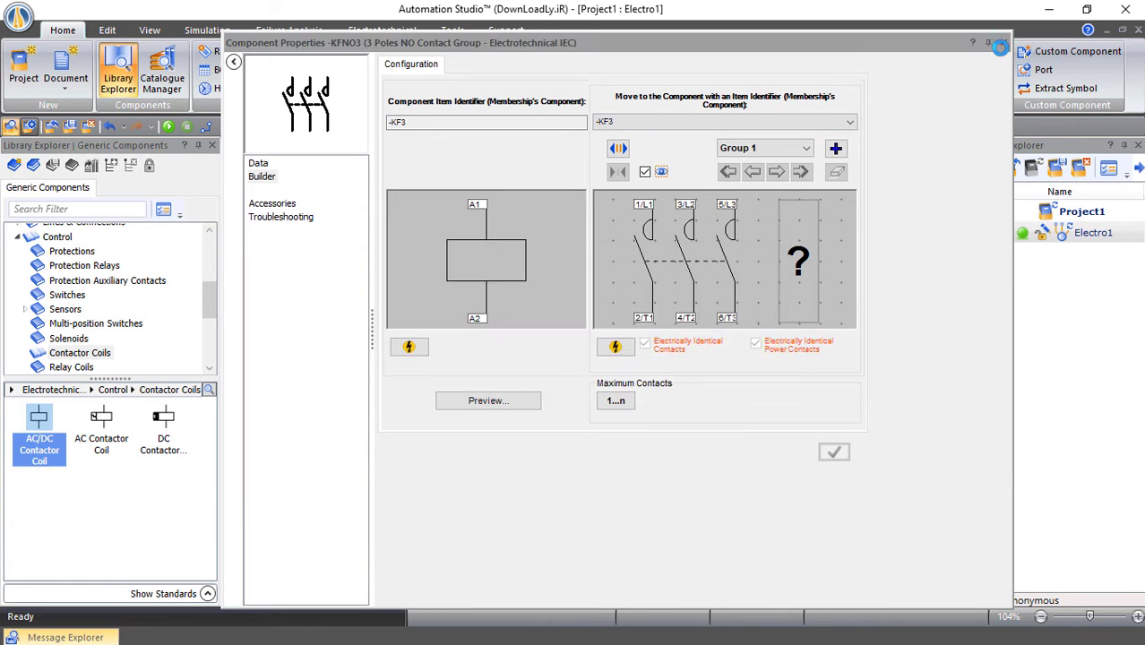
pyautogui.click(1004, 42)
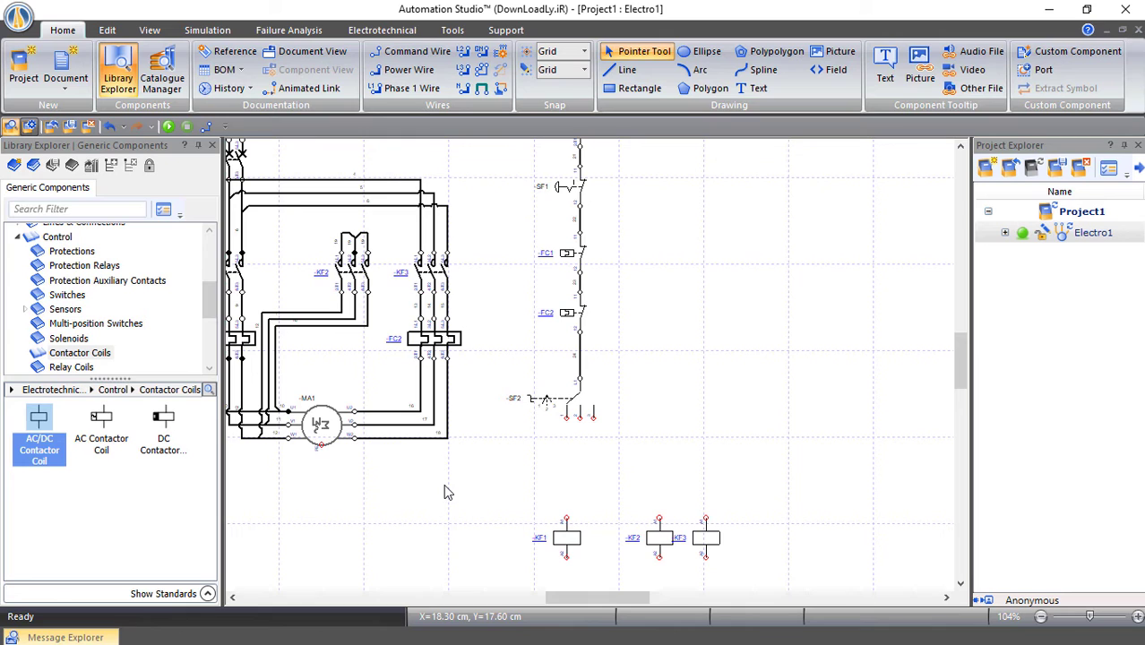
# Place a 1 Pole NC Contact Group above coil KF2 and assign it to contactor KF1
pyautogui.scroll(-2, 134, 332)
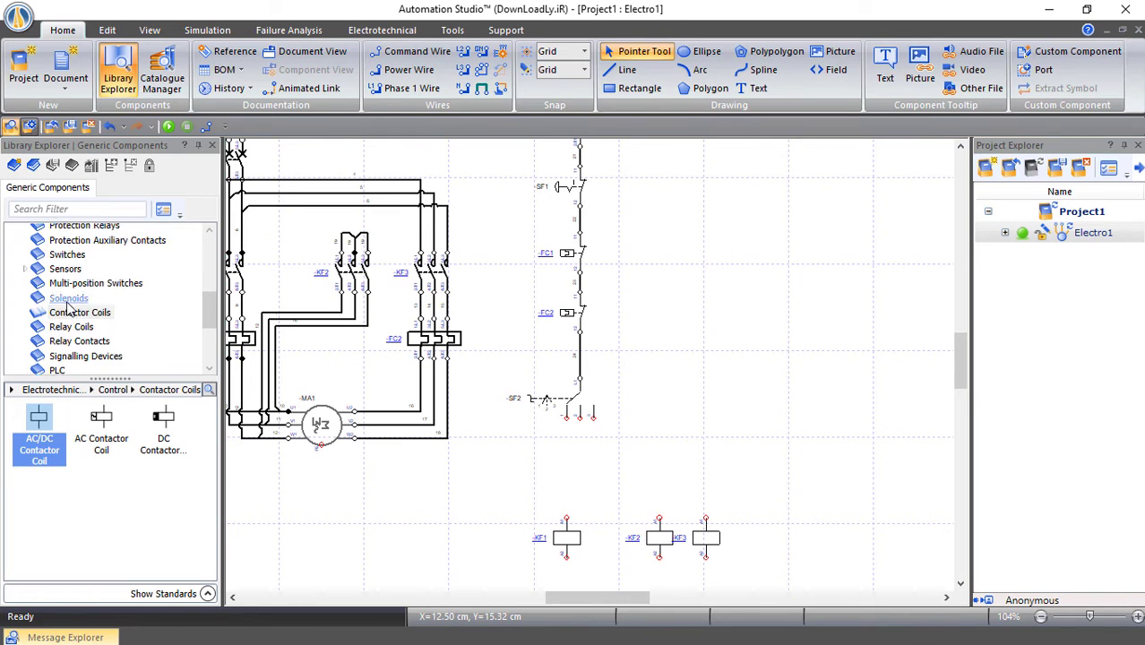
pyautogui.scroll(1, 153, 339)
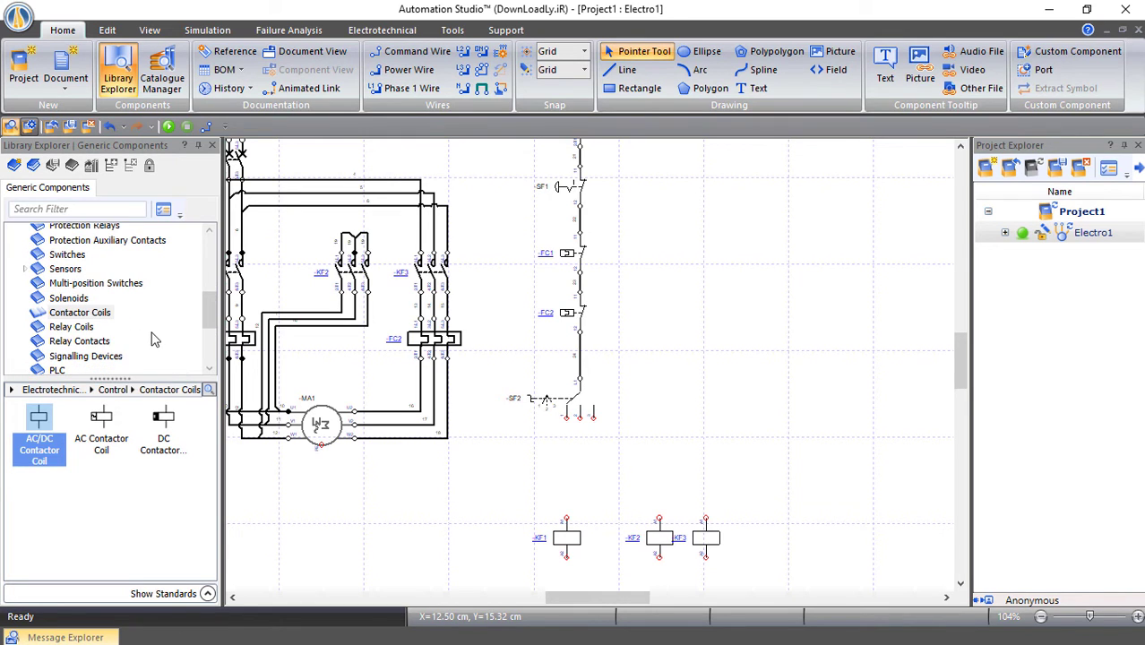
pyautogui.click(97, 343)
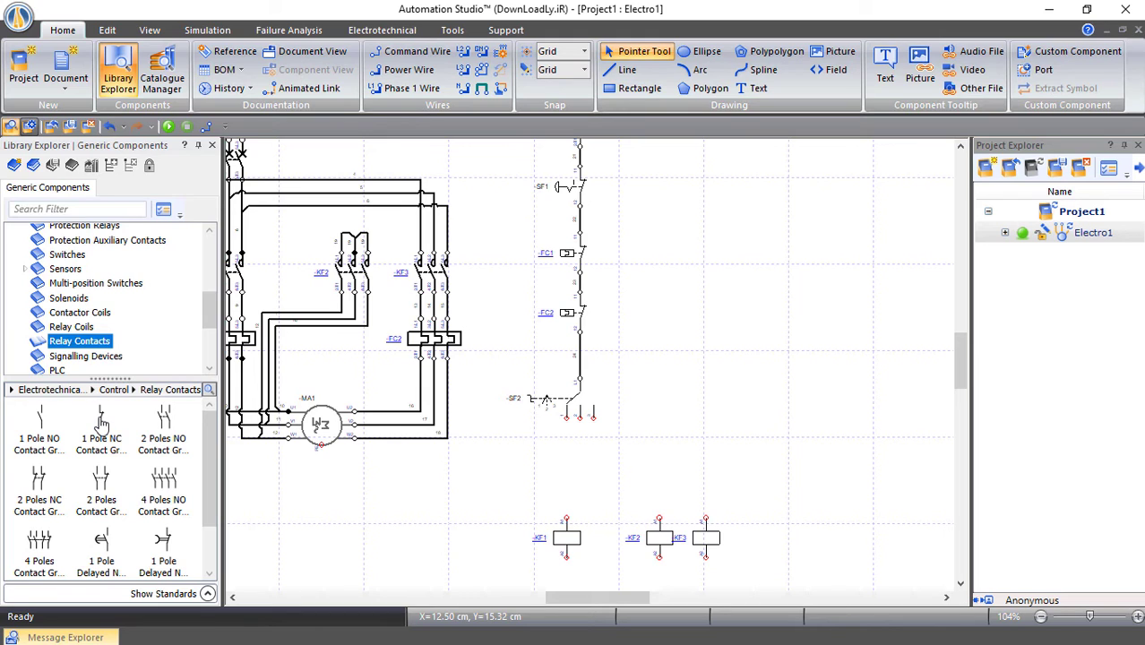
pyautogui.moveTo(101, 424); pyautogui.dragTo(659, 449)
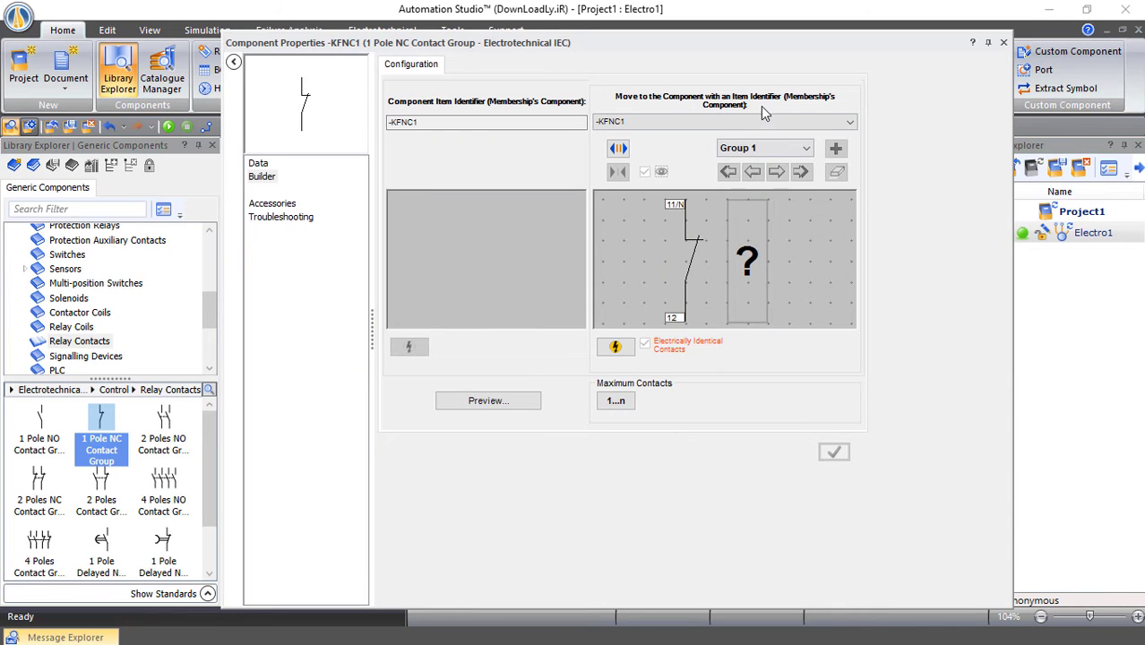
pyautogui.click(717, 122)
pyautogui.click(673, 135)
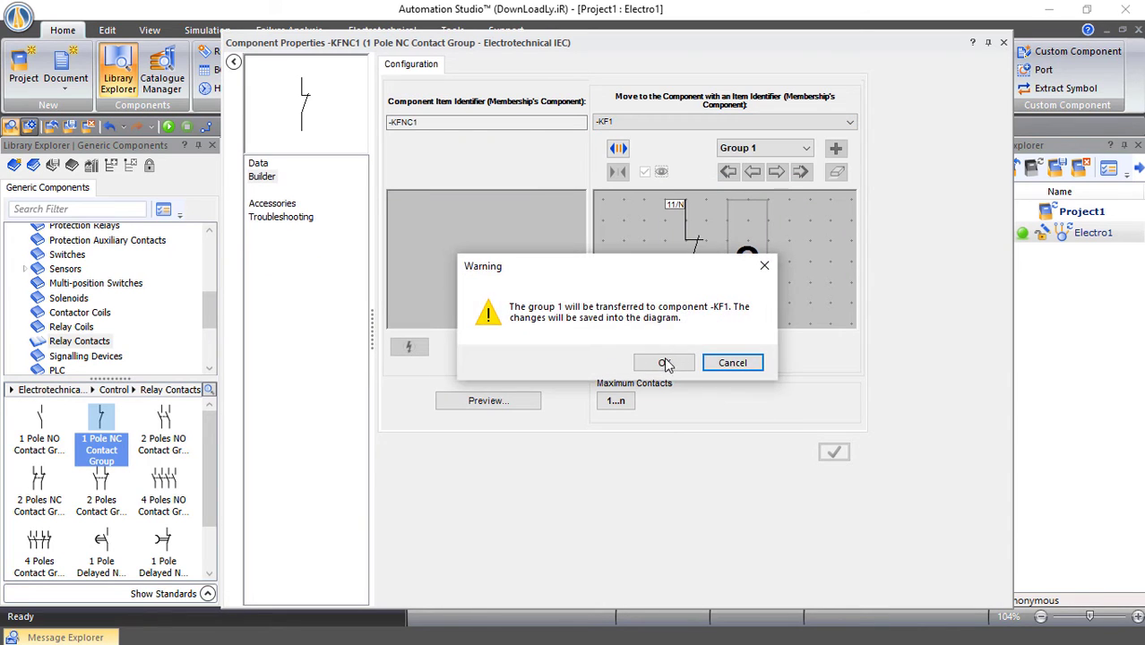
pyautogui.click(671, 360)
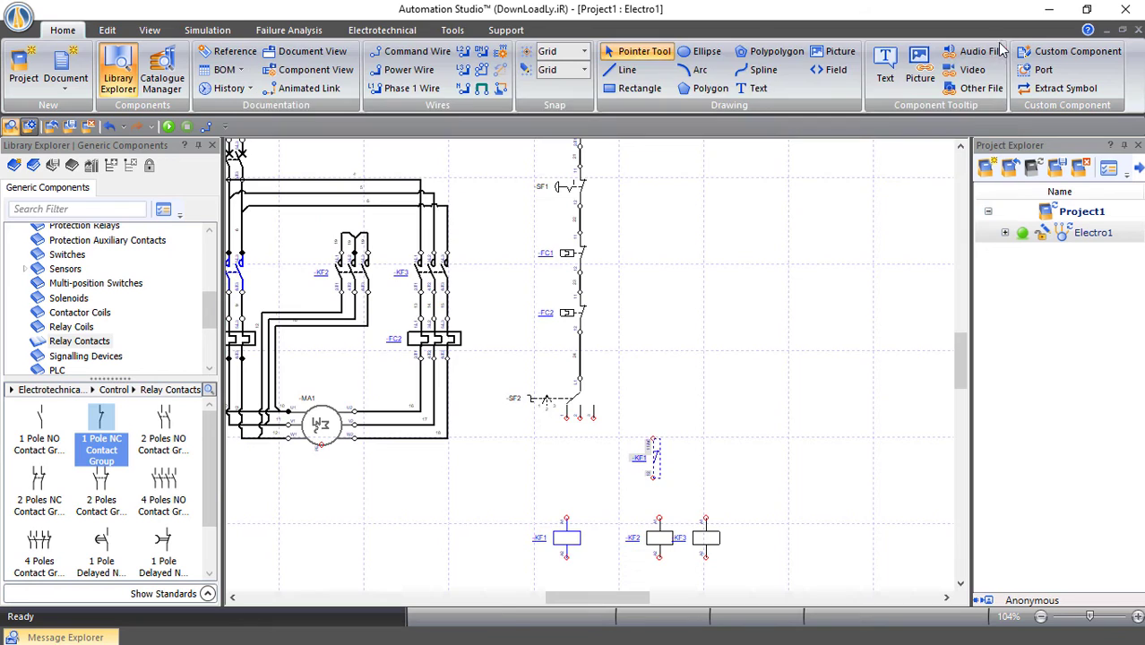
# Place a 1 Pole NC Contact Group below selector SF2 and assign it to contactor KF2
pyautogui.click(1004, 42)
pyautogui.moveTo(99, 421); pyautogui.dragTo(564, 432)
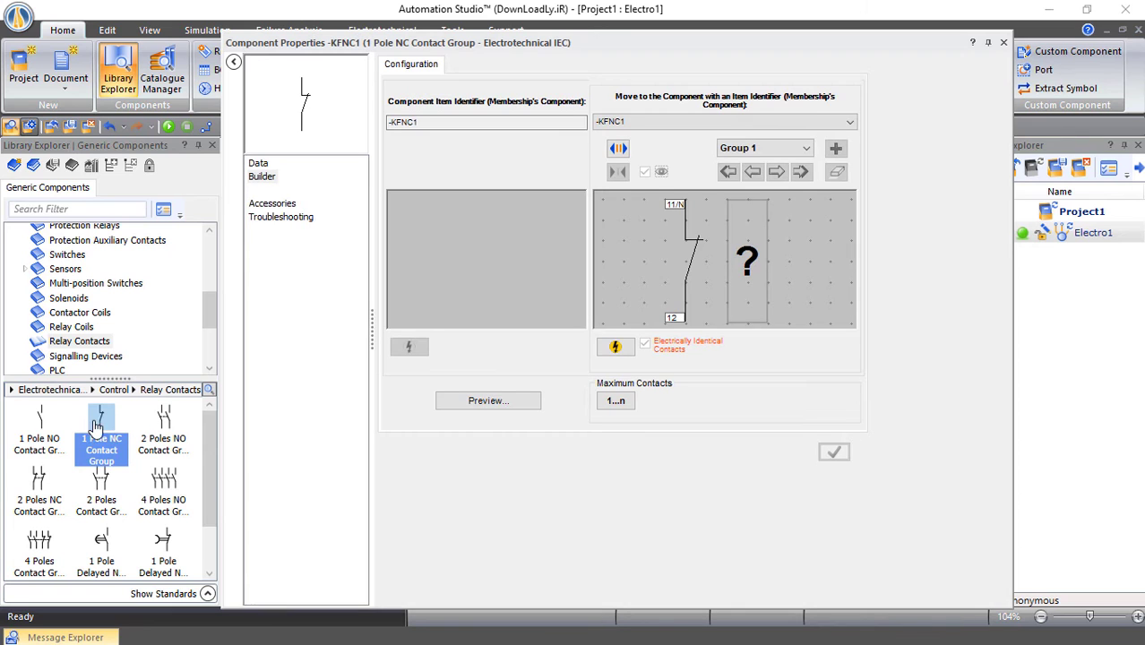
pyautogui.click(642, 122)
pyautogui.click(616, 156)
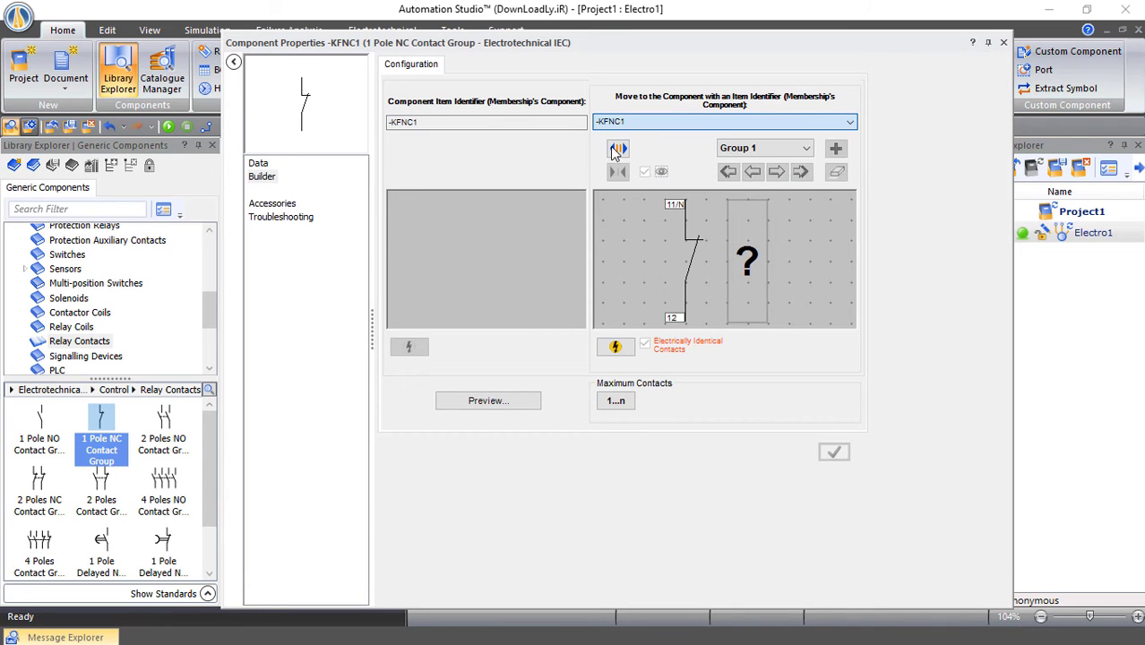
pyautogui.click(663, 362)
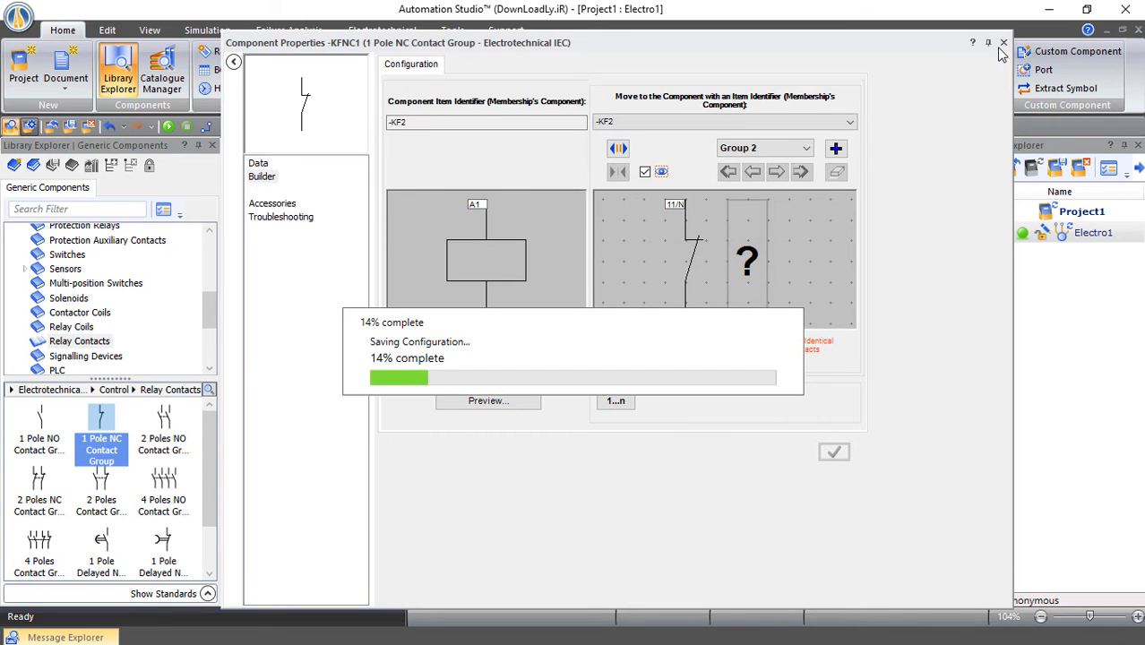
pyautogui.click(1000, 42)
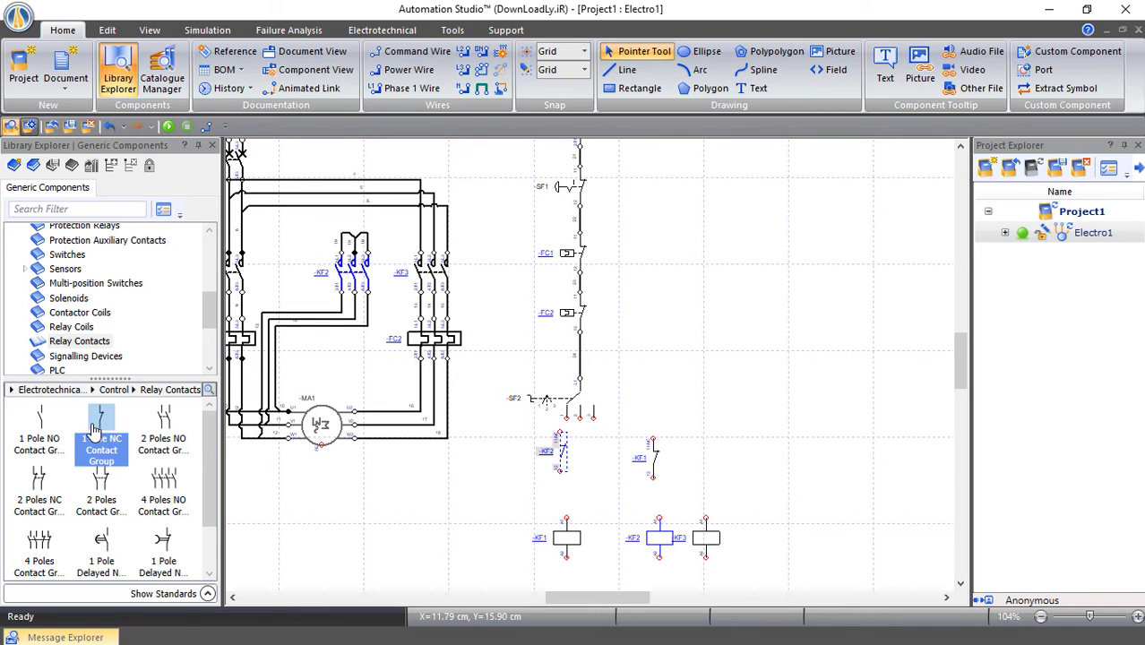
# Place another 1 Pole NC Contact Group below the KF2 contact and assign it to contactor KF3
pyautogui.moveTo(95, 434); pyautogui.dragTo(551, 481)
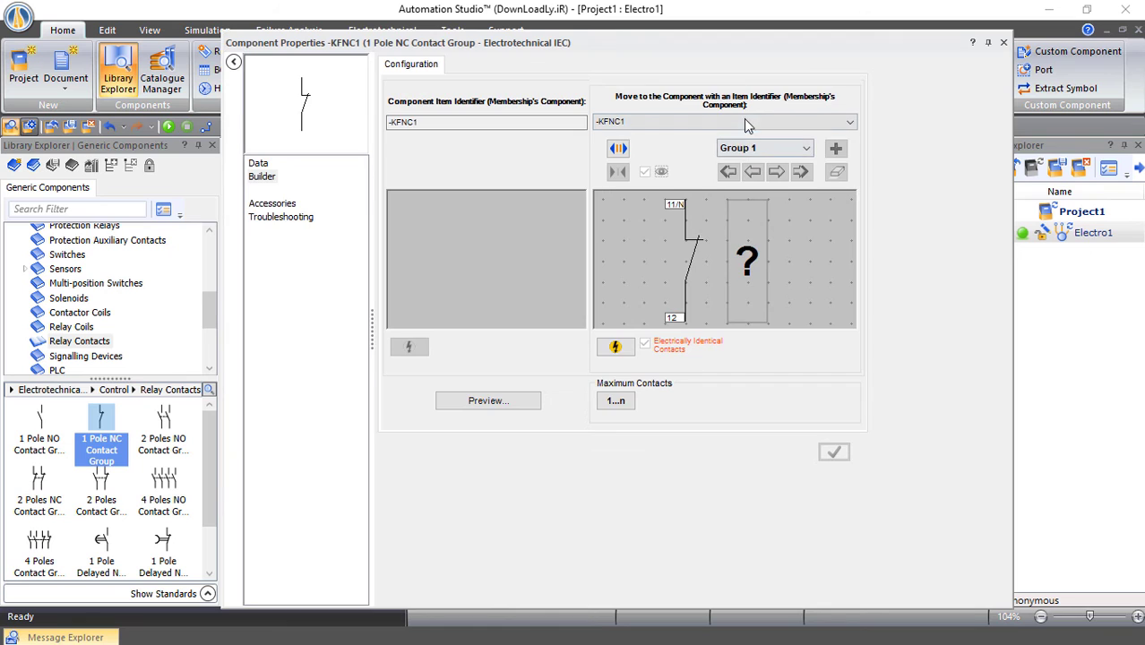
pyautogui.click(748, 124)
pyautogui.click(628, 162)
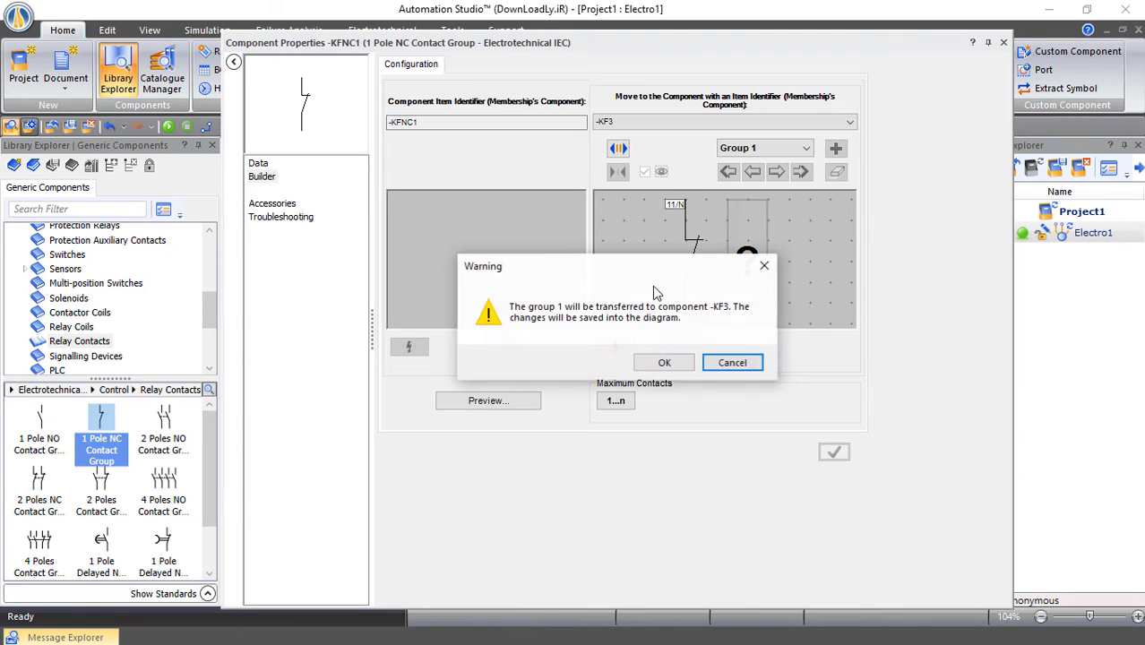
pyautogui.click(664, 363)
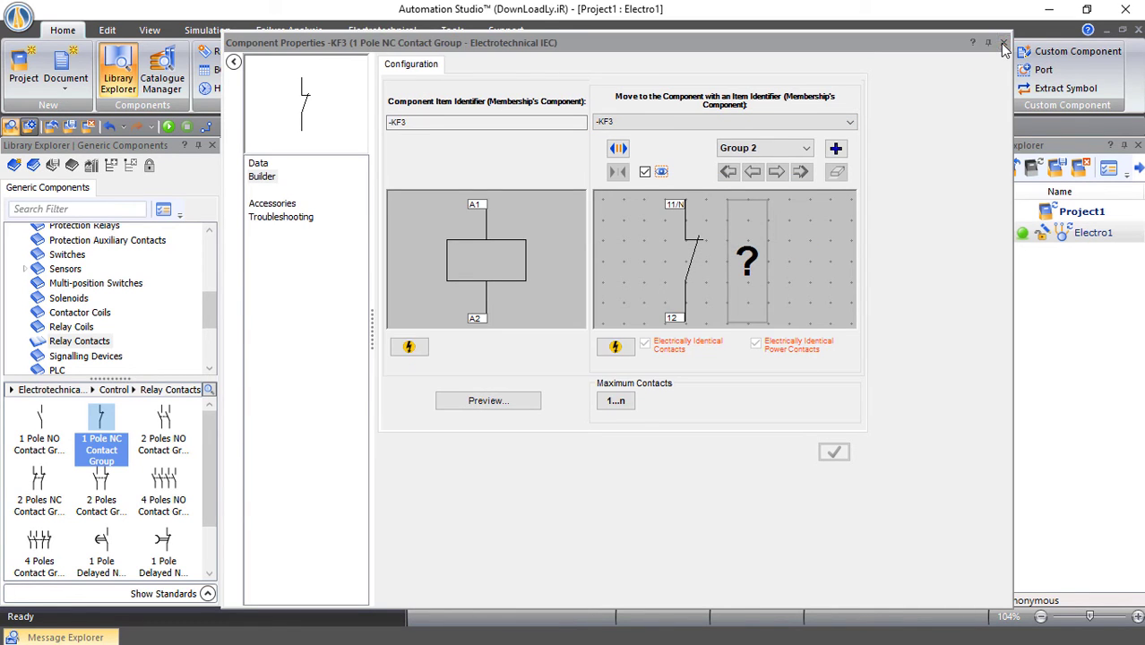
pyautogui.click(1004, 42)
# Move coils KF1, KF2 and KF3 lower, keeping them in one row with slightly more space between KF2 and KF3
pyautogui.click(635, 512)
pyautogui.scroll(-1, 635, 513)
pyautogui.click(570, 495)
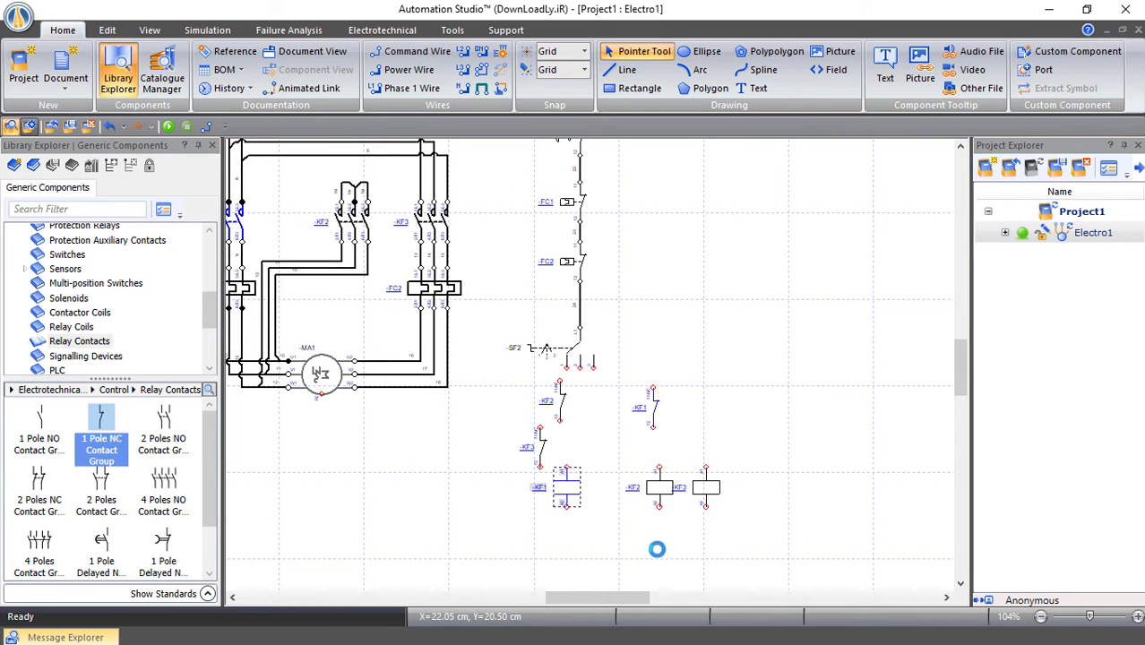
pyautogui.click(659, 512)
pyautogui.moveTo(659, 516); pyautogui.dragTo(657, 534)
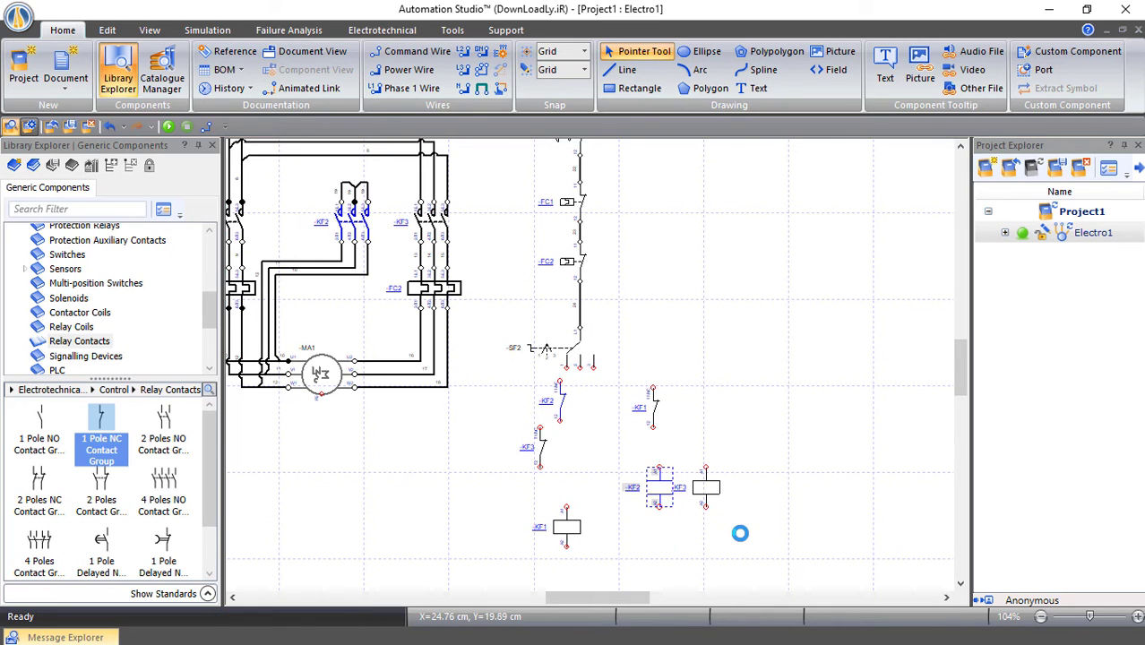
pyautogui.moveTo(707, 500); pyautogui.dragTo(720, 536)
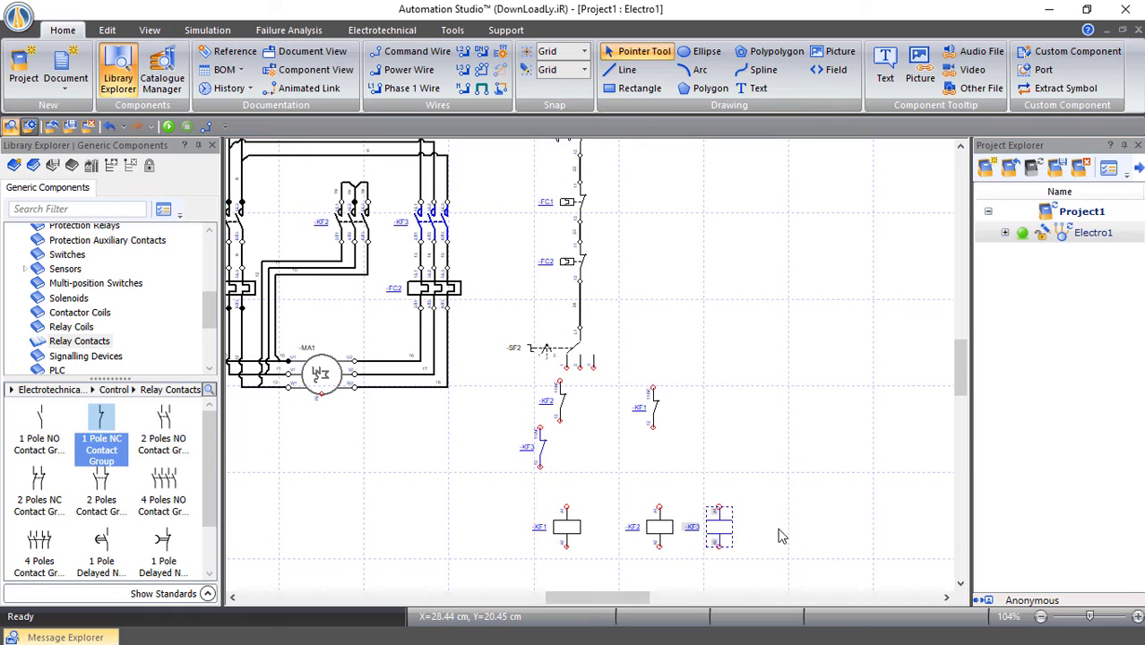
# Align the KF2 and KF3 NC contacts vertically between the first output of selector SF2 and coil KF1
pyautogui.moveTo(549, 460); pyautogui.dragTo(573, 477)
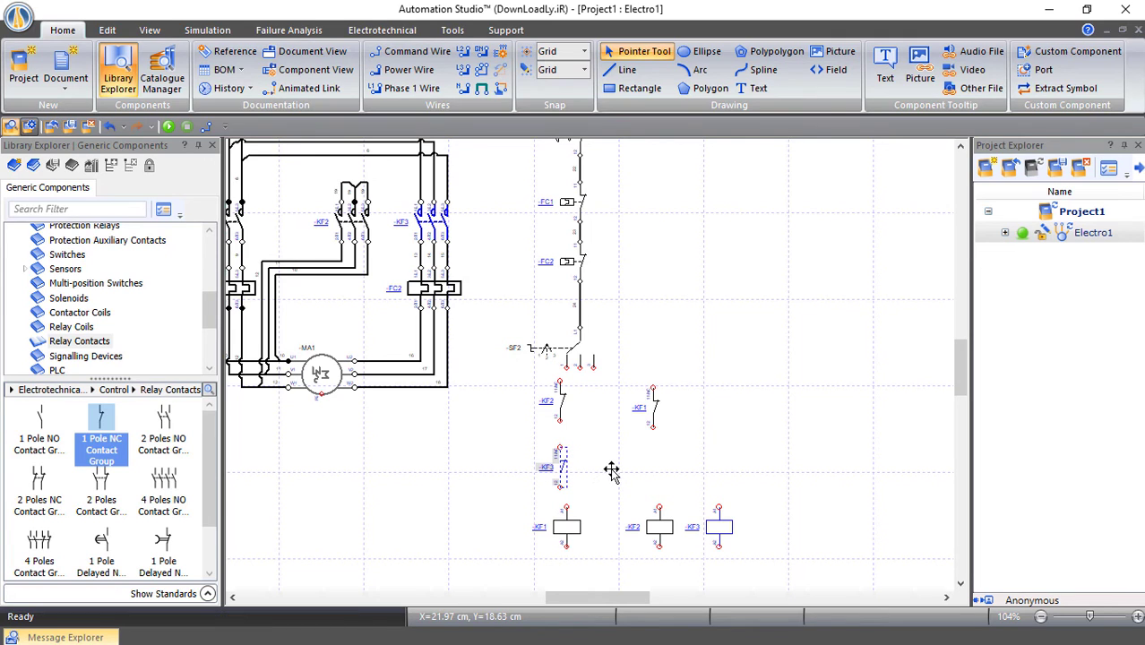
pyautogui.moveTo(557, 400); pyautogui.dragTo(568, 409)
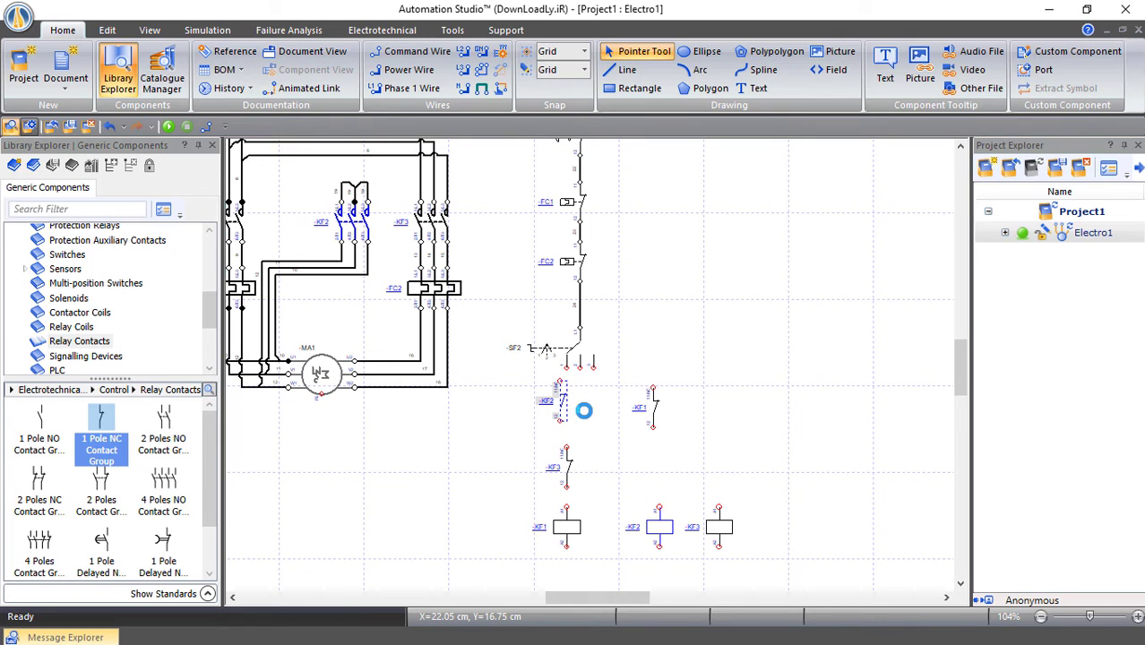
pyautogui.click(611, 424)
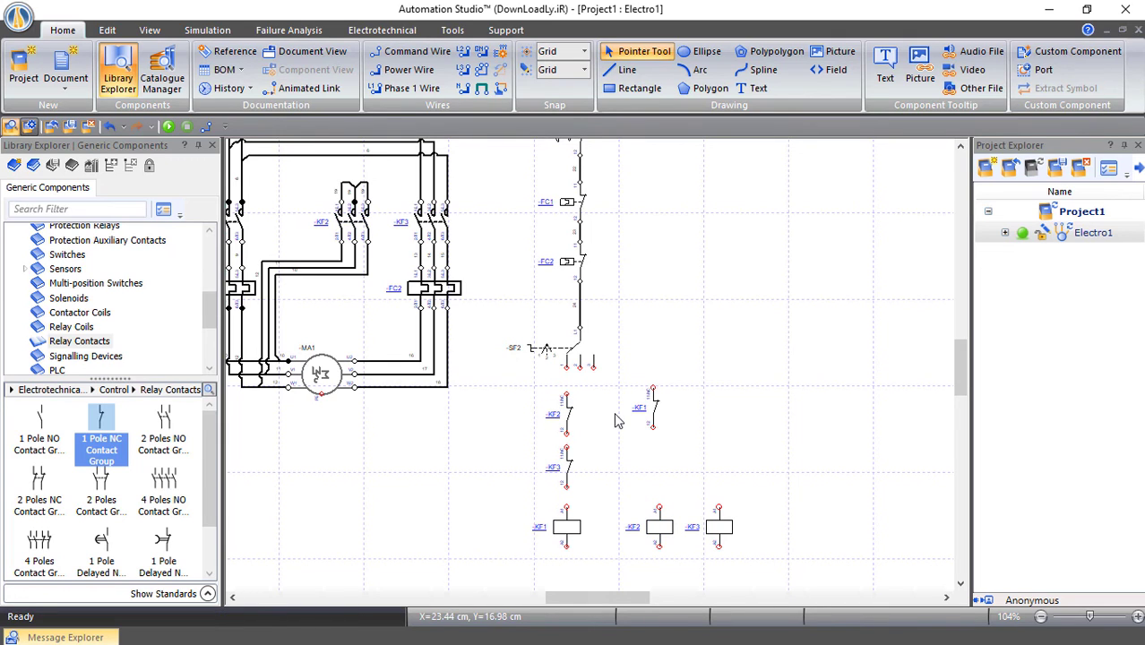
# Wire the first output of selector SF2 through the KF2 and KF3 NC contacts to coil KF1 with L3 wire
pyautogui.click(463, 69)
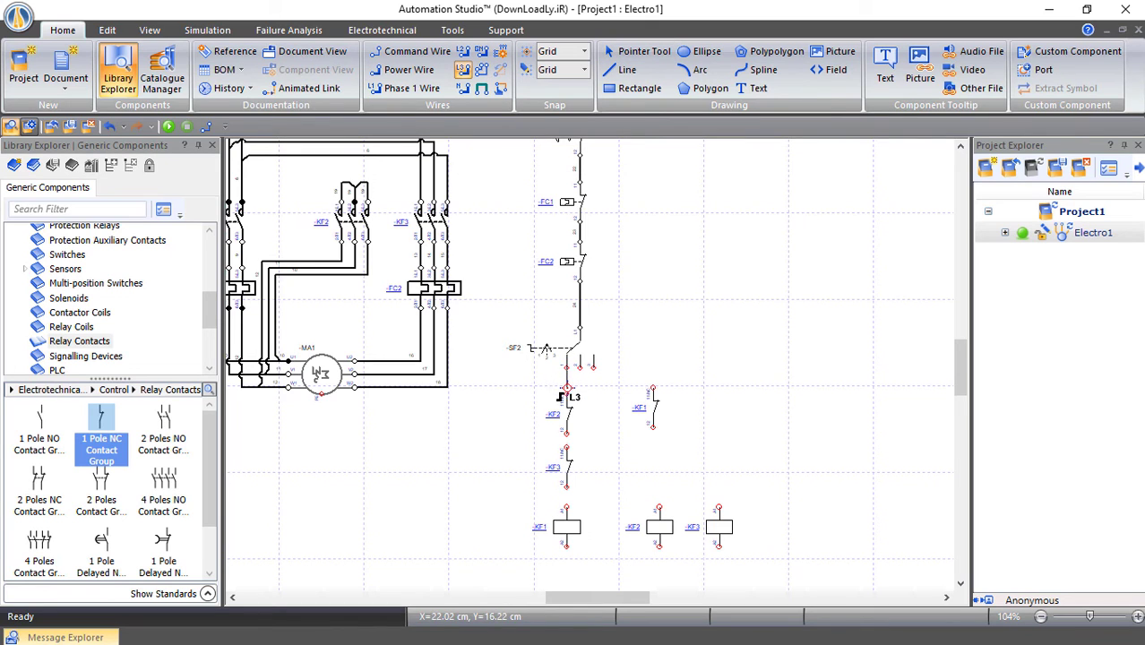
pyautogui.click(567, 392)
pyautogui.click(567, 432)
pyautogui.click(567, 446)
pyautogui.click(566, 484)
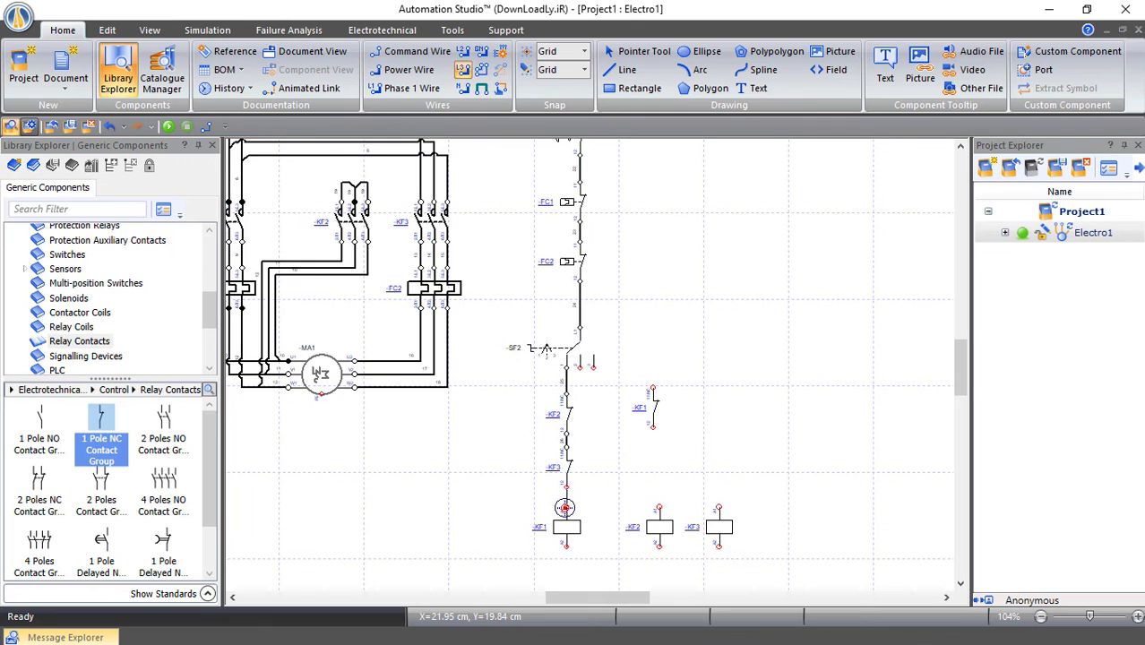
pyautogui.click(567, 508)
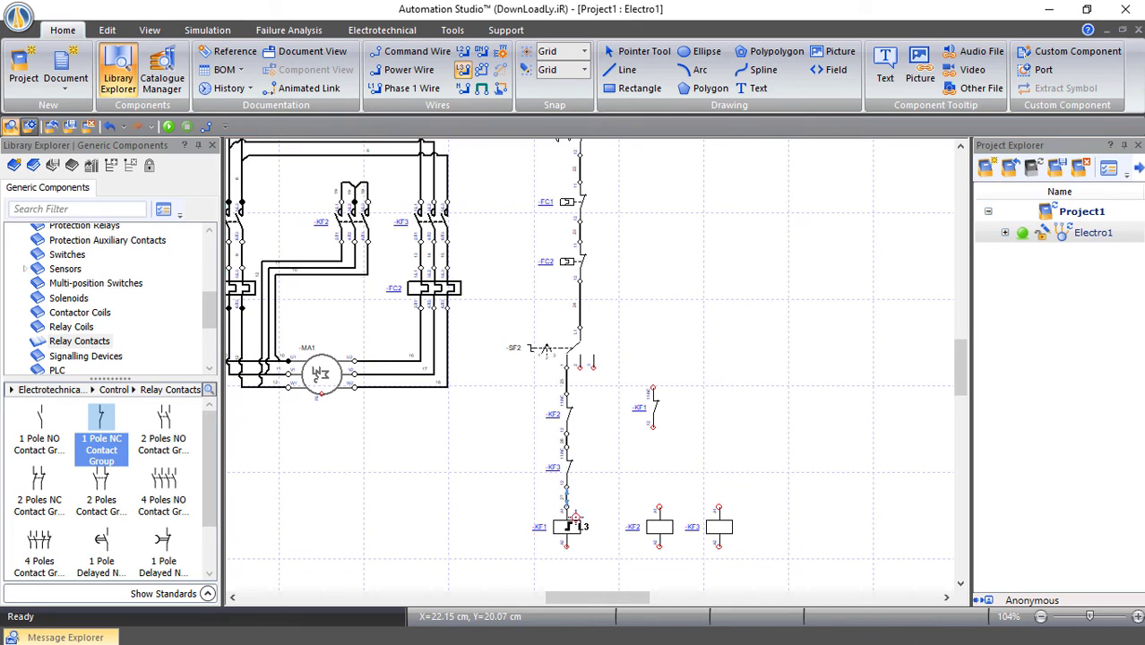
# Wire the third output of selector SF2 through the KF1 NC contact to coil KF2, with a branch to coil KF3
pyautogui.click(595, 366)
pyautogui.click(654, 389)
pyautogui.click(653, 432)
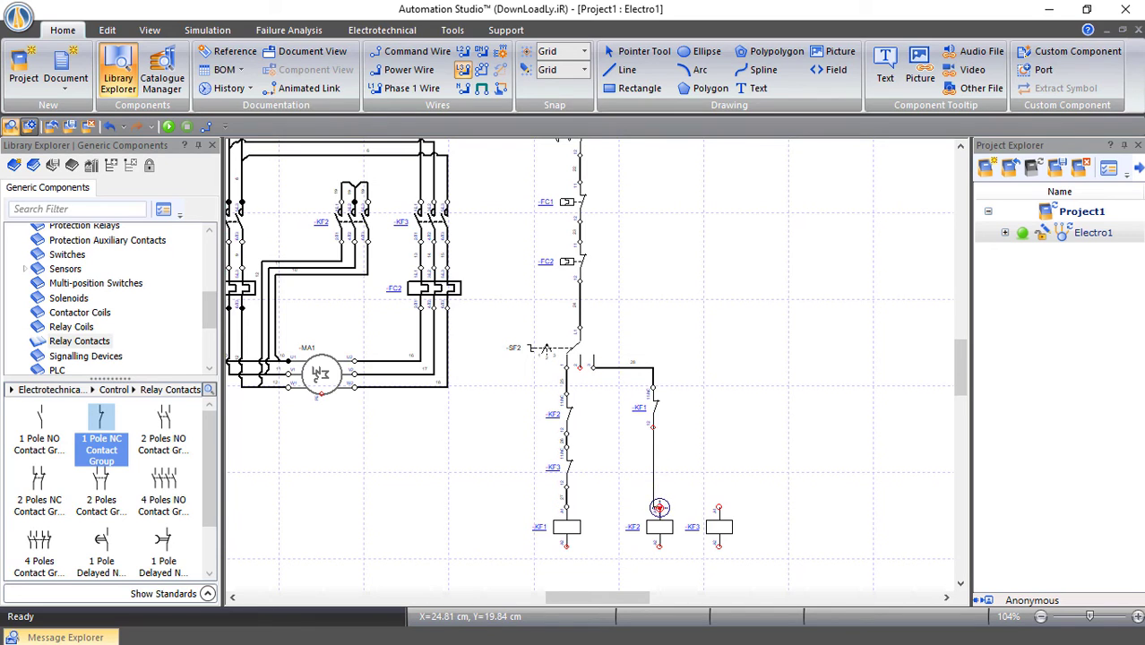
pyautogui.click(659, 508)
pyautogui.click(718, 508)
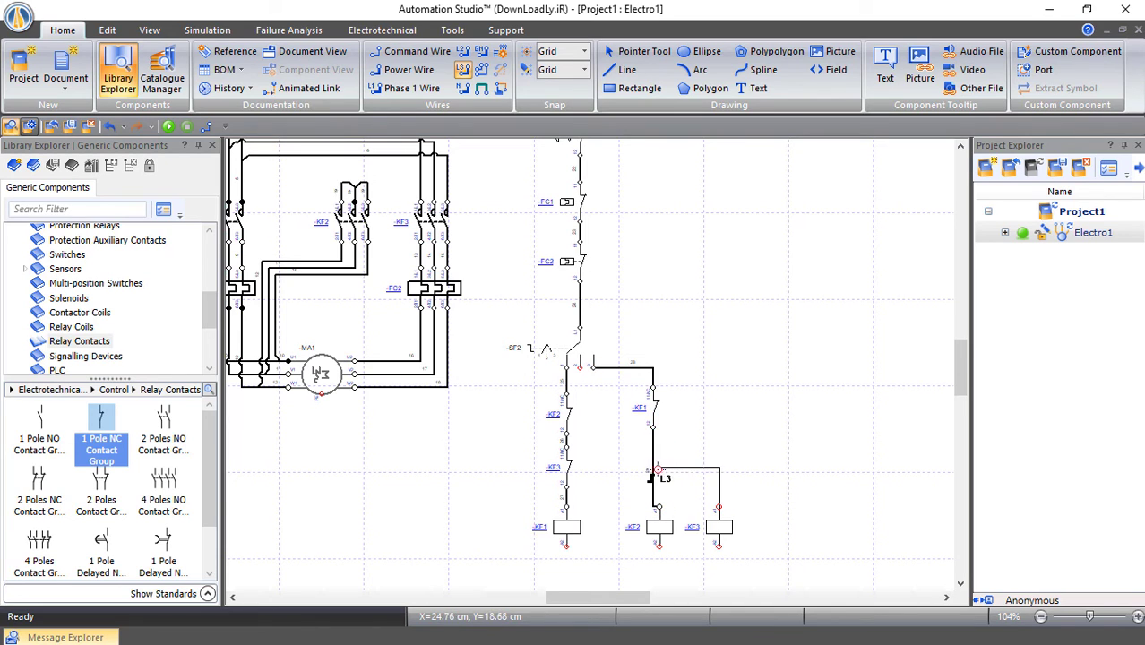
pyautogui.click(653, 461)
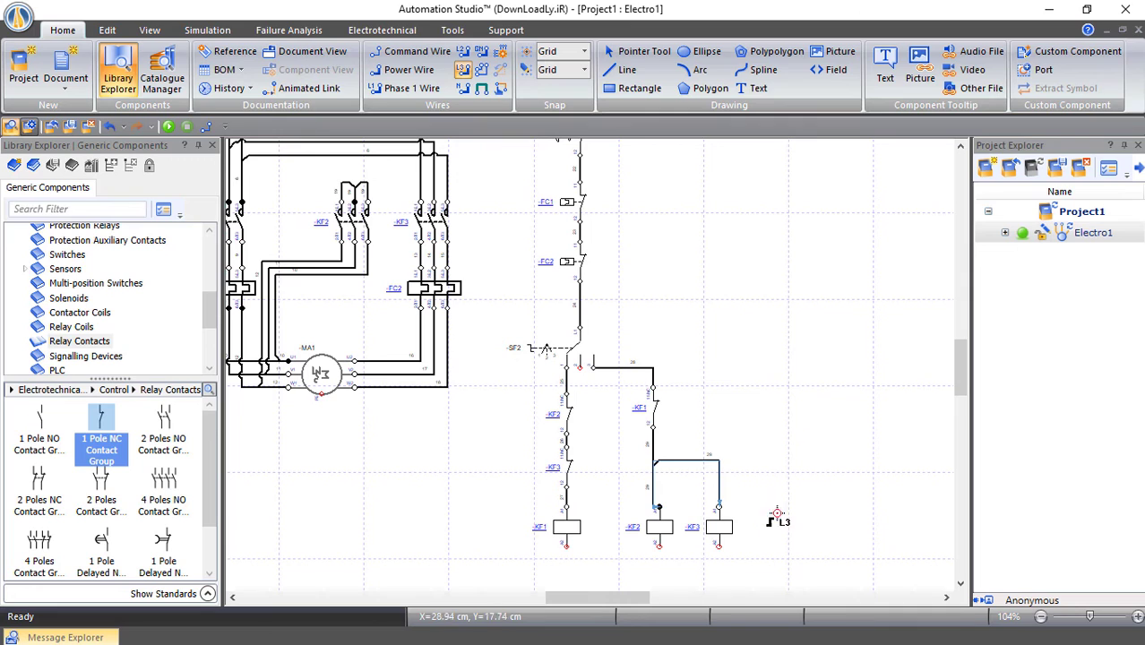
# Join the lower terminals of coils KF3, KF2 and KF1 with a common return line
pyautogui.click(719, 551)
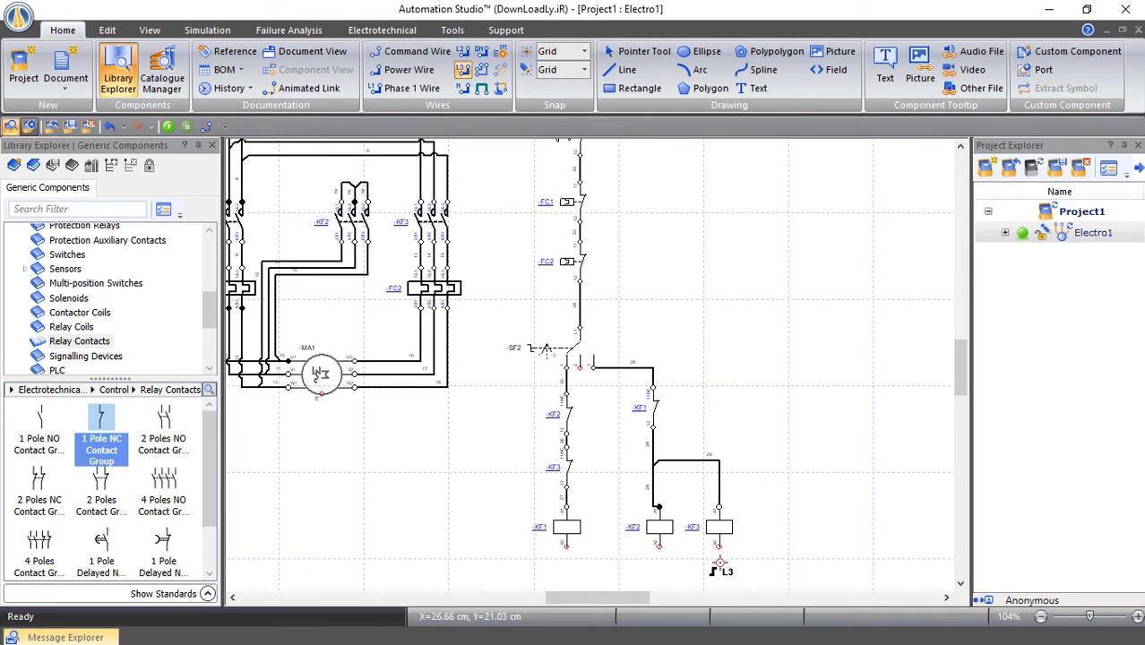
pyautogui.click(659, 552)
pyautogui.click(566, 547)
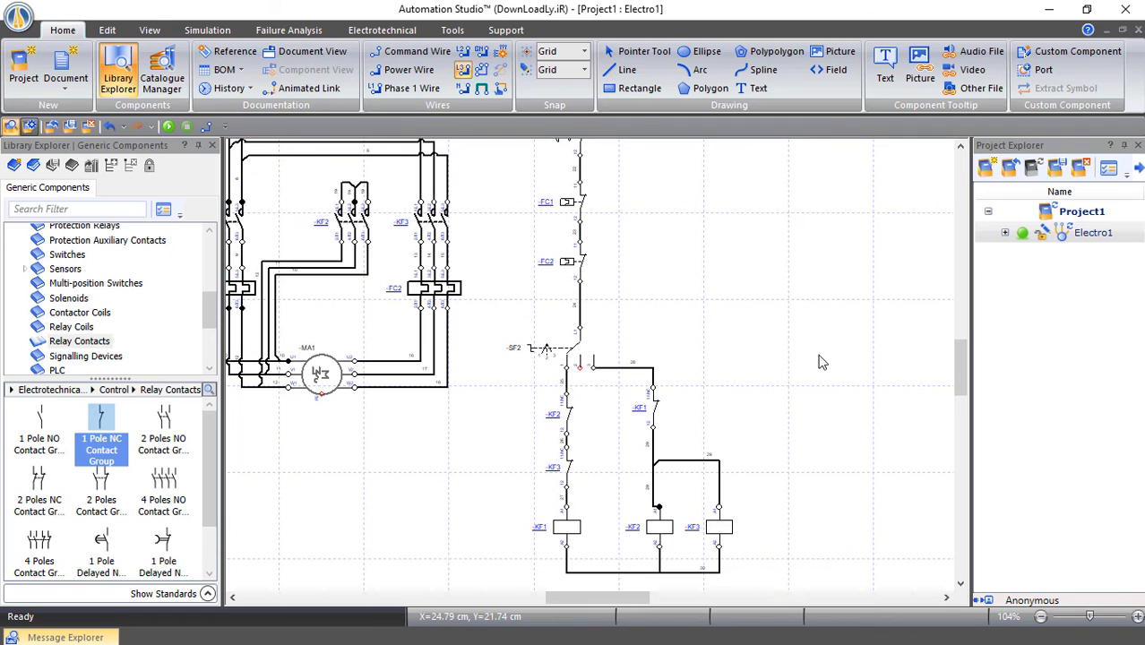
# Wire the N terminal of the 230 V supply GAA2 to the common return line of the coils
pyautogui.scroll(3, 576, 309)
pyautogui.click(520, 209)
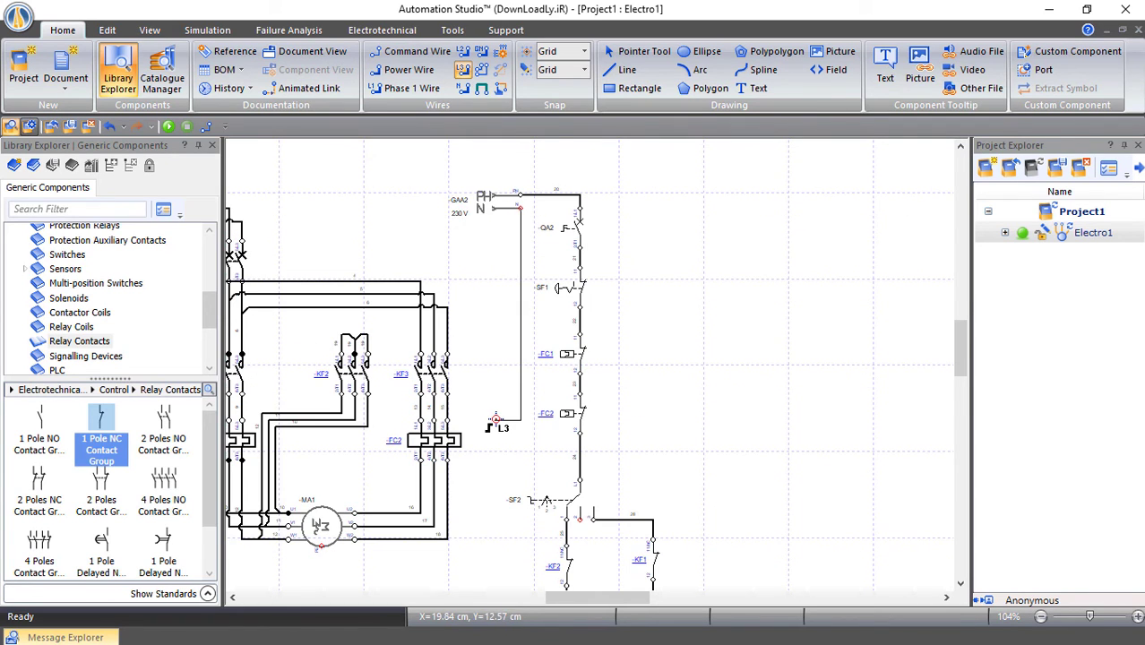
pyautogui.scroll(-4, 493, 413)
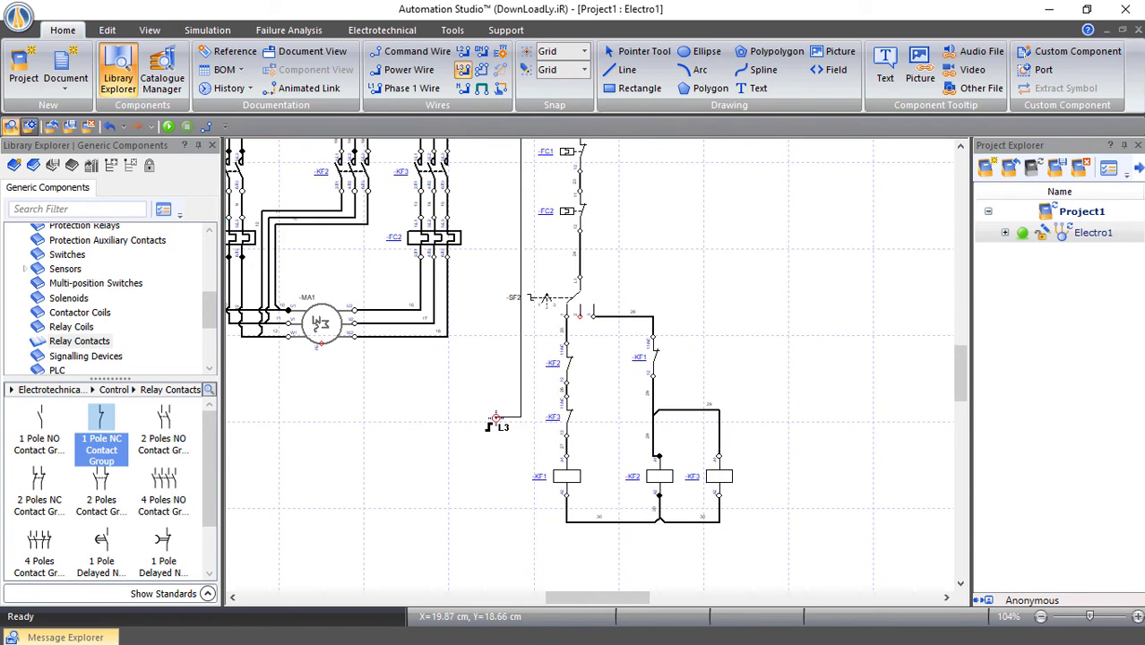
pyautogui.click(565, 522)
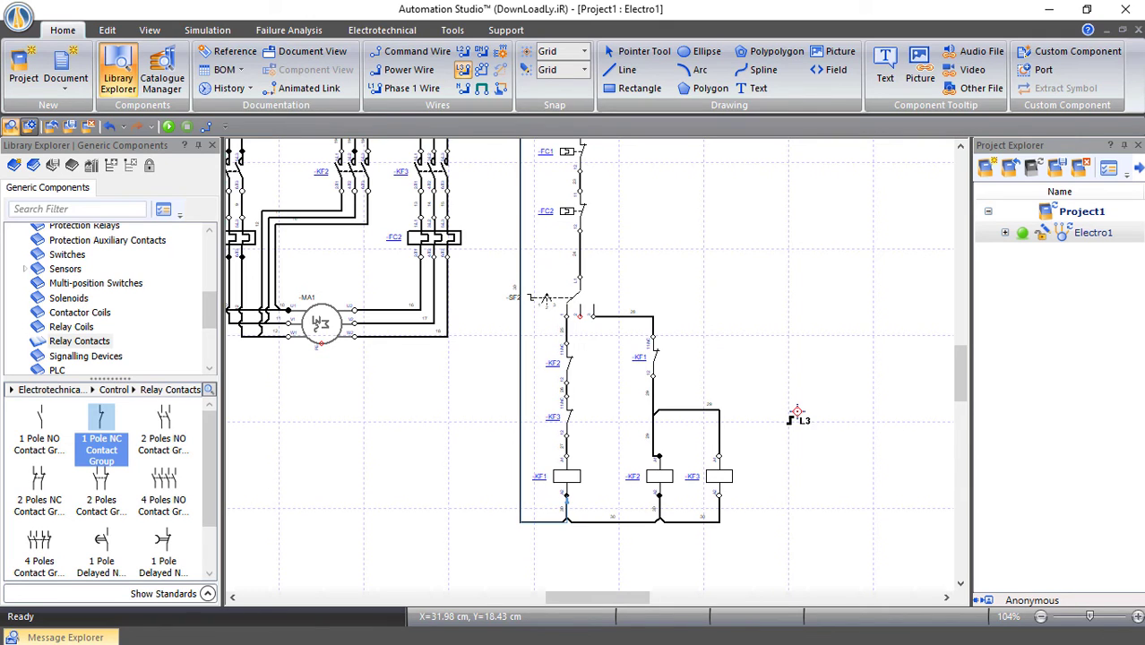
pyautogui.scroll(1, 462, 289)
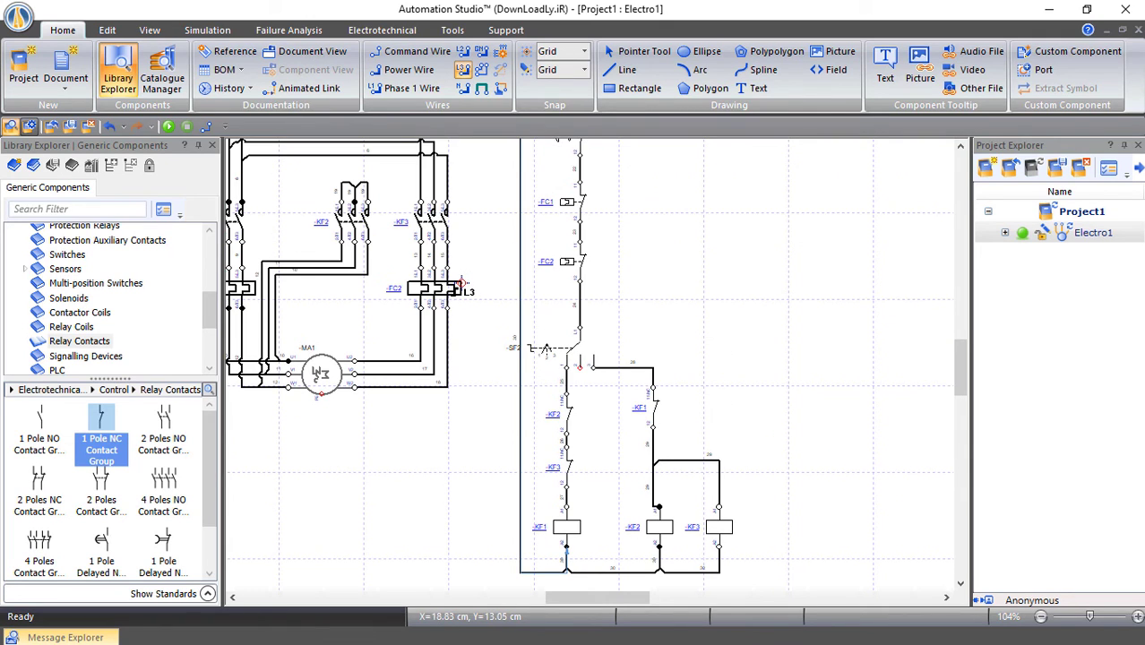
pyautogui.scroll(-1, 461, 288)
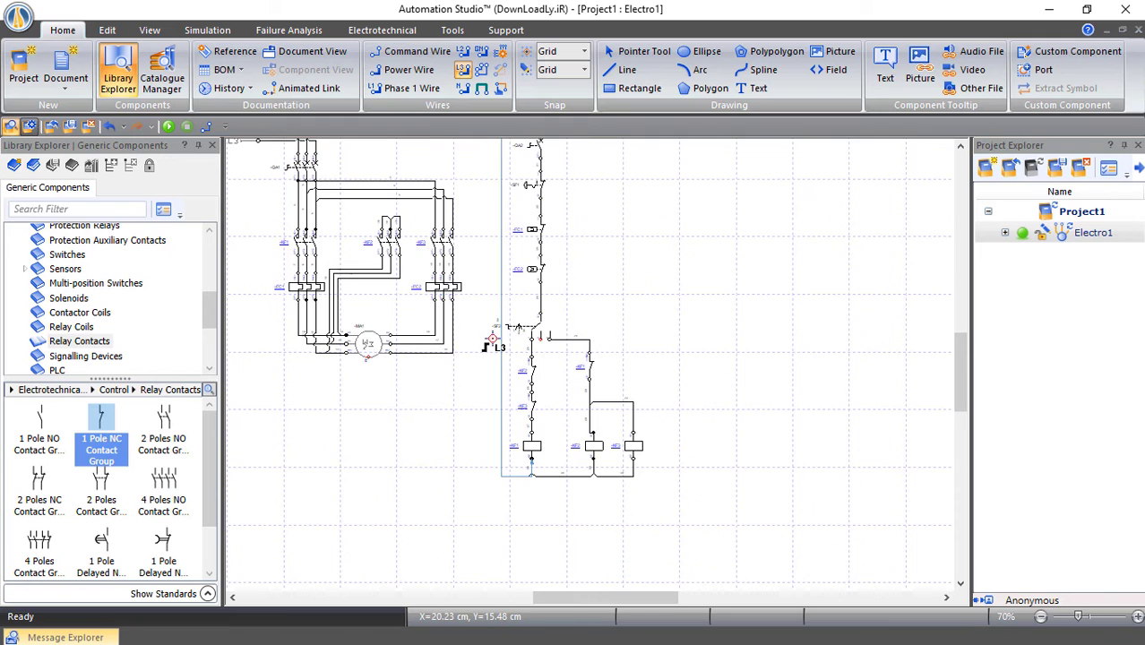
pyautogui.scroll(-1, 440, 333)
pyautogui.moveTo(546, 599); pyautogui.dragTo(535, 597)
pyautogui.scroll(2, 776, 476)
pyautogui.scroll(1, 434, 376)
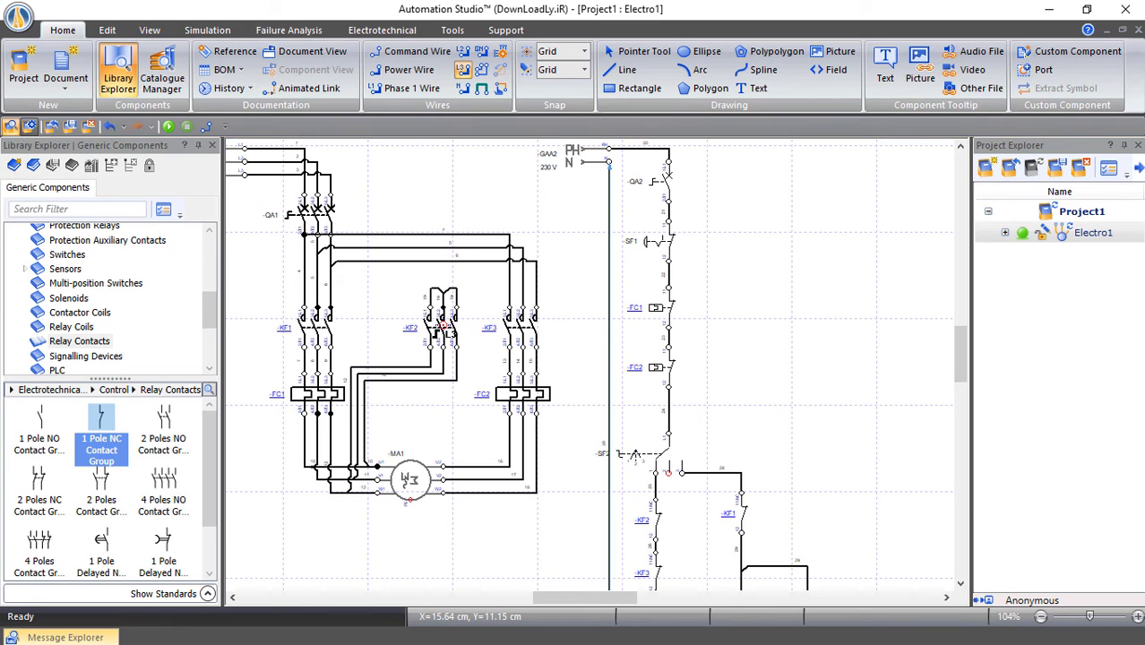
pyautogui.press('Escape')
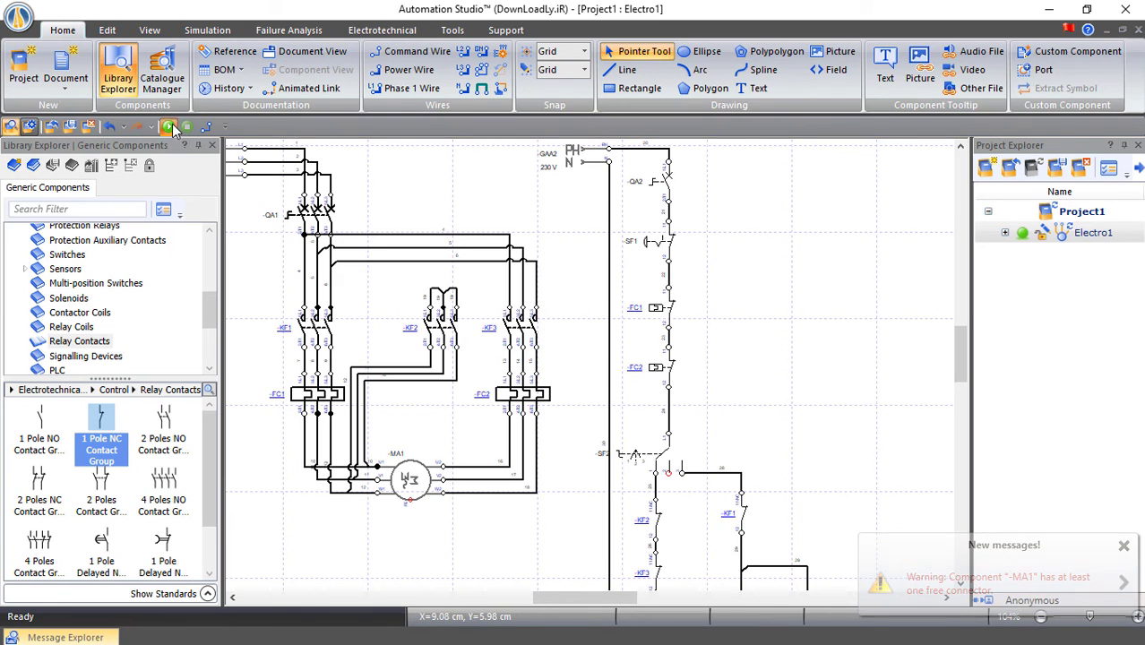
# Start the simulation and close breakers QA2 and QA1
pyautogui.click(167, 126)
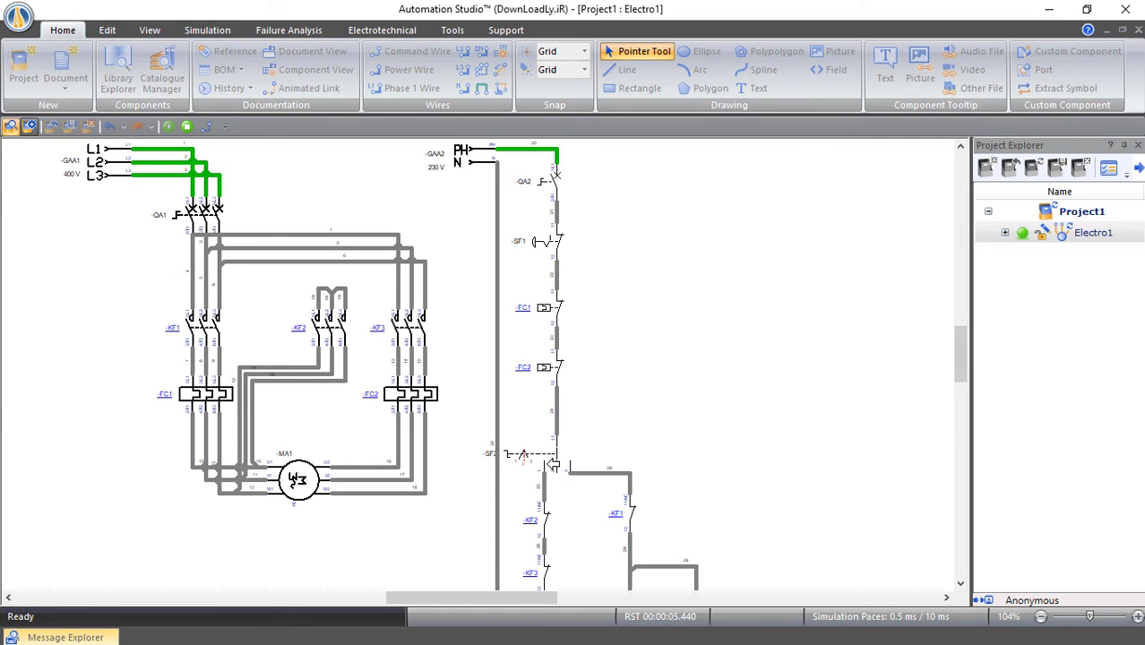
pyautogui.click(556, 182)
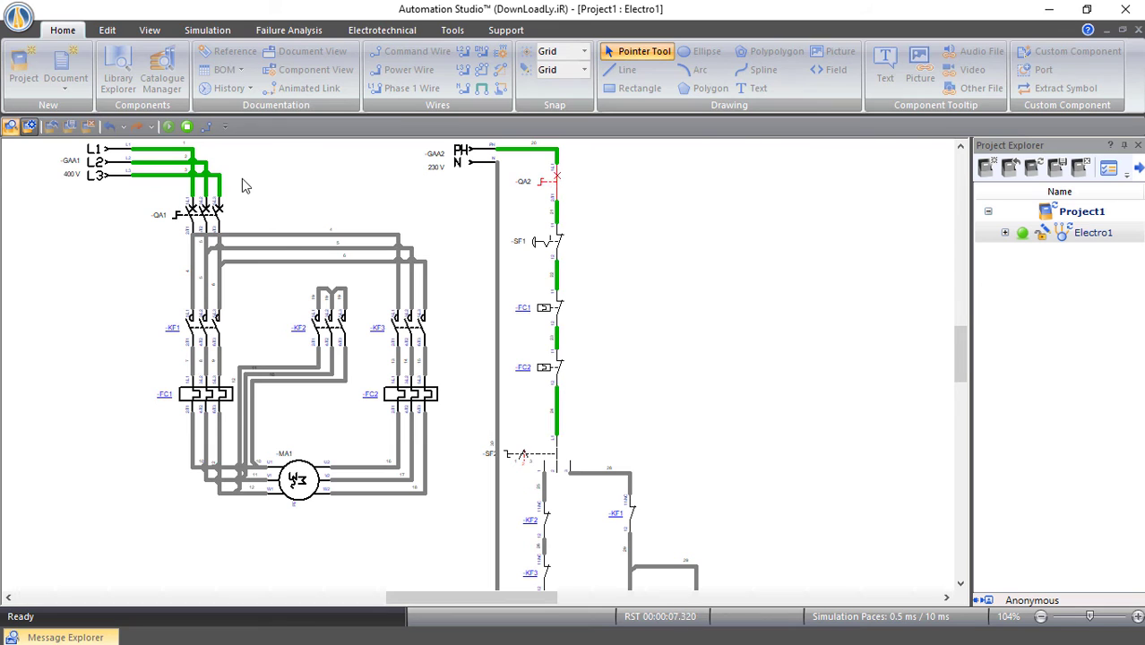
pyautogui.click(215, 213)
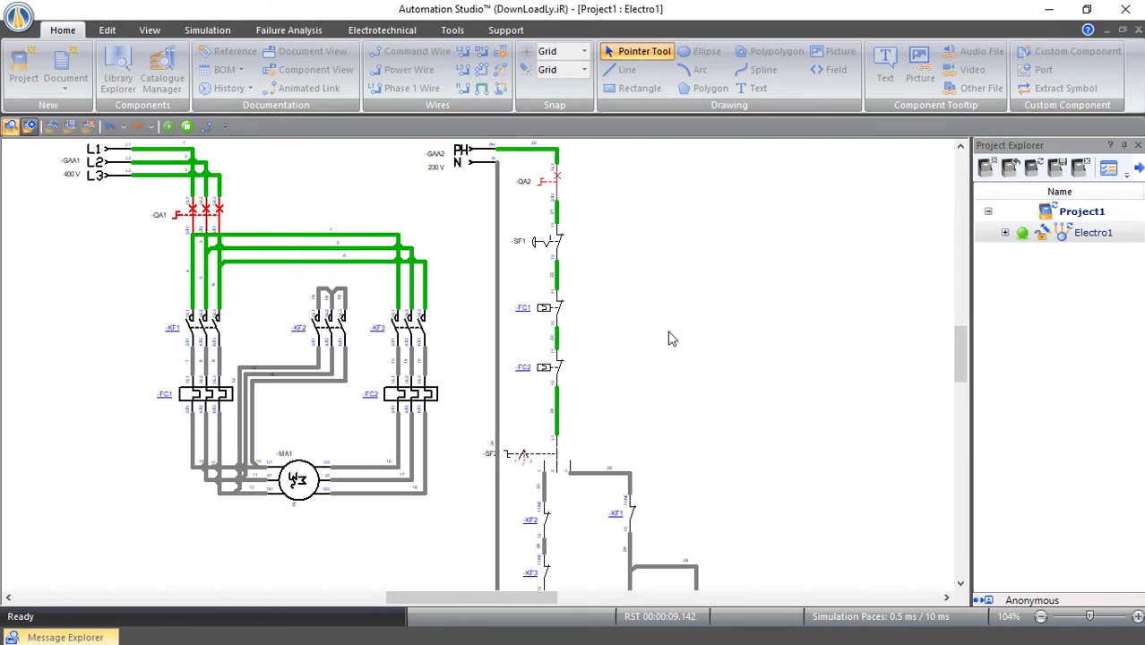
# Turn selector SF2 to position 1 to energize contactor KF1, and return it to centre position 2
pyautogui.scroll(-1, 669, 329)
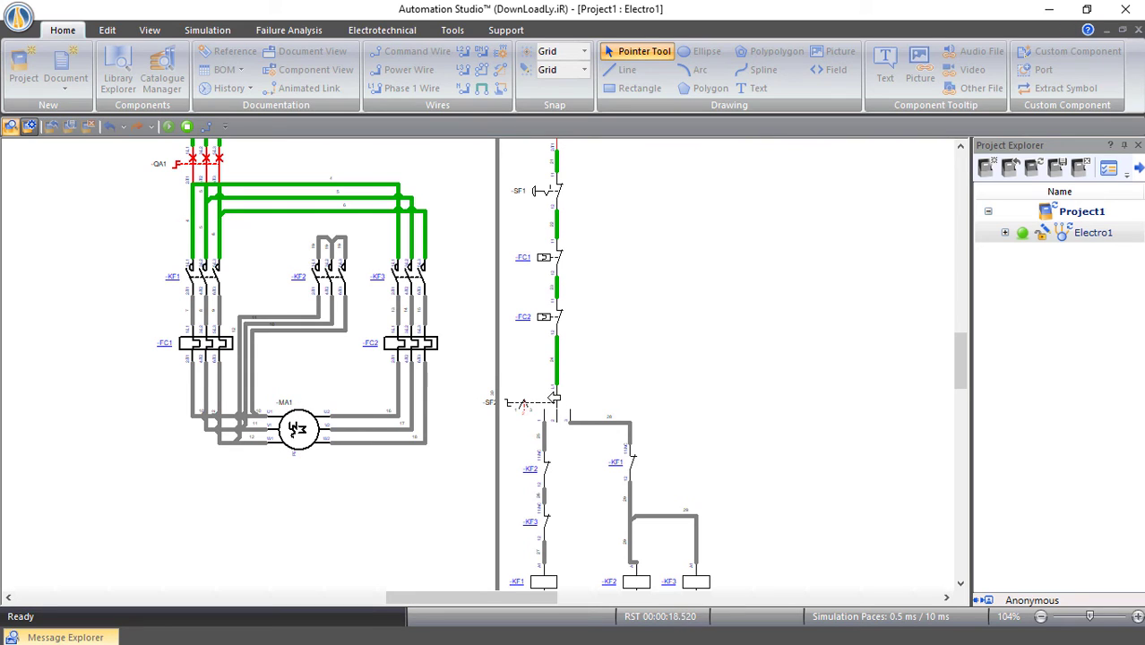
pyautogui.click(522, 405)
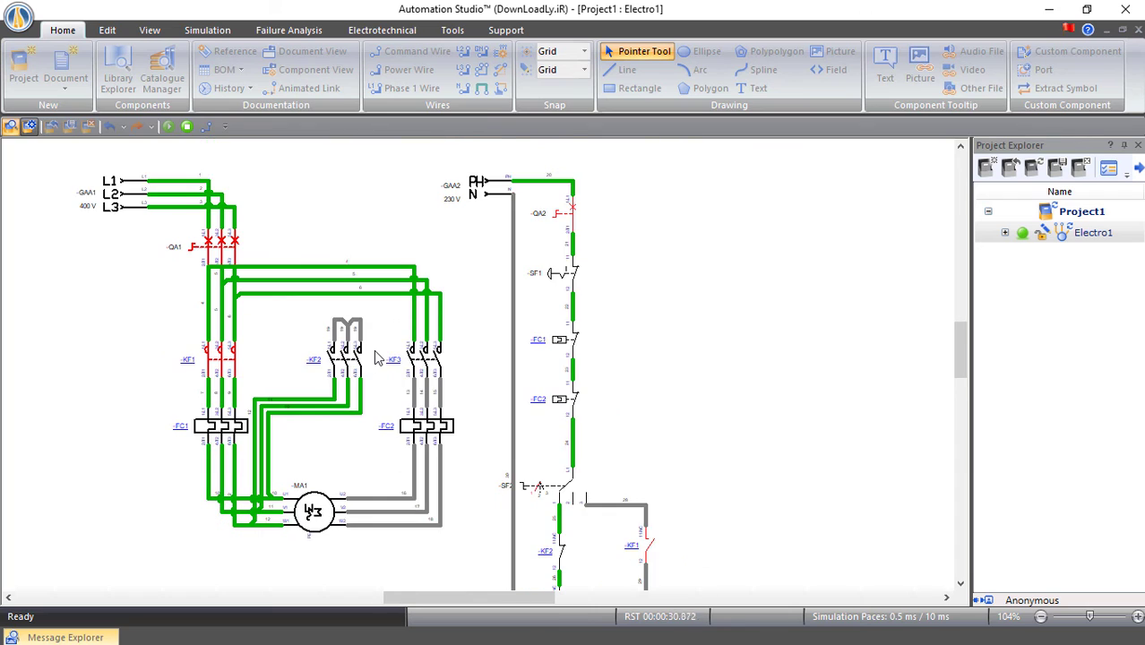
pyautogui.scroll(-2, 375, 350)
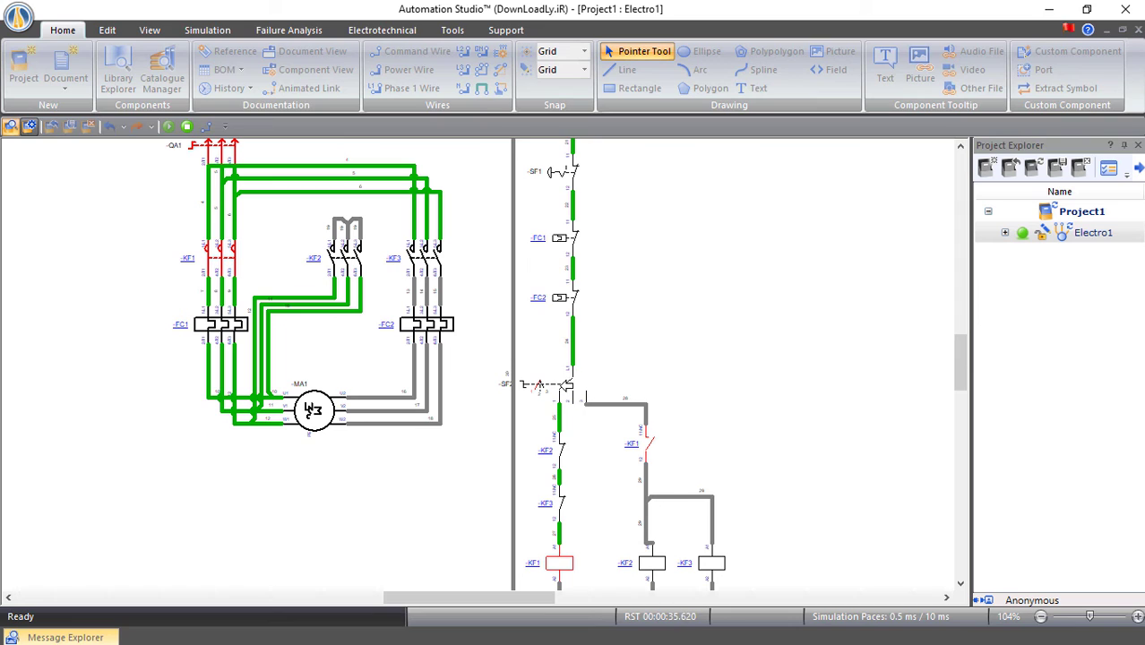
pyautogui.click(566, 387)
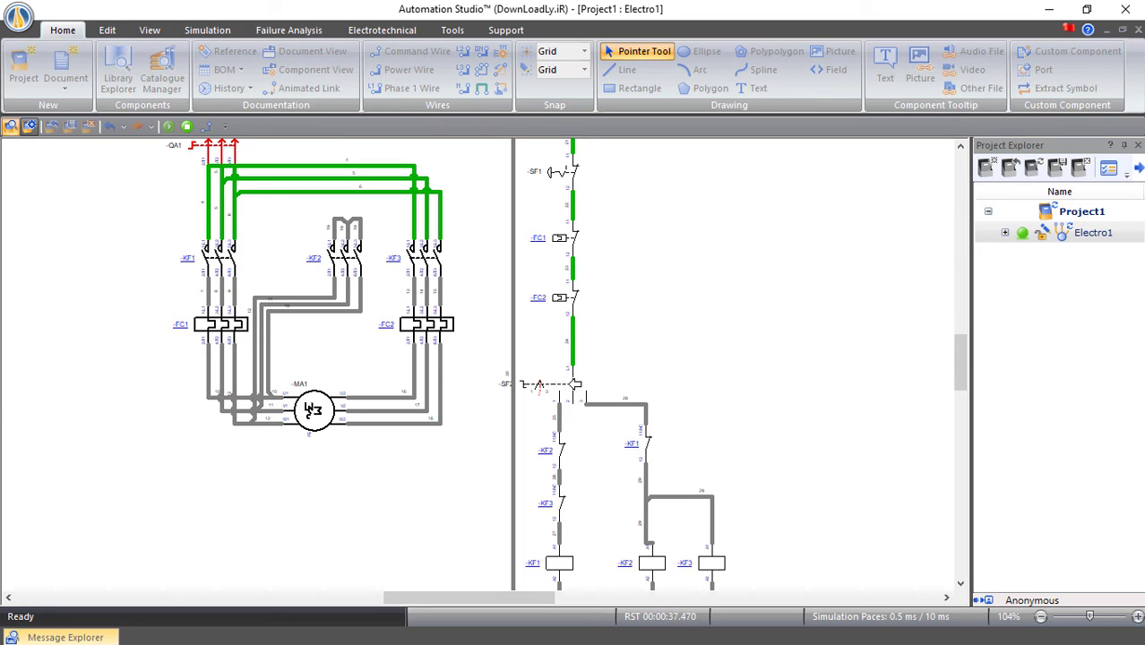
# Turn selector SF2 to position 3 to energize contactors KF2 and KF3, and inspect the motor and control circuits
pyautogui.click(574, 384)
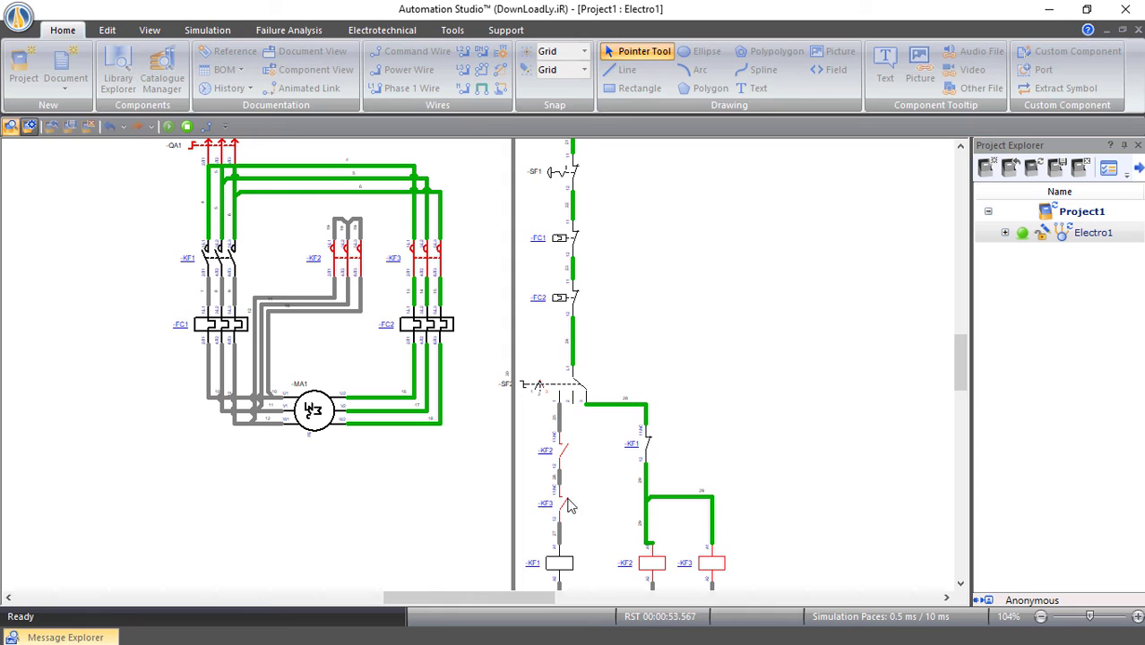
pyautogui.scroll(-1, 566, 504)
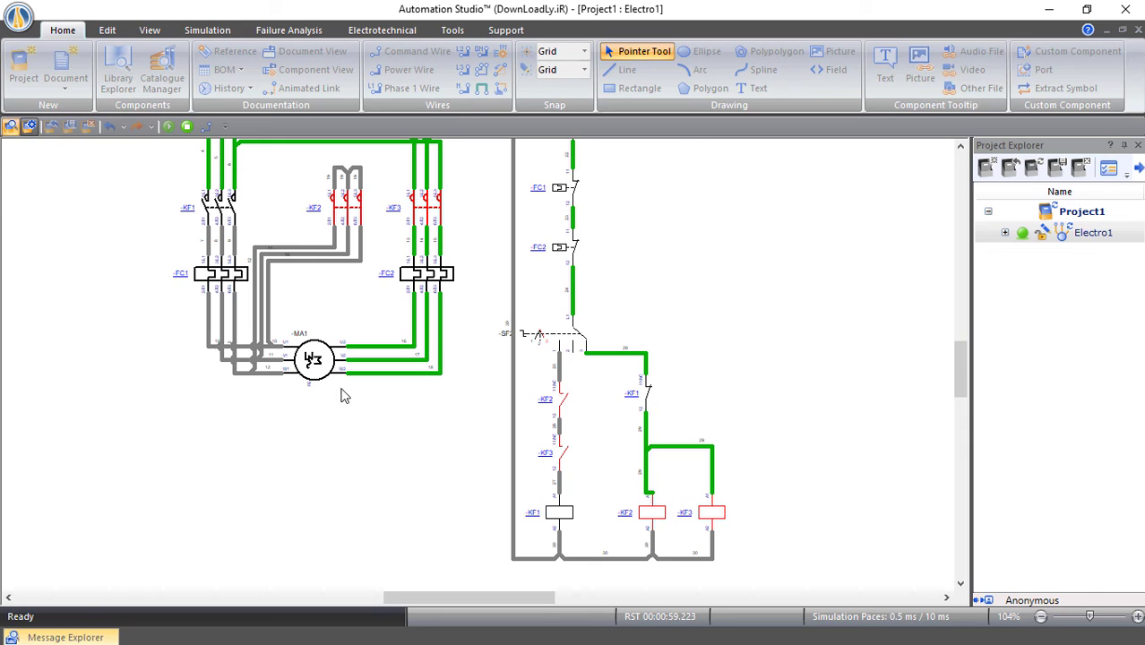
pyautogui.scroll(2, 818, 573)
pyautogui.scroll(-2, 789, 468)
# Switch selector SF2 back to position 1 and inspect the power and control circuits with KF1 running
pyautogui.click(571, 336)
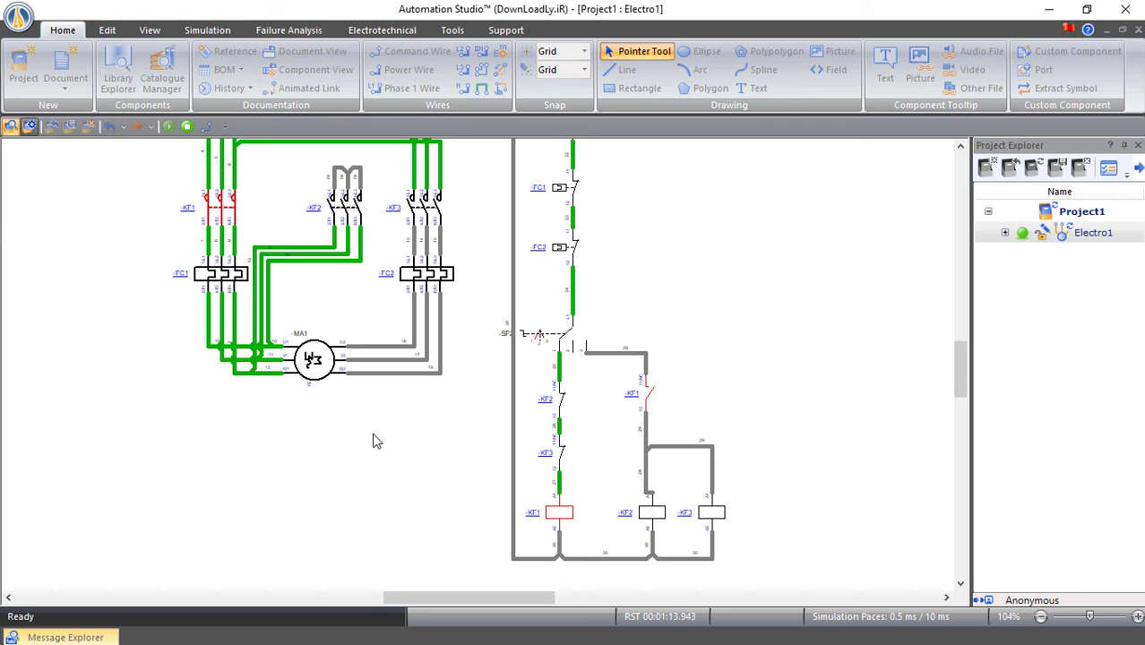
pyautogui.scroll(3, 376, 441)
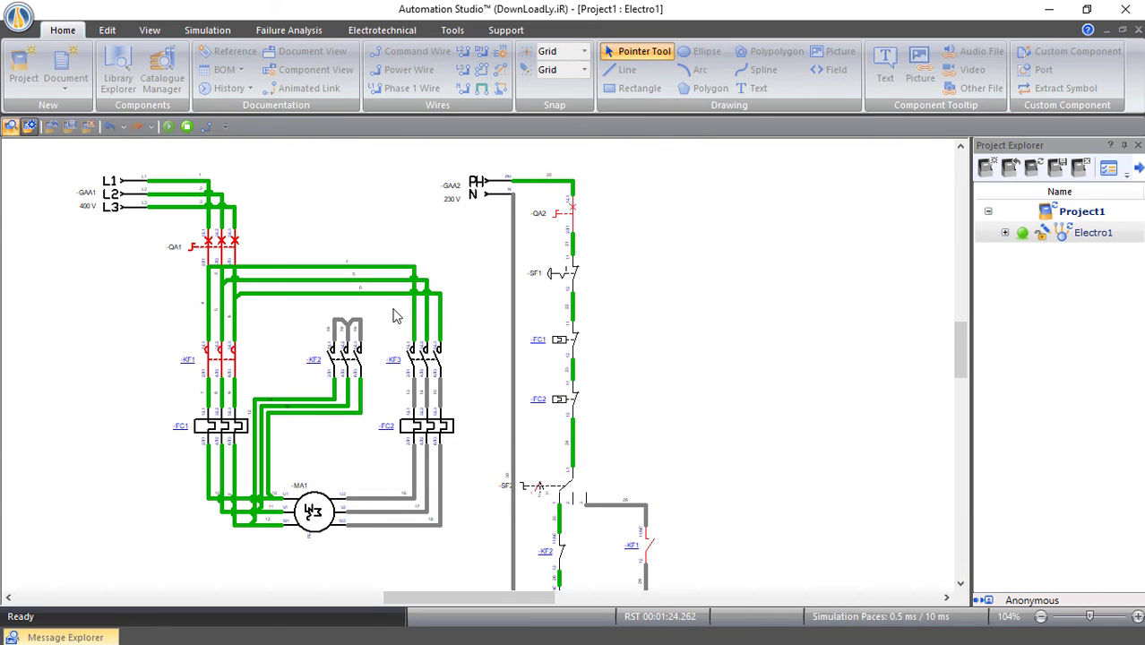
pyautogui.scroll(-1, 394, 316)
pyautogui.scroll(-1, 394, 315)
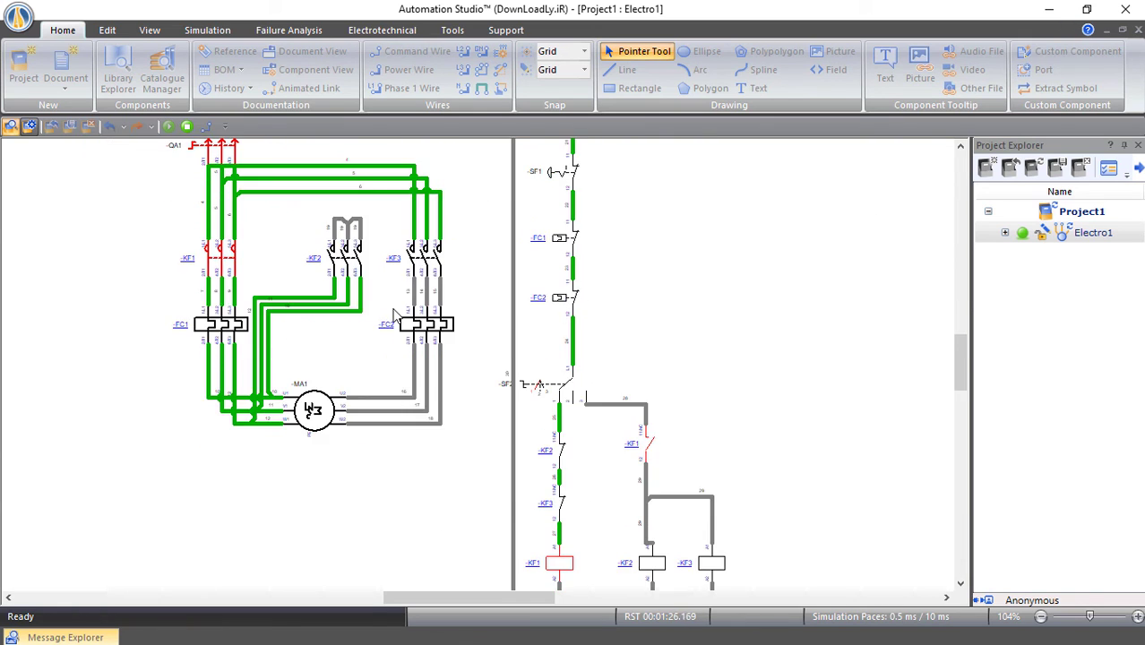